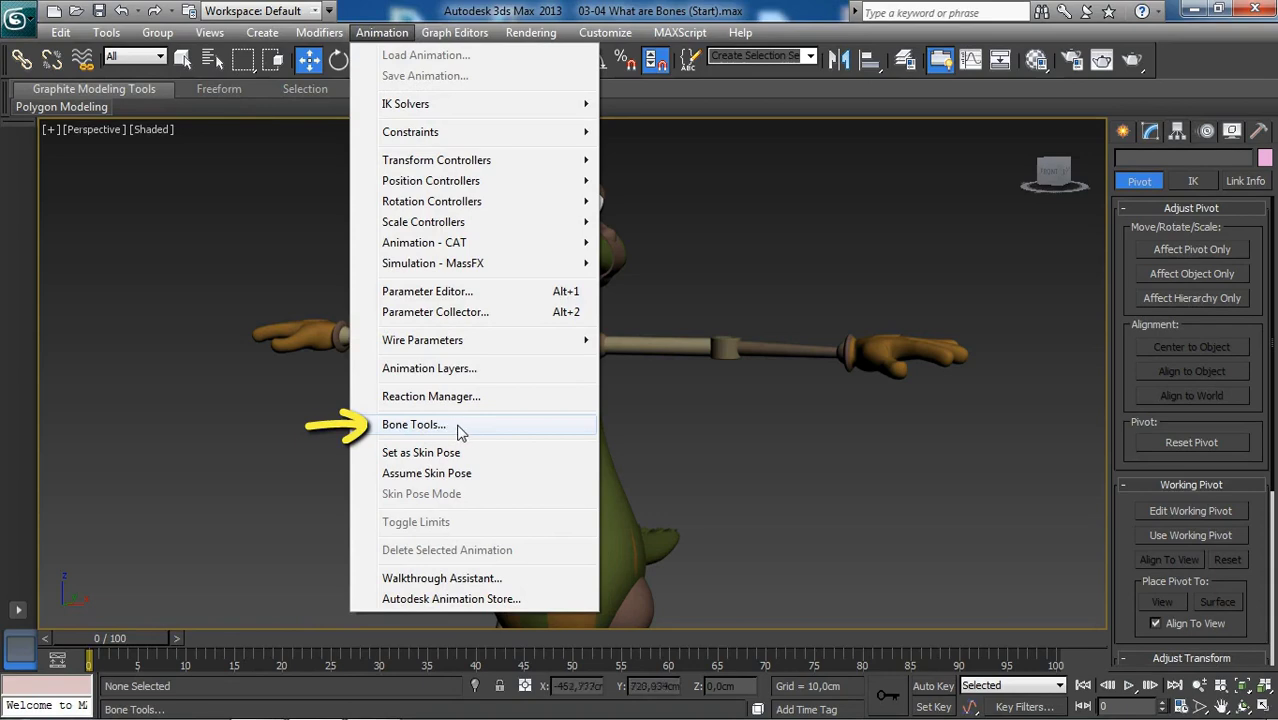
# Step: Open the Bone Tools window and maximize the Top viewport, keeping the window clear of the character
pyautogui.click(457, 430)
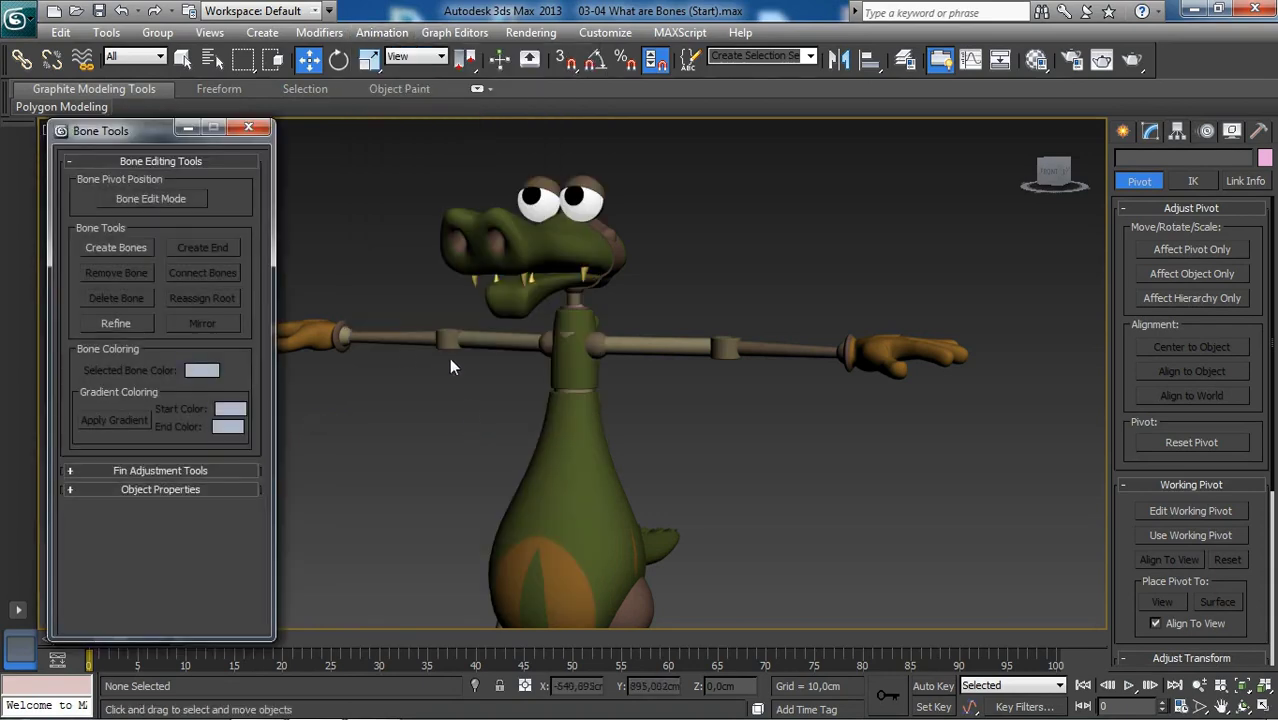
pyautogui.moveTo(141, 129); pyautogui.dragTo(360, 145)
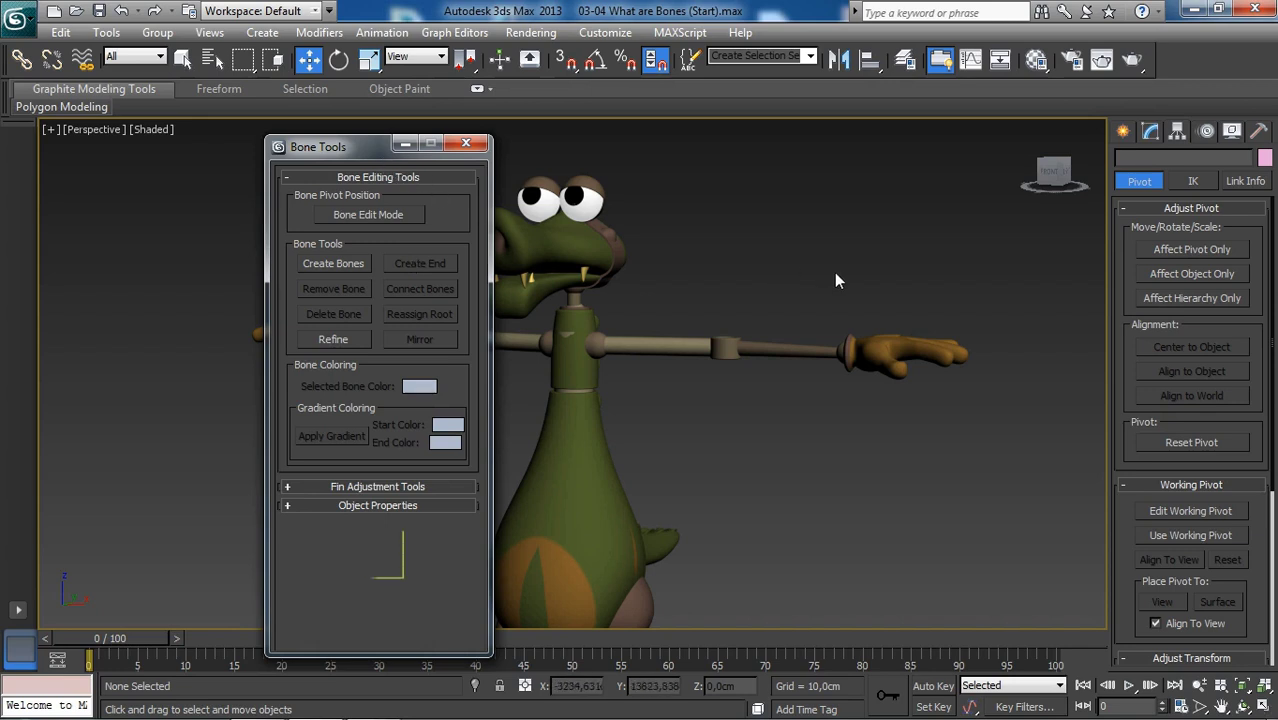
pyautogui.hotkey('alt', 'w')
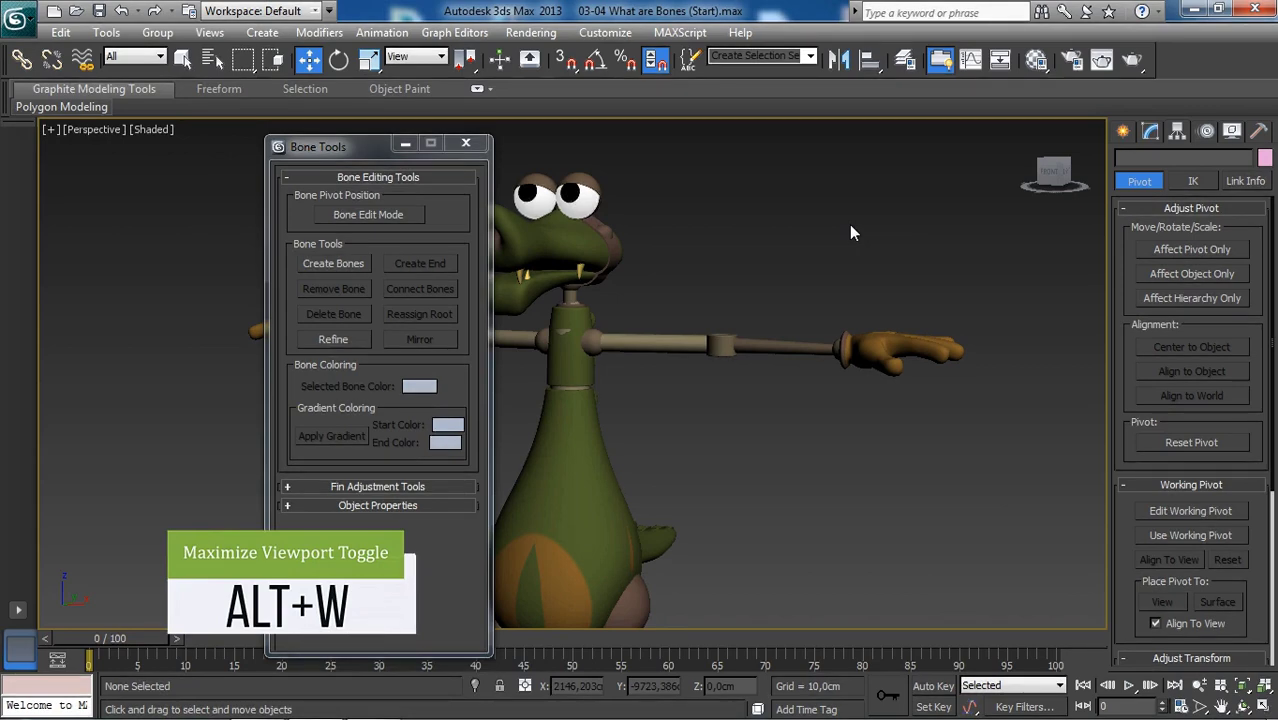
pyautogui.hotkey('alt', 'w')
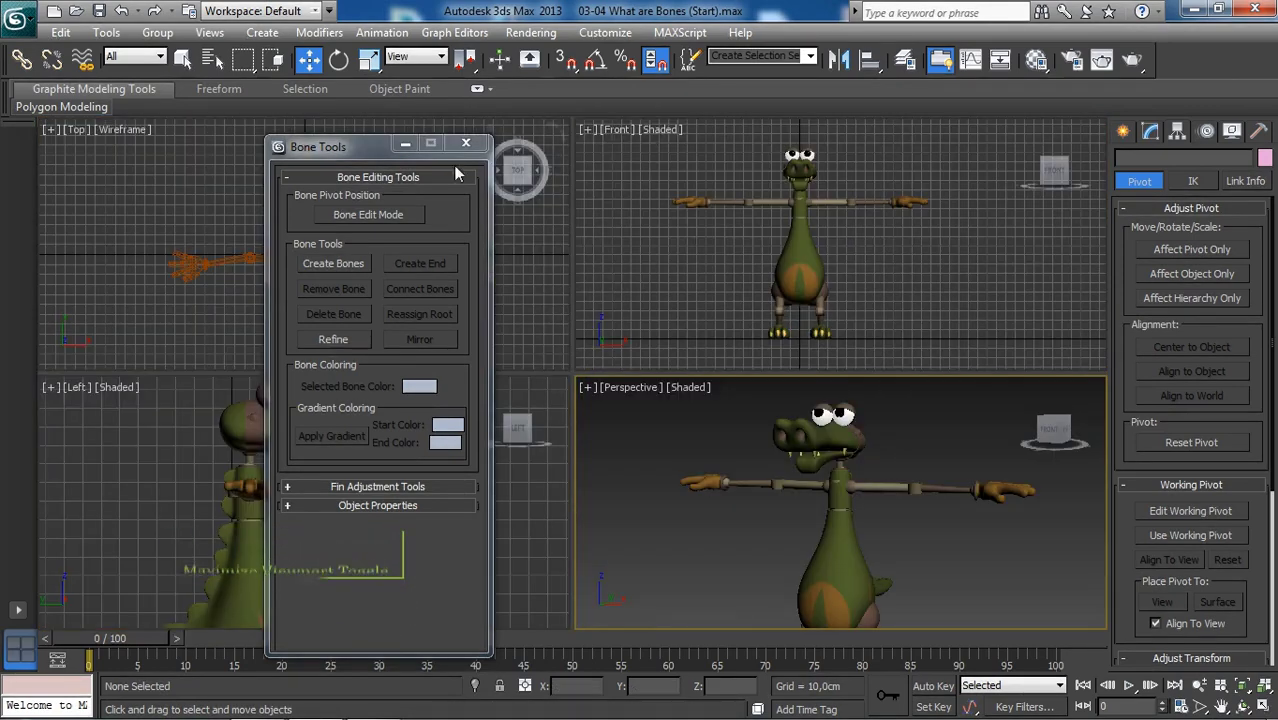
pyautogui.moveTo(374, 148); pyautogui.dragTo(644, 189)
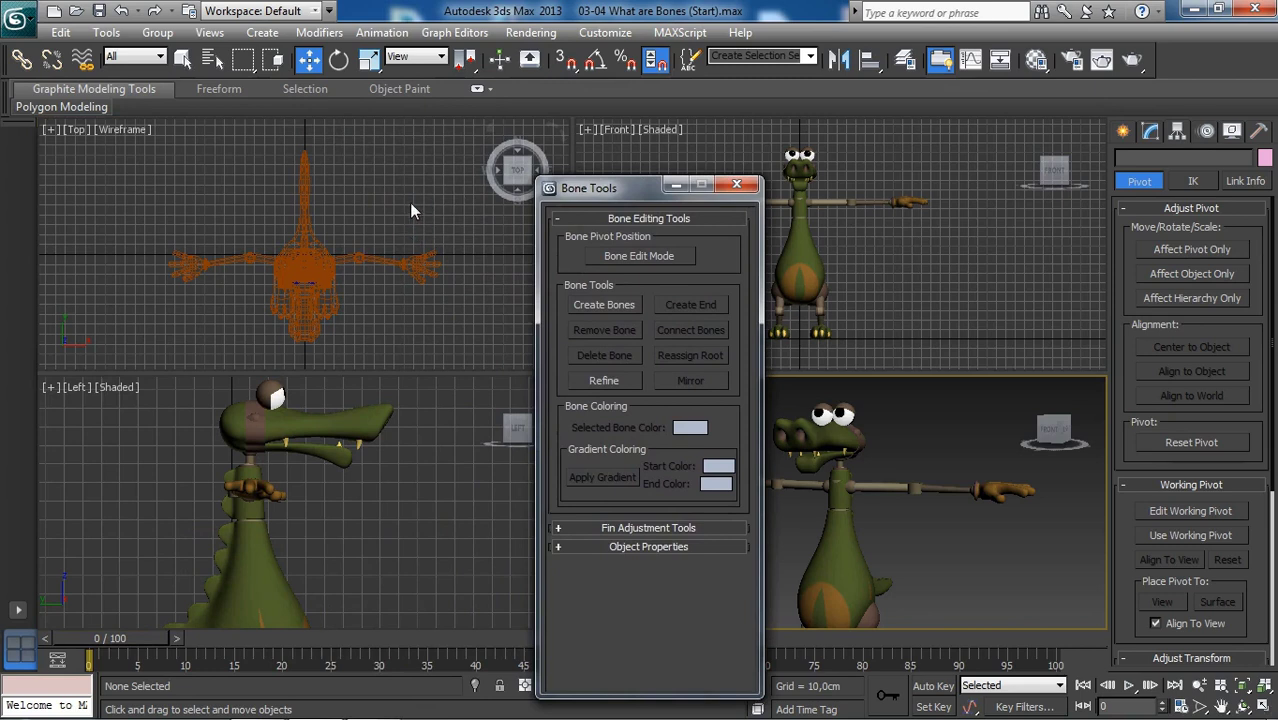
pyautogui.rightClick(411, 210)
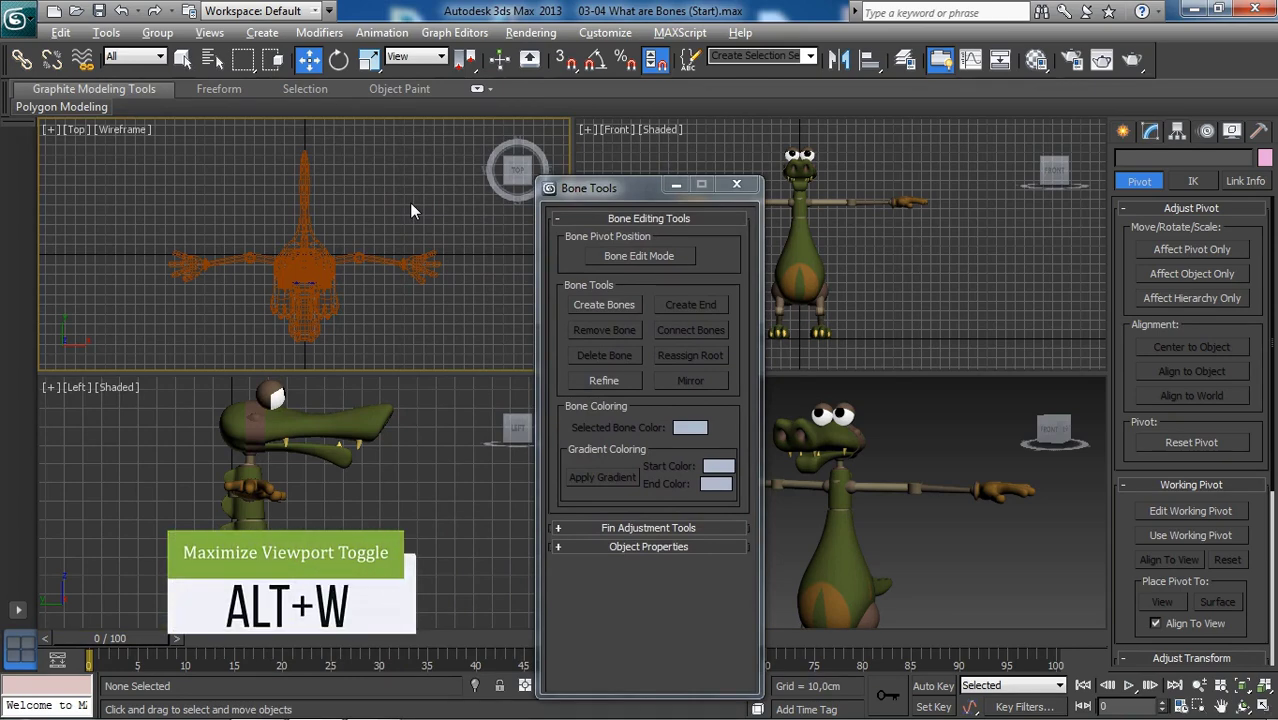
pyautogui.hotkey('alt', 'w')
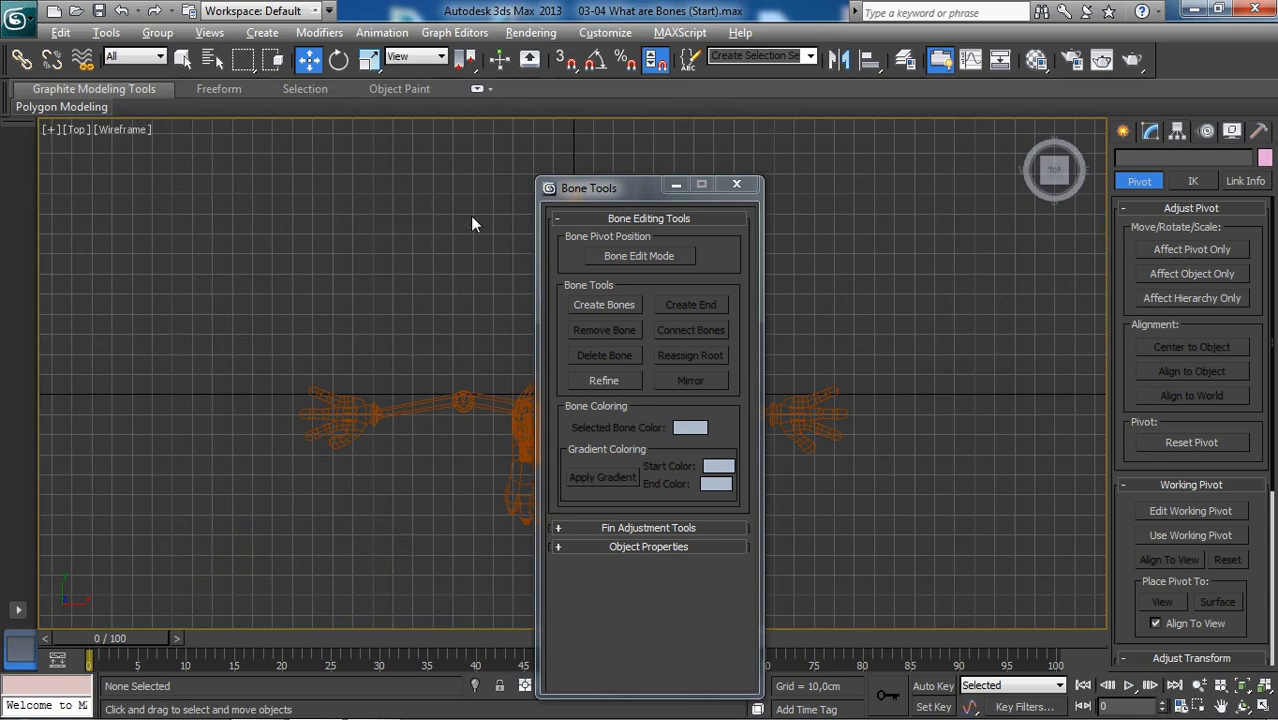
pyautogui.moveTo(608, 189); pyautogui.dragTo(970, 235)
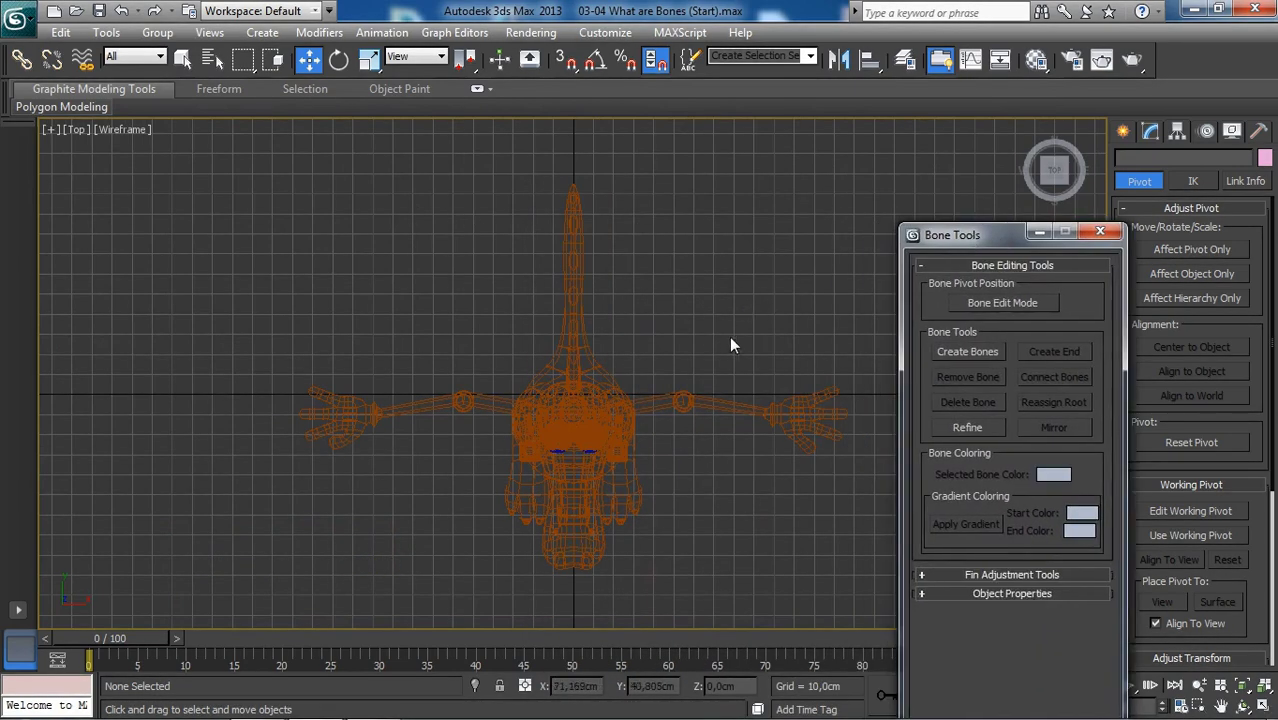
# Step: Hide the grid in the Top viewport and move the Bone Tools window clear of the character's left arm
pyautogui.moveTo(731, 338); pyautogui.dragTo(585, 283, button='middle')
pyautogui.scroll(2, 593, 301)
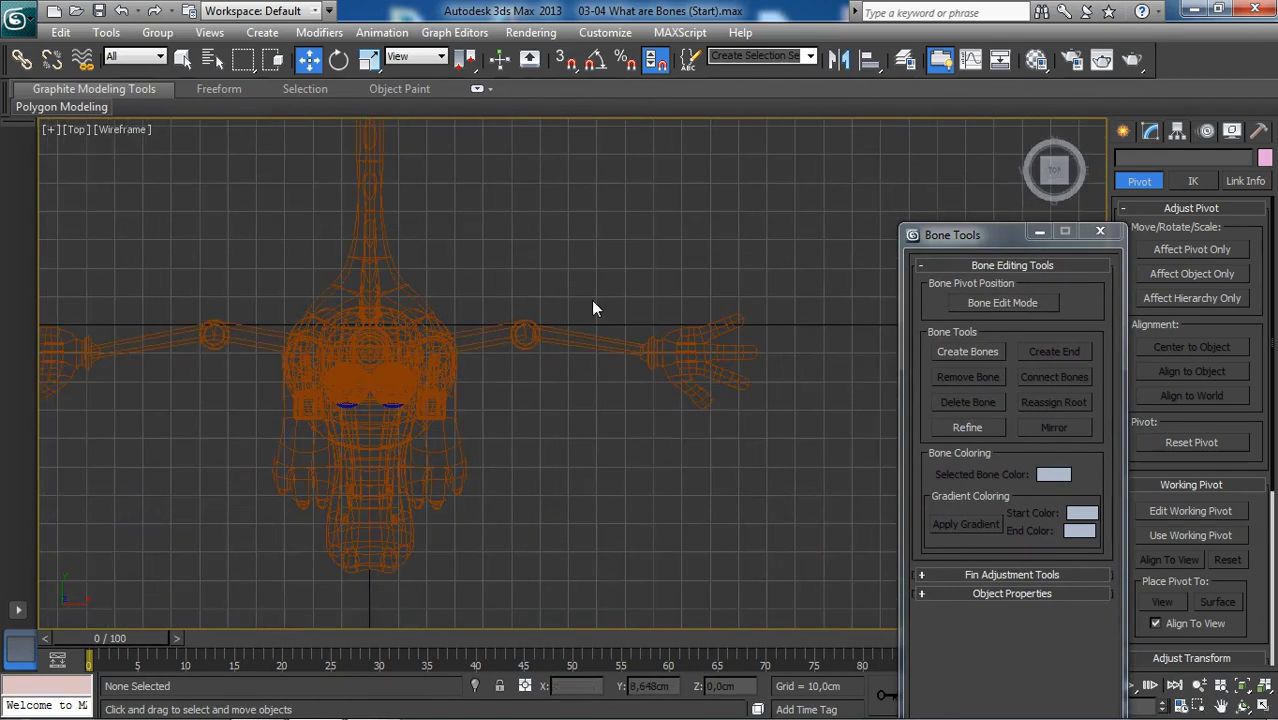
pyautogui.scroll(-2, 590, 309)
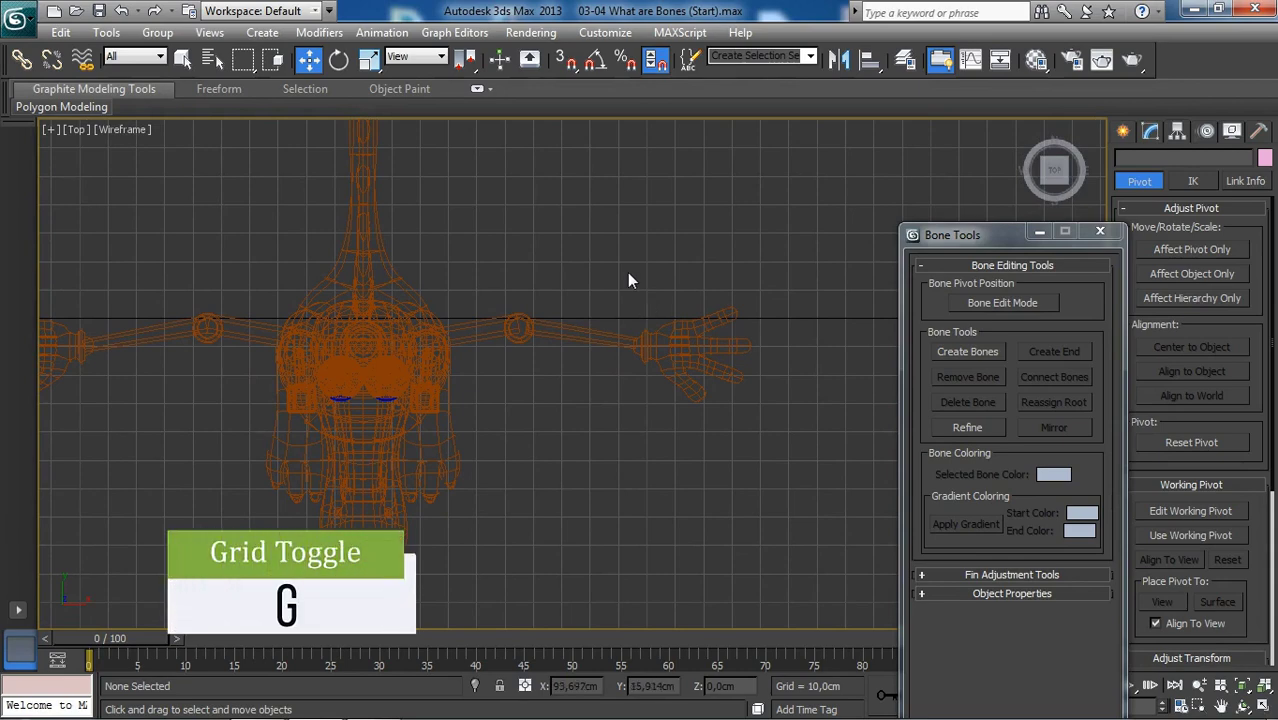
pyautogui.press('g')
pyautogui.scroll(2, 548, 338)
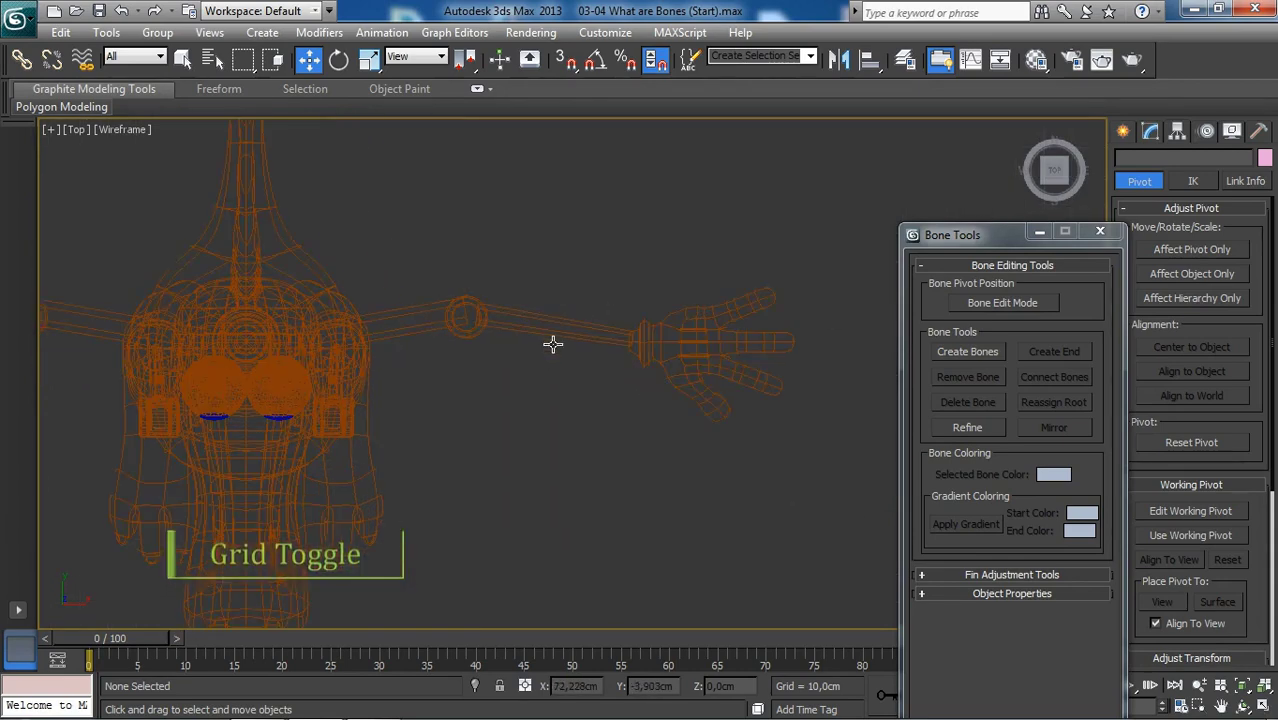
pyautogui.moveTo(496, 304); pyautogui.dragTo(455, 357, button='middle')
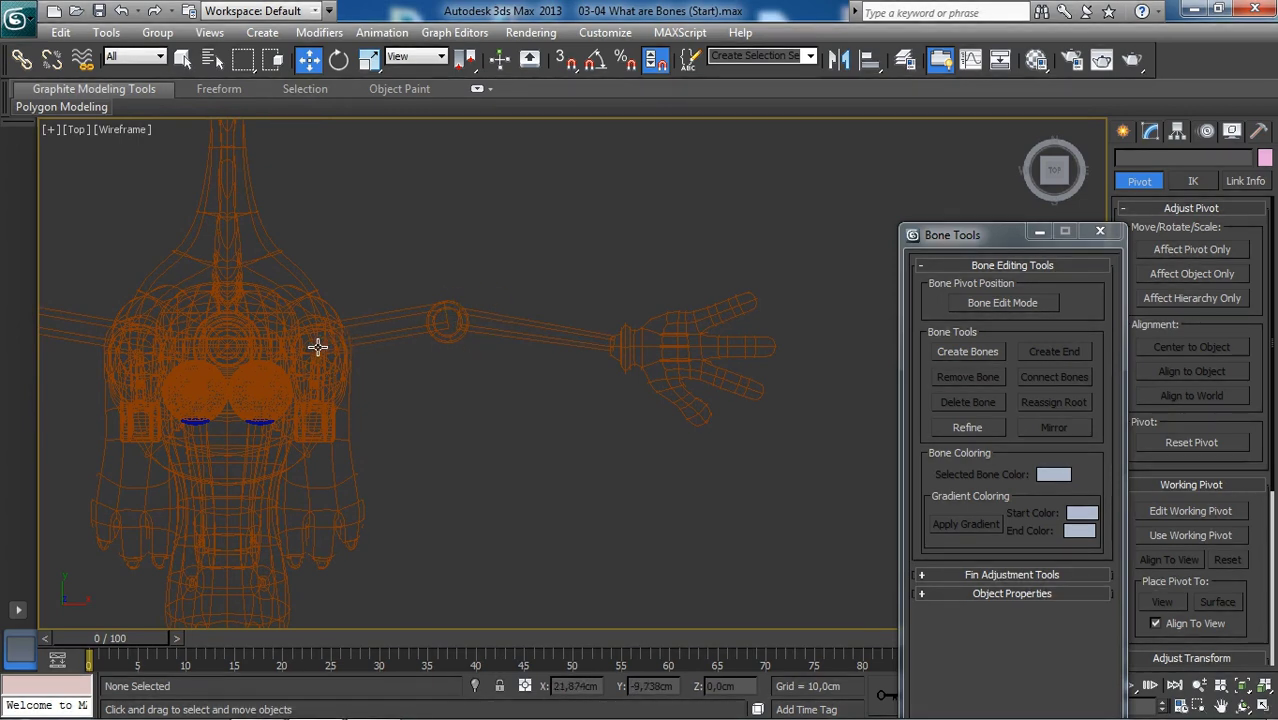
pyautogui.scroll(3, 378, 342)
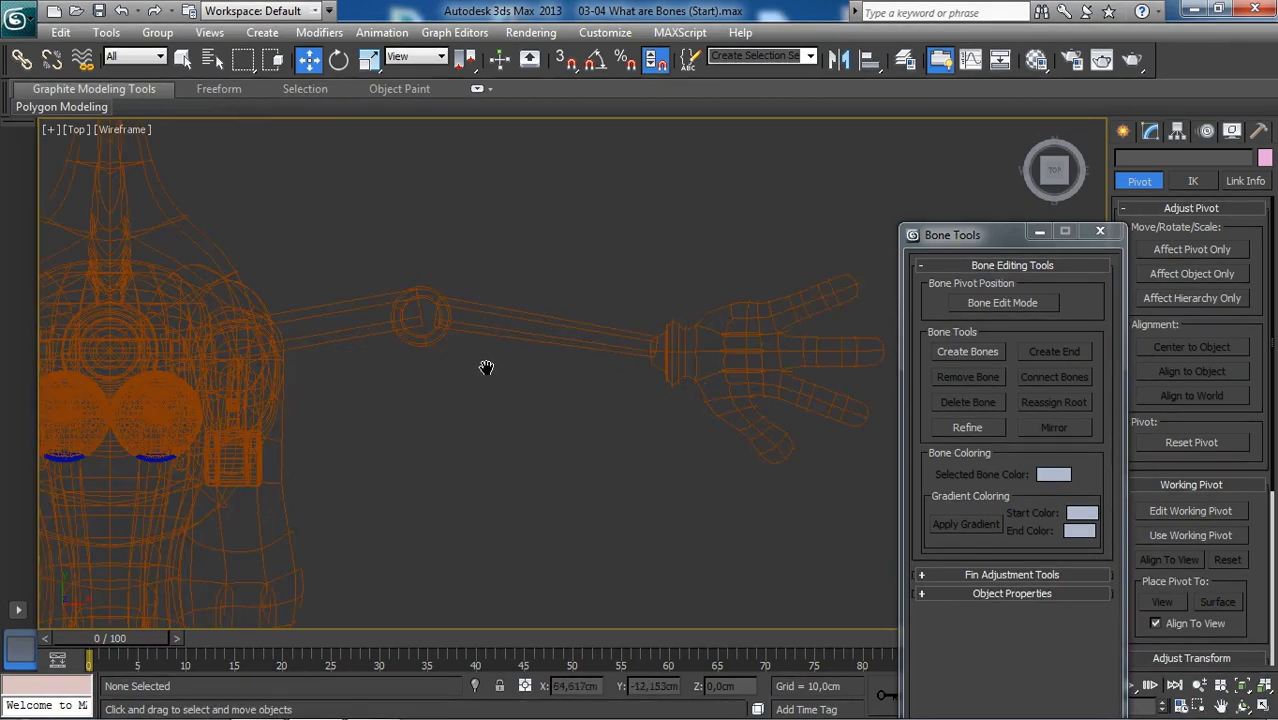
pyautogui.moveTo(1028, 307); pyautogui.dragTo(1068, 391)
pyautogui.moveTo(612, 352); pyautogui.dragTo(647, 348, button='middle')
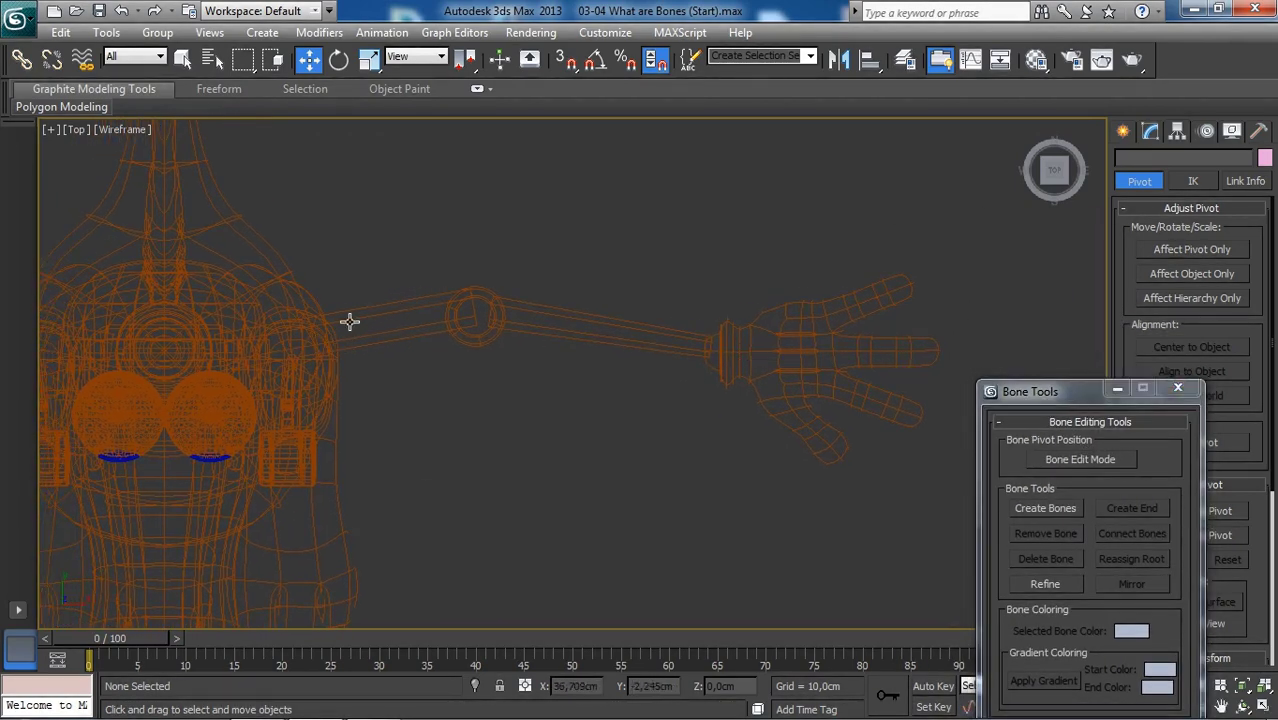
pyautogui.moveTo(824, 309); pyautogui.dragTo(837, 302, button='middle')
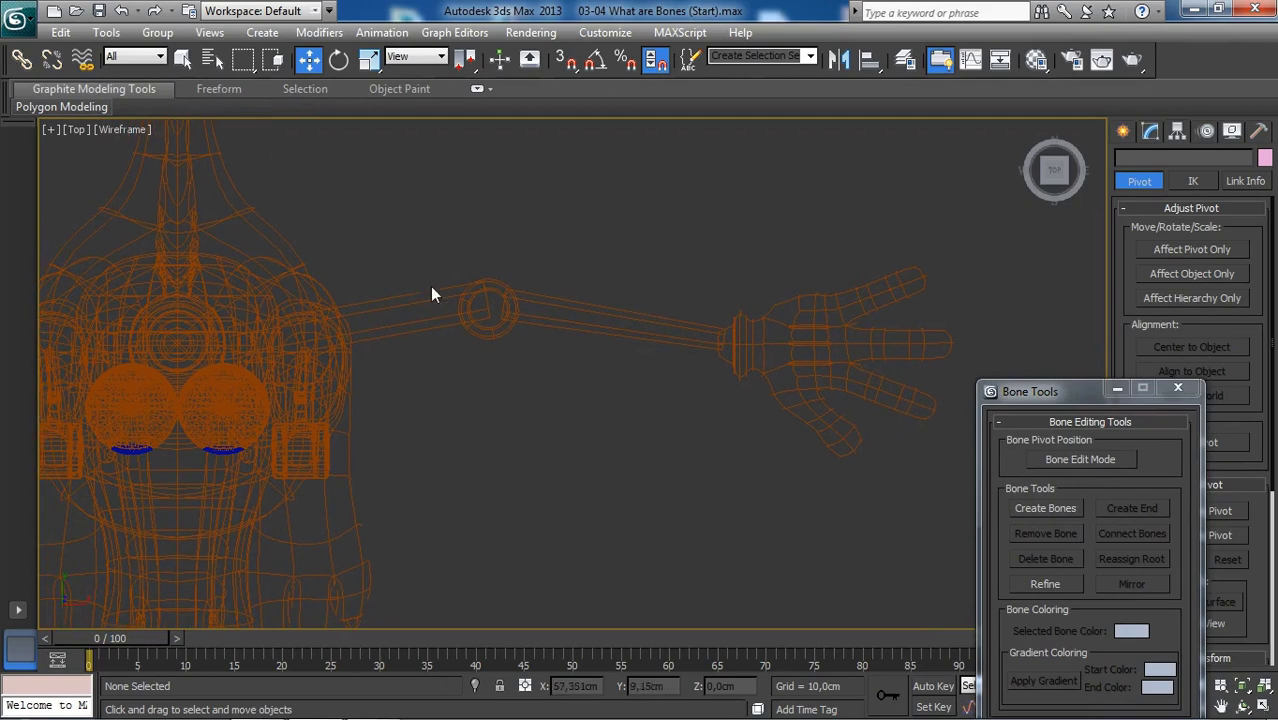
pyautogui.scroll(-3, 456, 275)
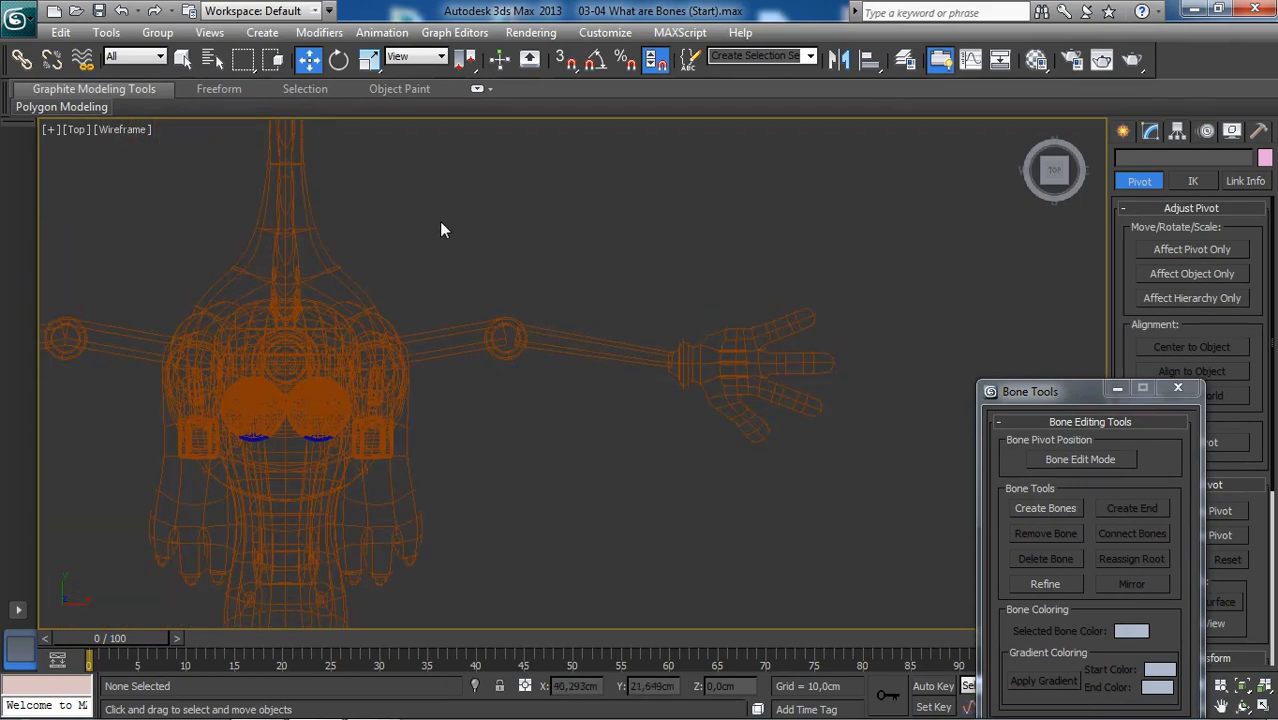
# Step: Change the object color of the character's left arm and hand pieces to yellow from the 3ds Max palette, then deselect them
pyautogui.moveTo(440, 218); pyautogui.dragTo(799, 476)
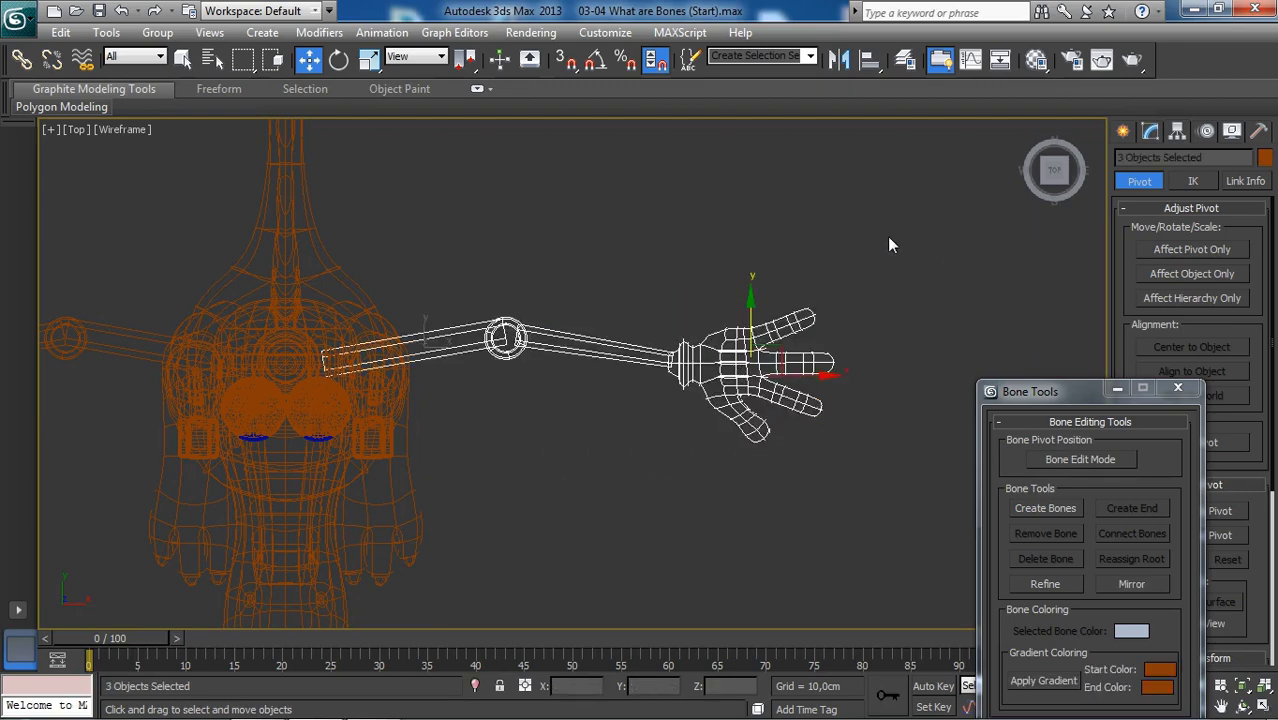
pyautogui.moveTo(907, 258); pyautogui.dragTo(917, 274, button='middle')
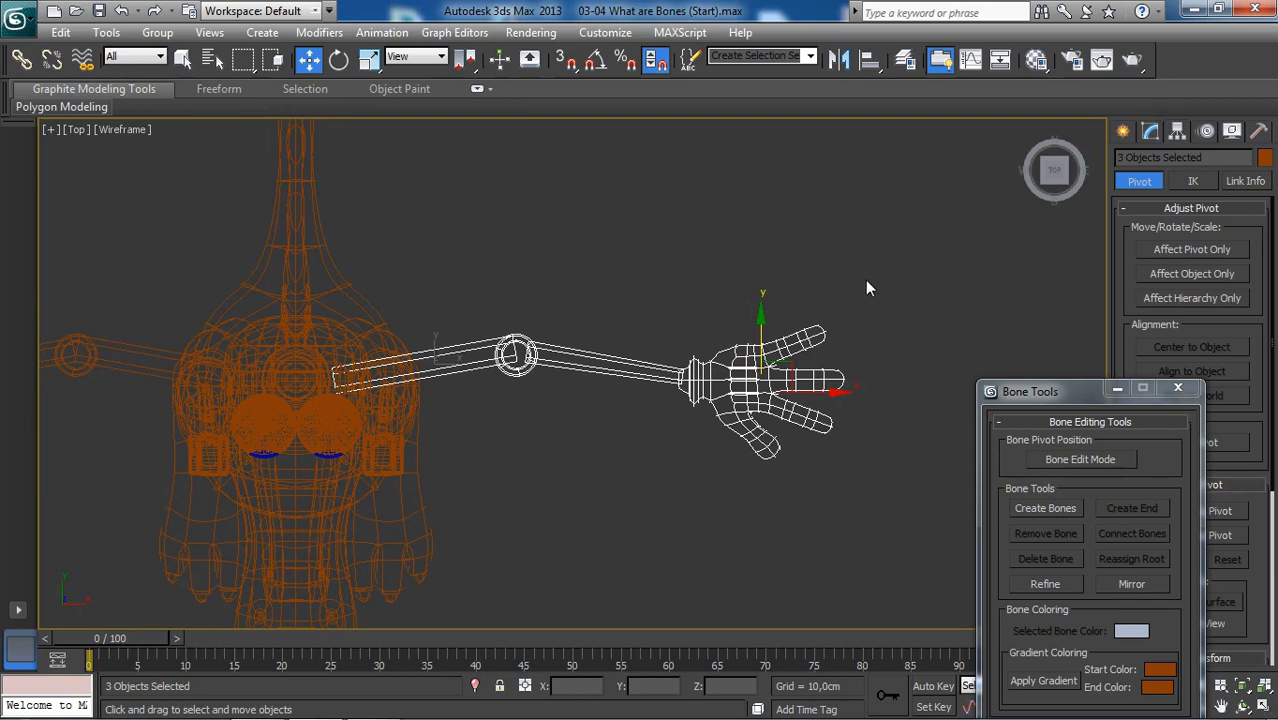
pyautogui.click(1262, 162)
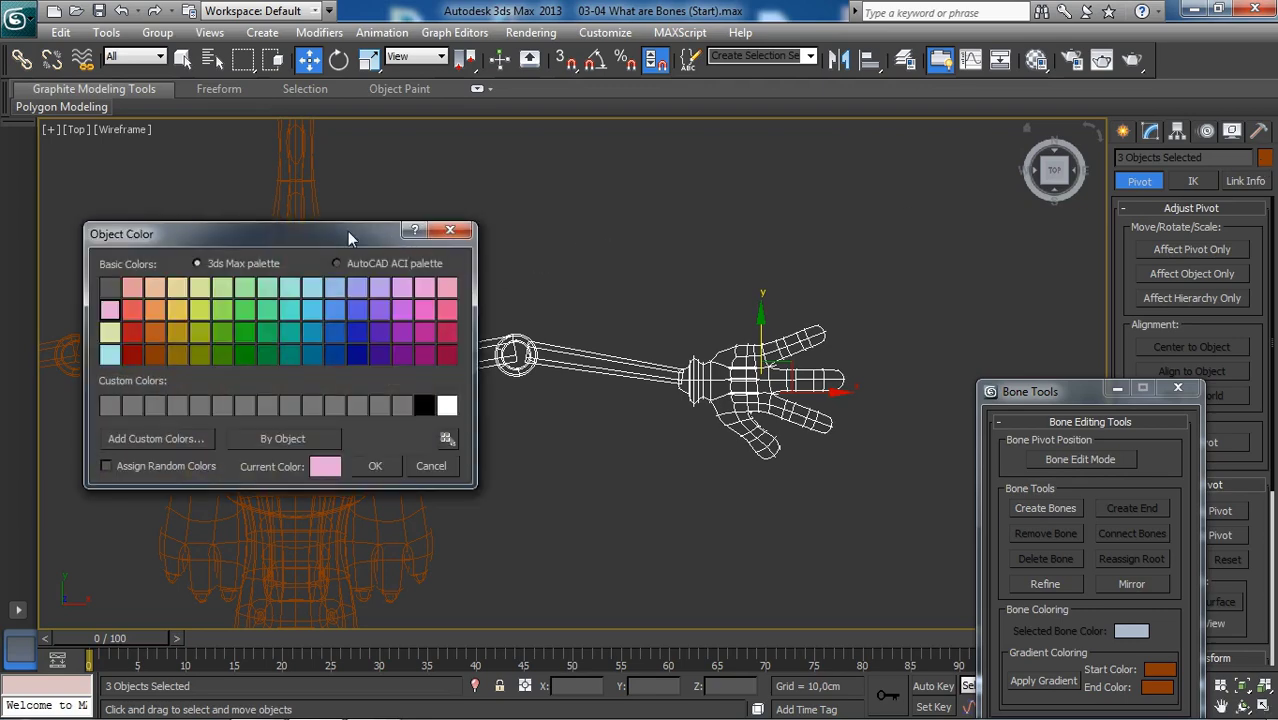
pyautogui.moveTo(370, 238); pyautogui.dragTo(461, 222)
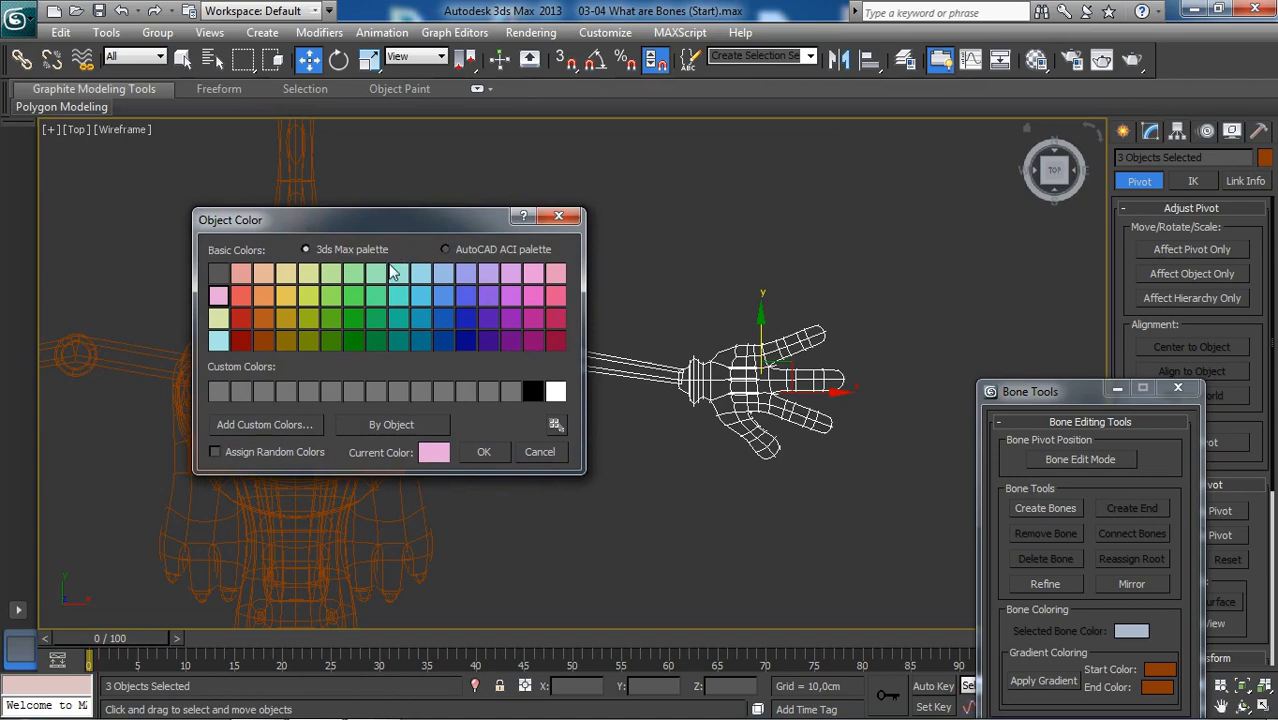
pyautogui.click(287, 296)
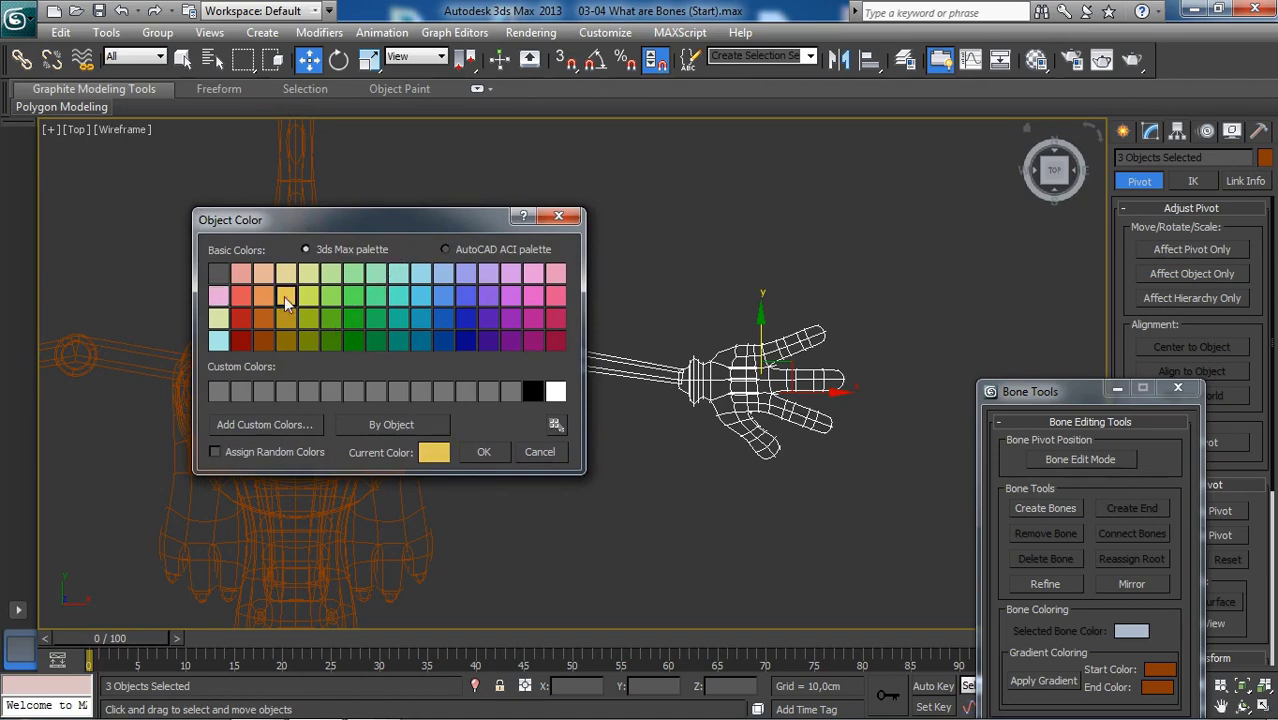
pyautogui.click(474, 455)
pyautogui.click(634, 290)
pyautogui.moveTo(630, 302); pyautogui.dragTo(587, 282, button='middle')
pyautogui.scroll(2, 505, 285)
pyautogui.moveTo(497, 289); pyautogui.dragTo(547, 280, button='middle')
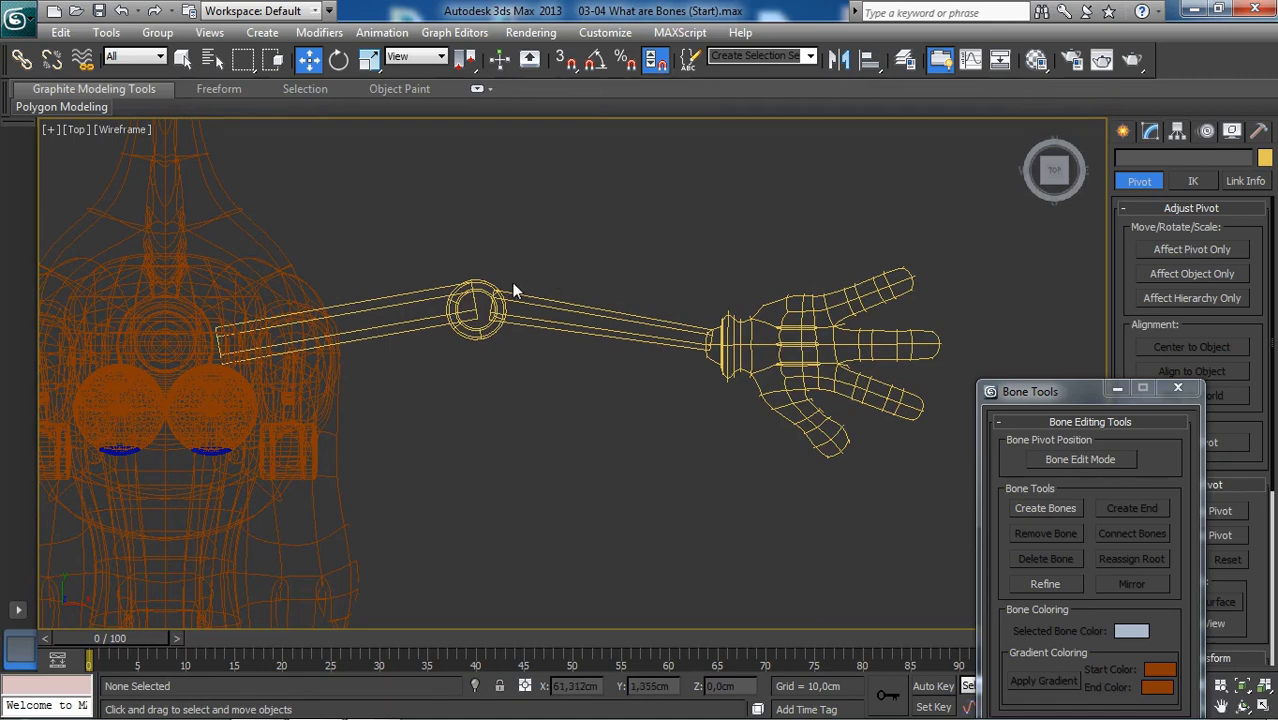
pyautogui.moveTo(518, 330); pyautogui.dragTo(522, 334, button='middle')
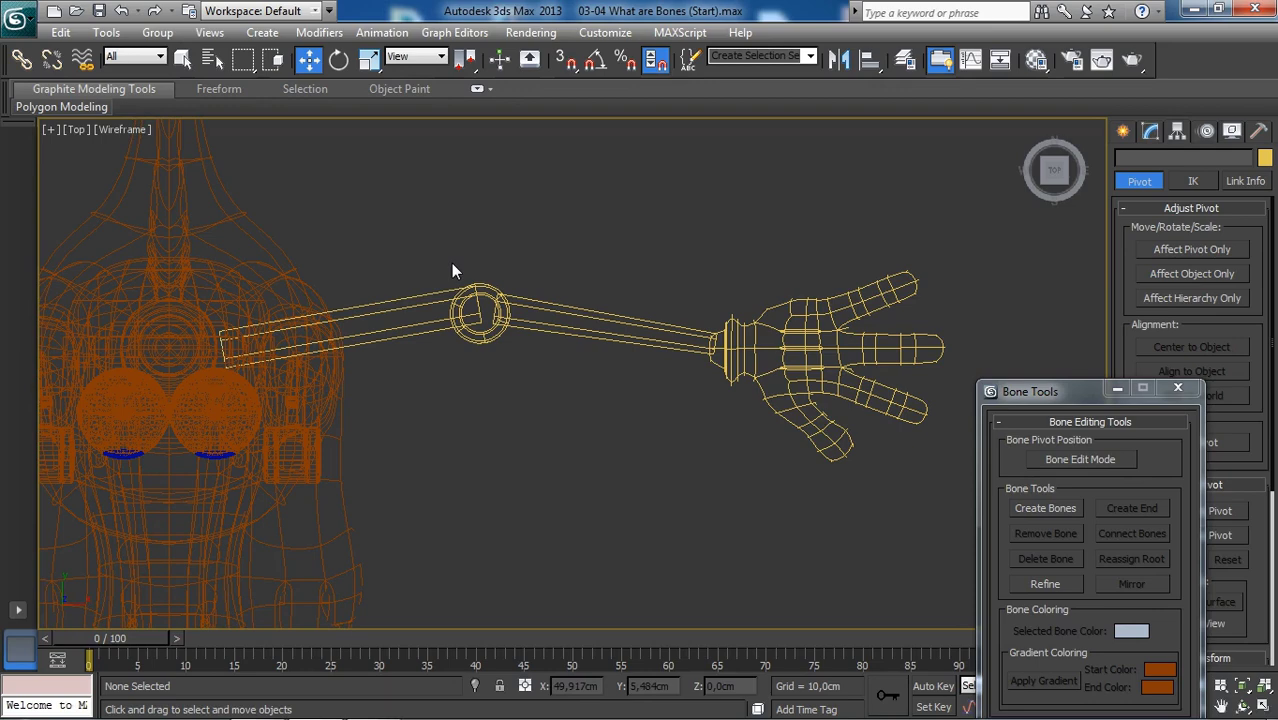
pyautogui.click(249, 300)
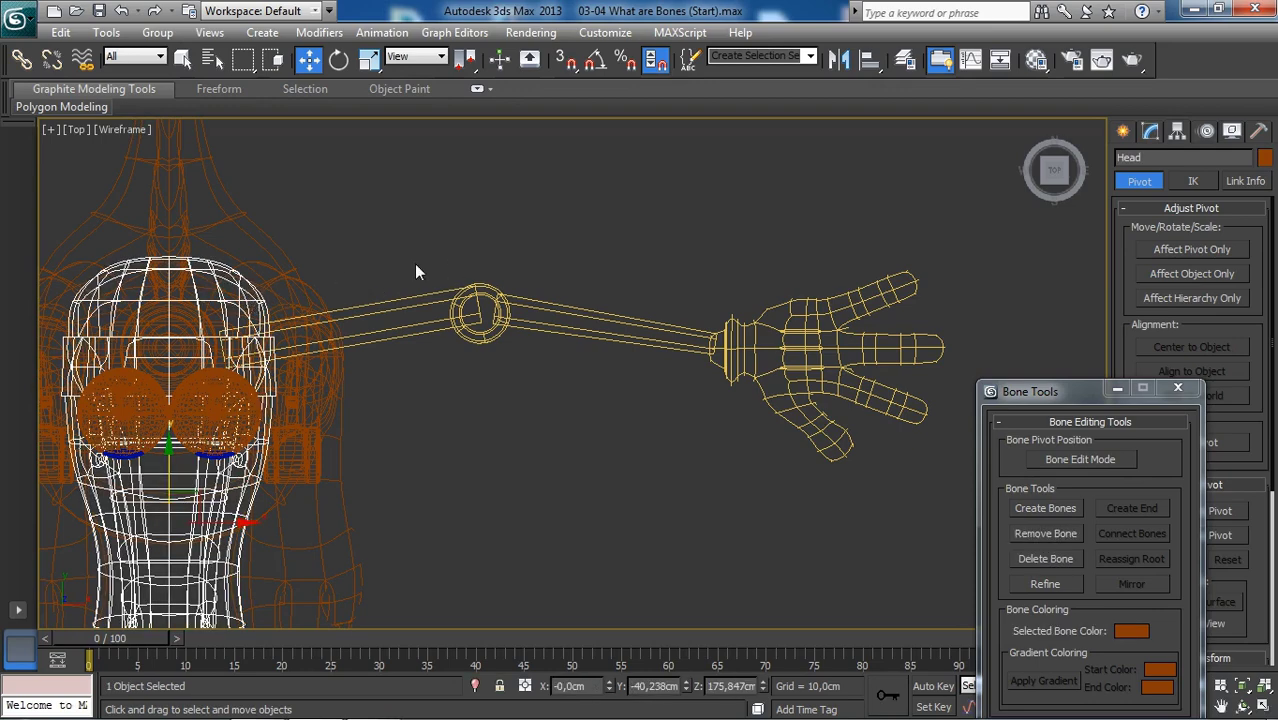
pyautogui.click(417, 266)
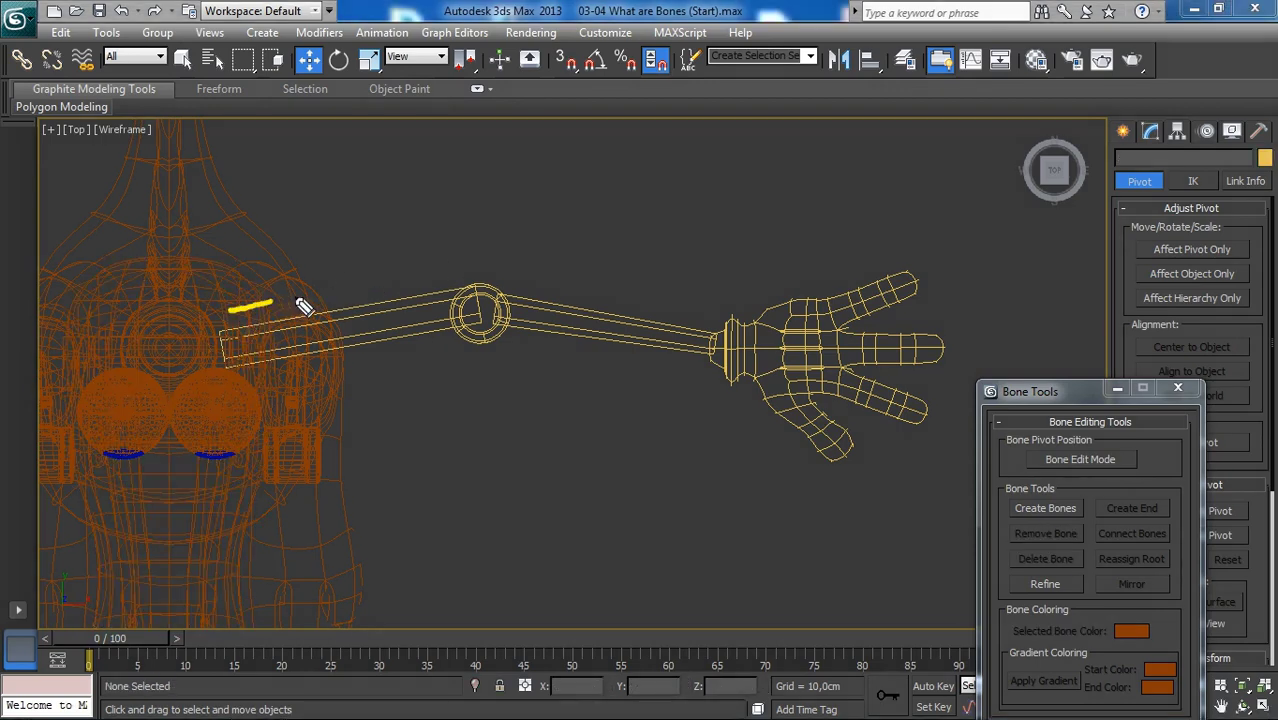
pyautogui.moveTo(304, 307)
pyautogui.mouseDown()
pyautogui.moveTo(435, 279)
pyautogui.moveTo(484, 250)
pyautogui.moveTo(475, 275)
pyautogui.moveTo(712, 330)
pyautogui.moveTo(698, 305)
pyautogui.moveTo(716, 334)
pyautogui.moveTo(666, 326)
pyautogui.mouseUp()
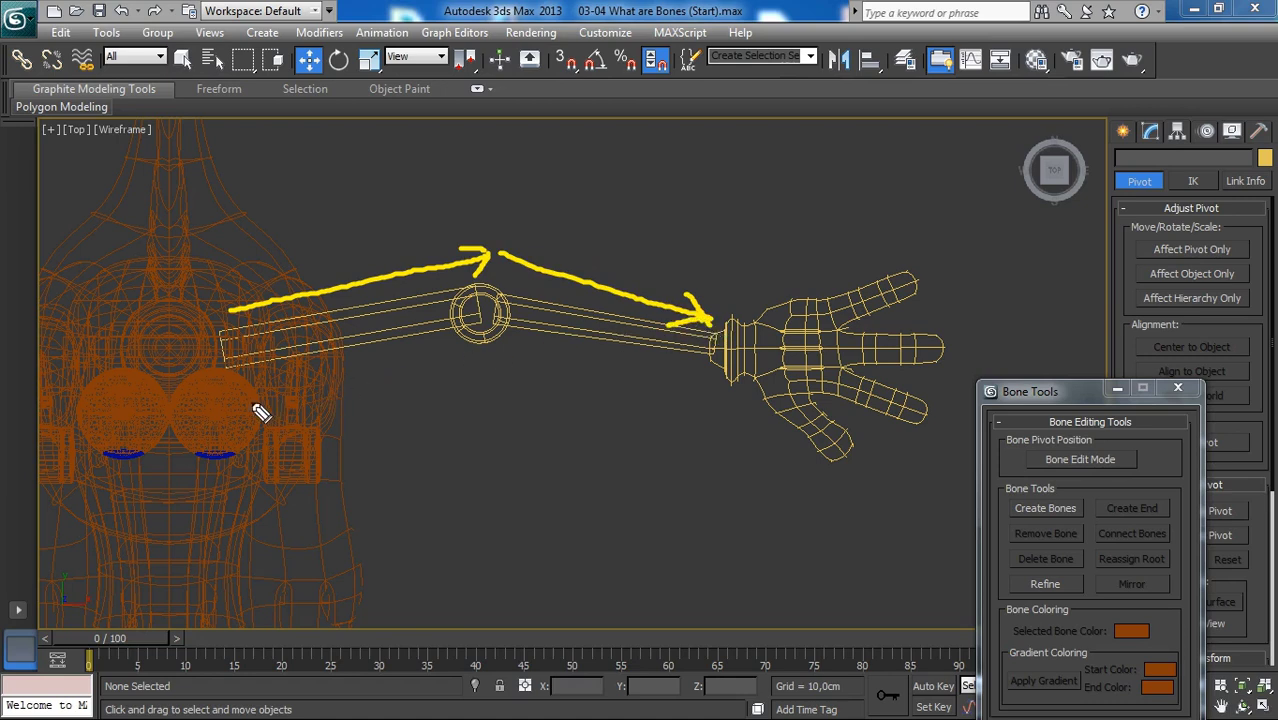
pyautogui.moveTo(252, 401)
pyautogui.mouseDown()
pyautogui.moveTo(415, 381)
pyautogui.moveTo(445, 365)
pyautogui.moveTo(431, 379)
pyautogui.moveTo(447, 363)
pyautogui.moveTo(479, 379)
pyautogui.moveTo(437, 399)
pyautogui.mouseUp()
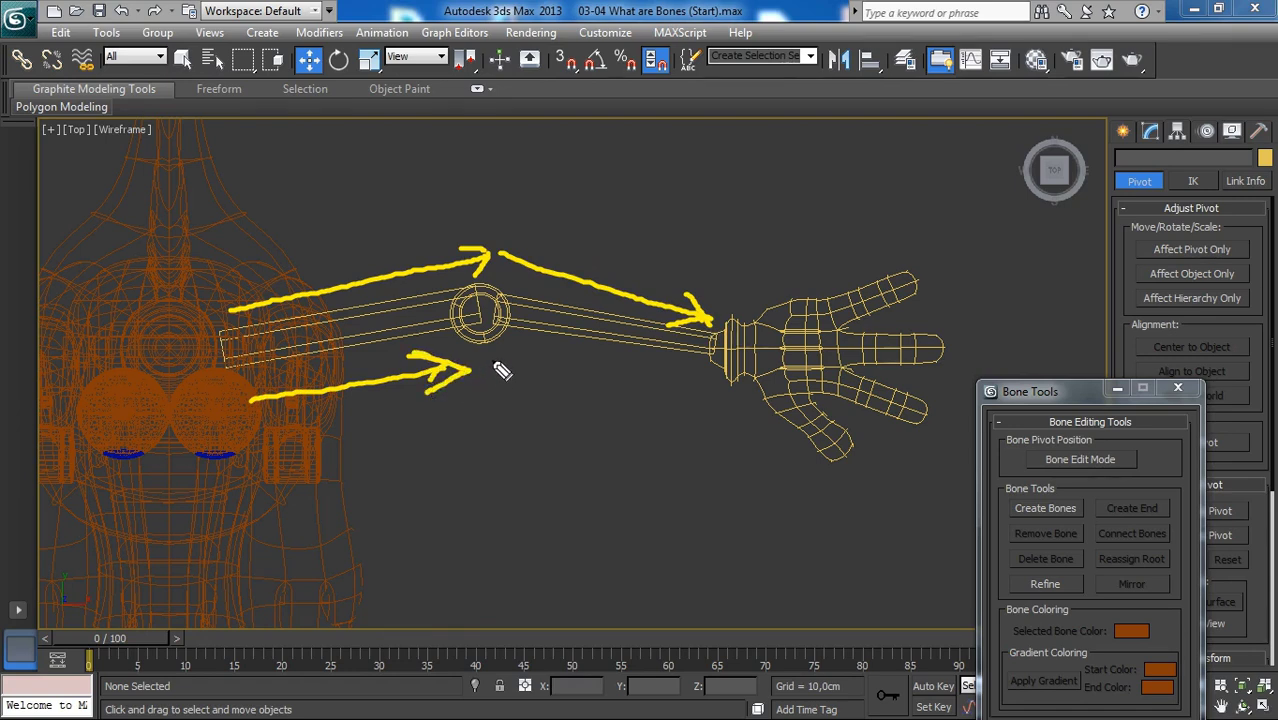
pyautogui.moveTo(487, 364)
pyautogui.mouseDown()
pyautogui.moveTo(698, 415)
pyautogui.moveTo(688, 405)
pyautogui.moveTo(619, 423)
pyautogui.mouseUp()
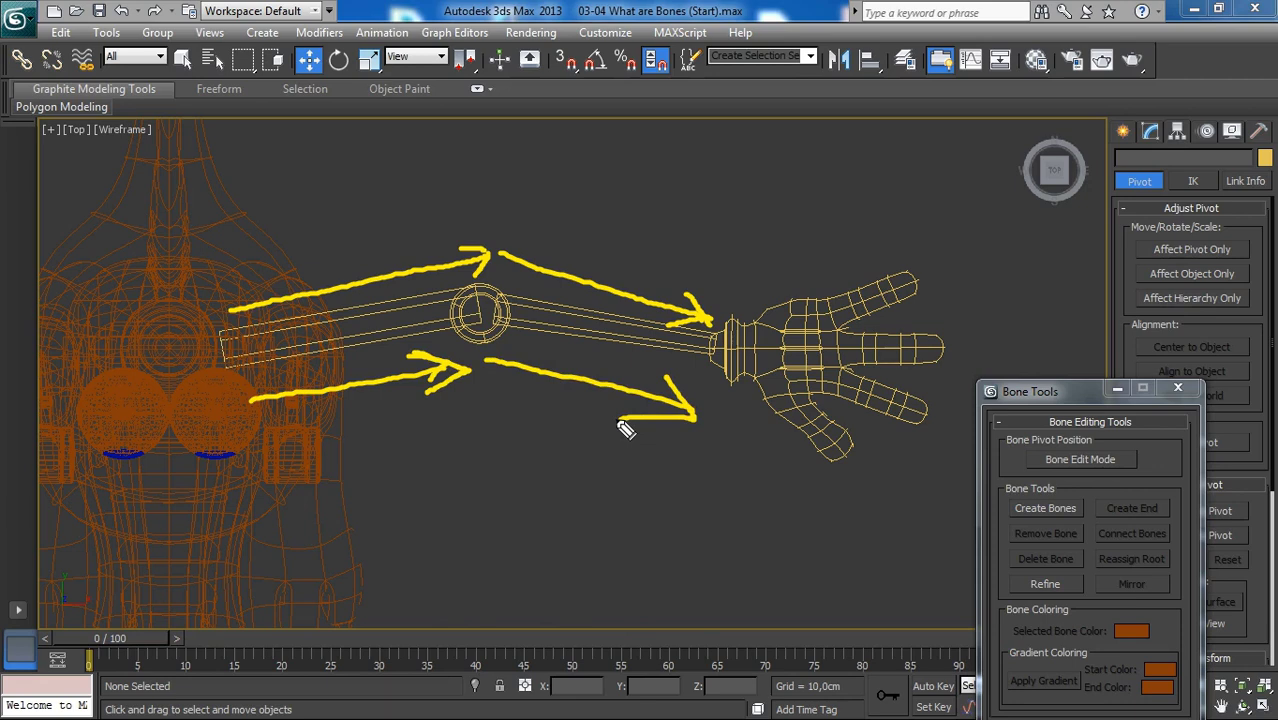
pyautogui.press('e')
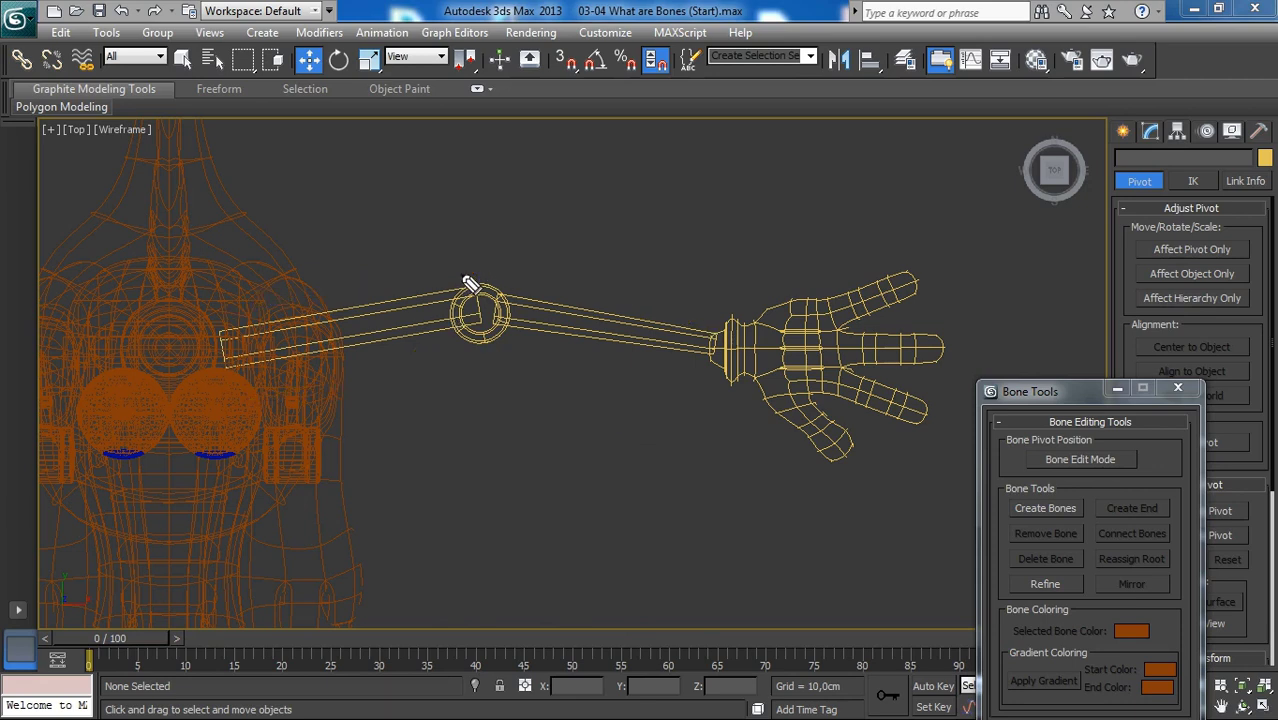
pyautogui.moveTo(428, 277)
pyautogui.mouseDown()
pyautogui.moveTo(477, 260)
pyautogui.moveTo(535, 286)
pyautogui.mouseUp()
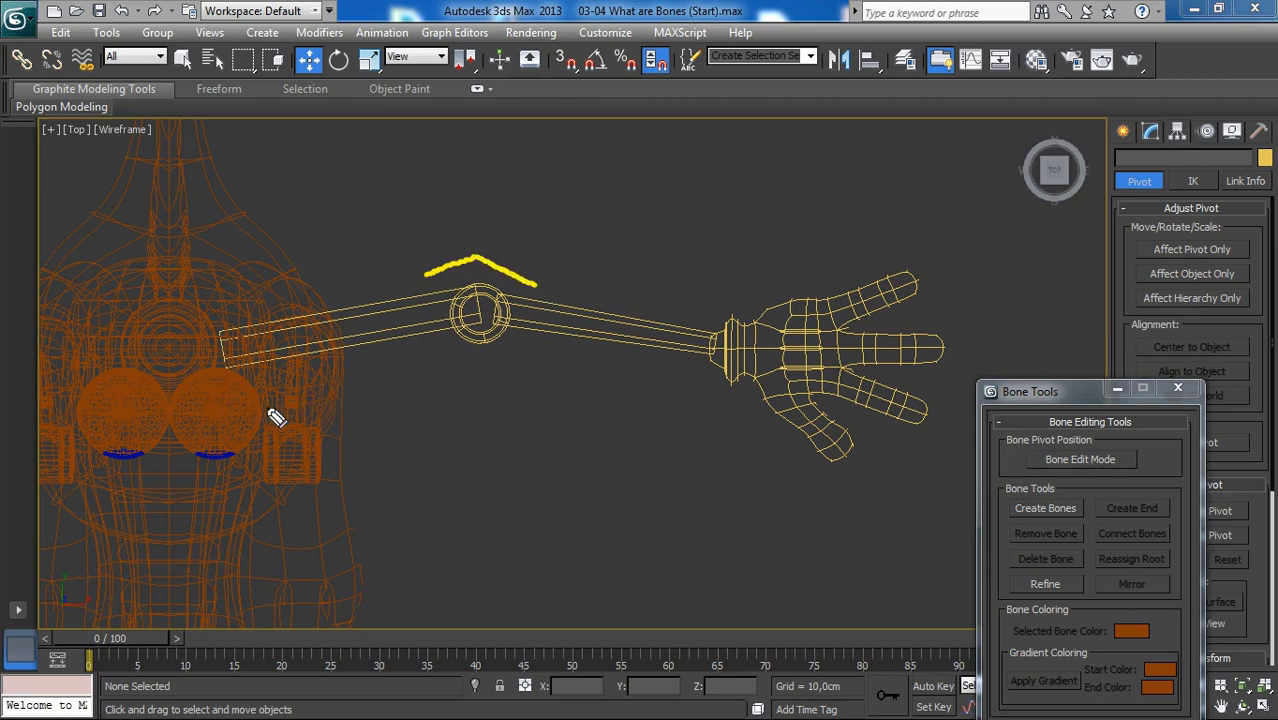
pyautogui.moveTo(266, 407)
pyautogui.mouseDown()
pyautogui.moveTo(466, 355)
pyautogui.moveTo(705, 404)
pyautogui.mouseUp()
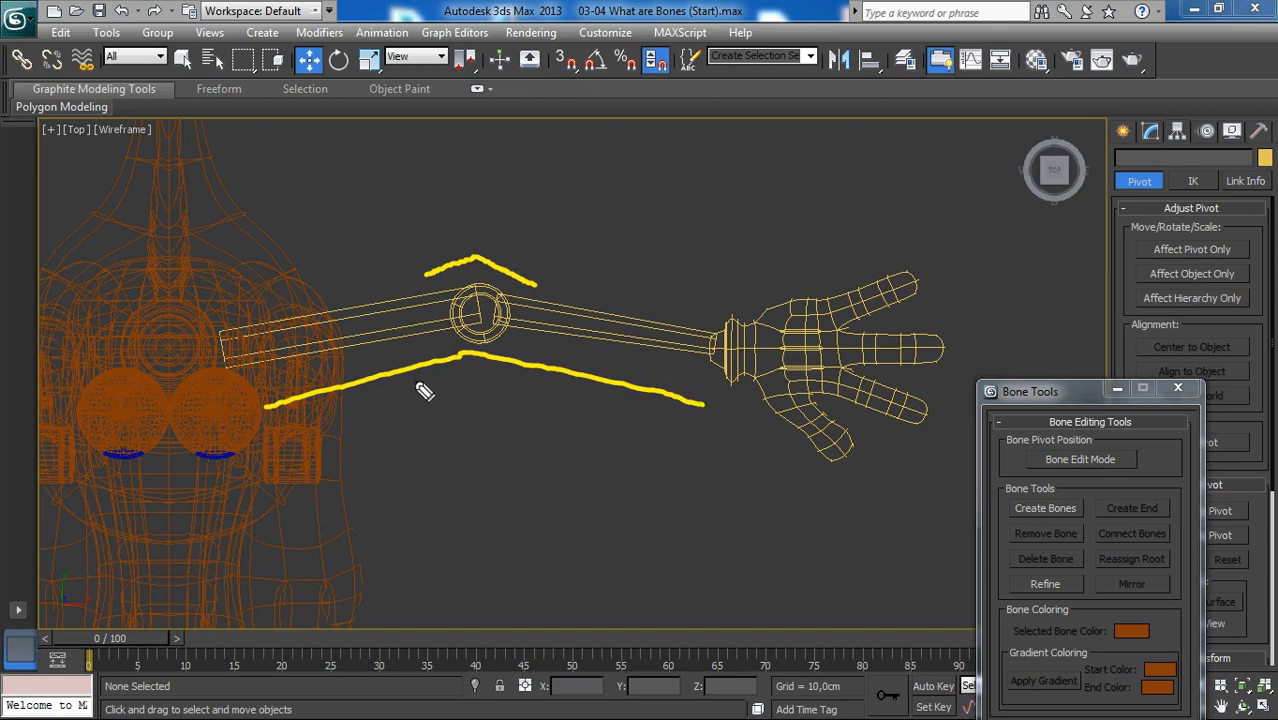
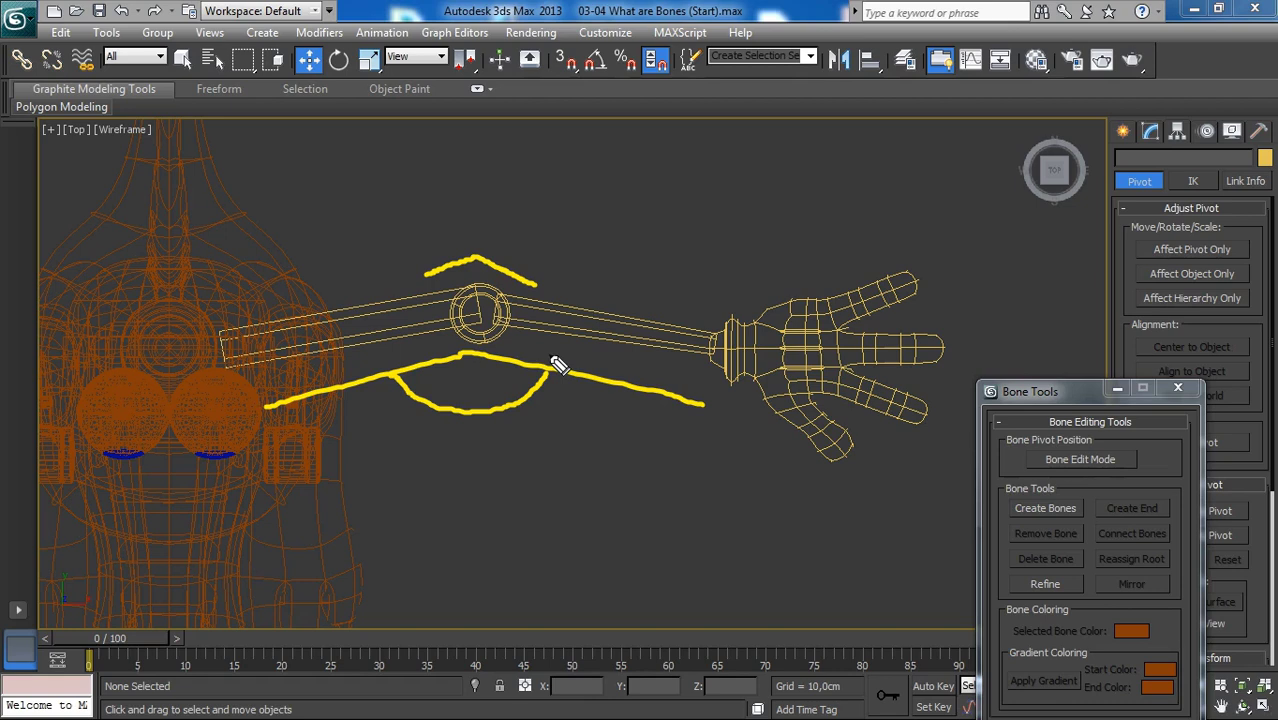
pyautogui.moveTo(340, 270)
pyautogui.mouseDown()
pyautogui.moveTo(500, 229)
pyautogui.moveTo(652, 284)
pyautogui.mouseUp()
pyautogui.moveTo(346, 321)
pyautogui.mouseDown()
pyautogui.moveTo(497, 298)
pyautogui.moveTo(594, 318)
pyautogui.mouseUp()
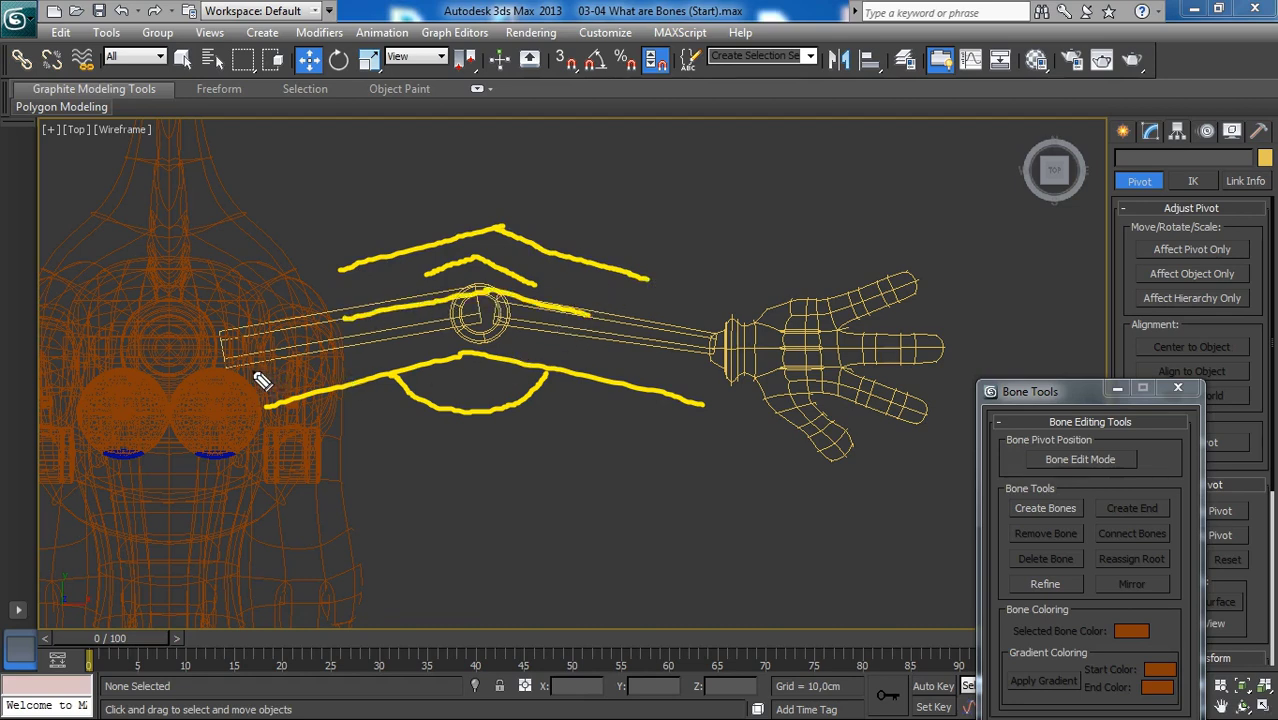
pyautogui.moveTo(255, 370)
pyautogui.mouseDown()
pyautogui.moveTo(437, 345)
pyautogui.moveTo(503, 320)
pyautogui.moveTo(720, 370)
pyautogui.mouseUp()
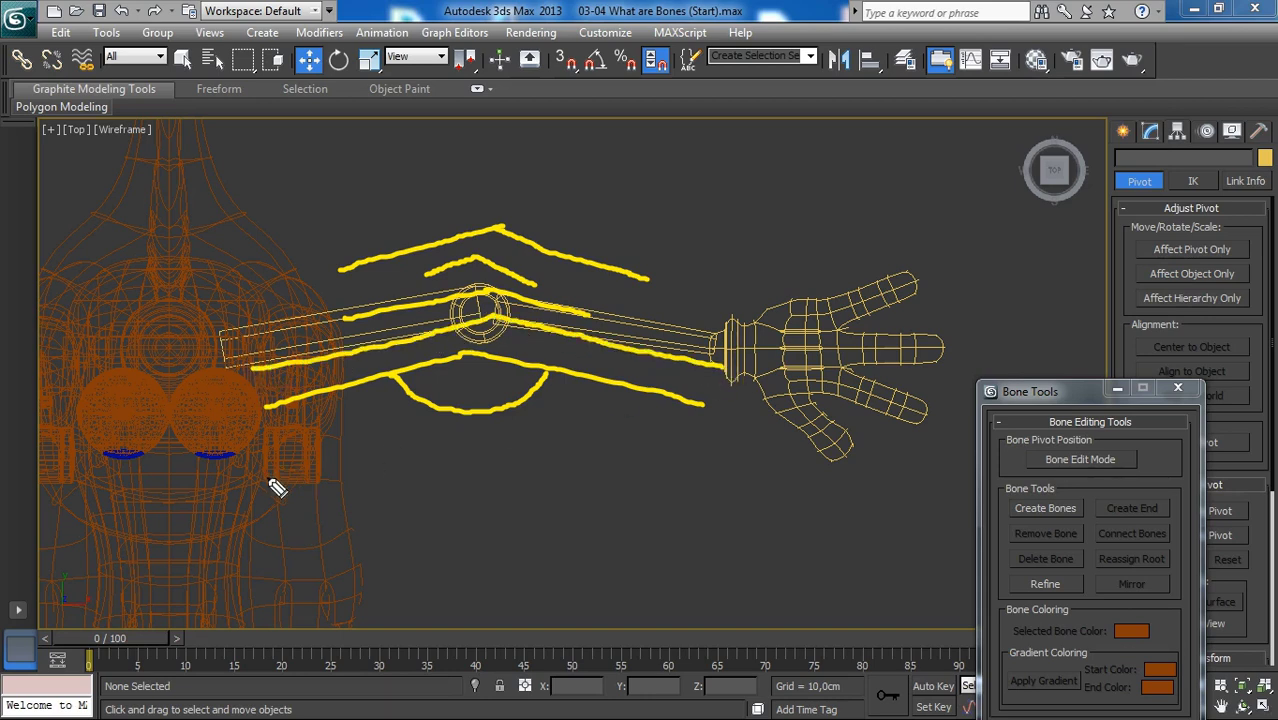
pyautogui.moveTo(402, 372)
pyautogui.mouseDown()
pyautogui.moveTo(502, 411)
pyautogui.moveTo(546, 376)
pyautogui.mouseUp()
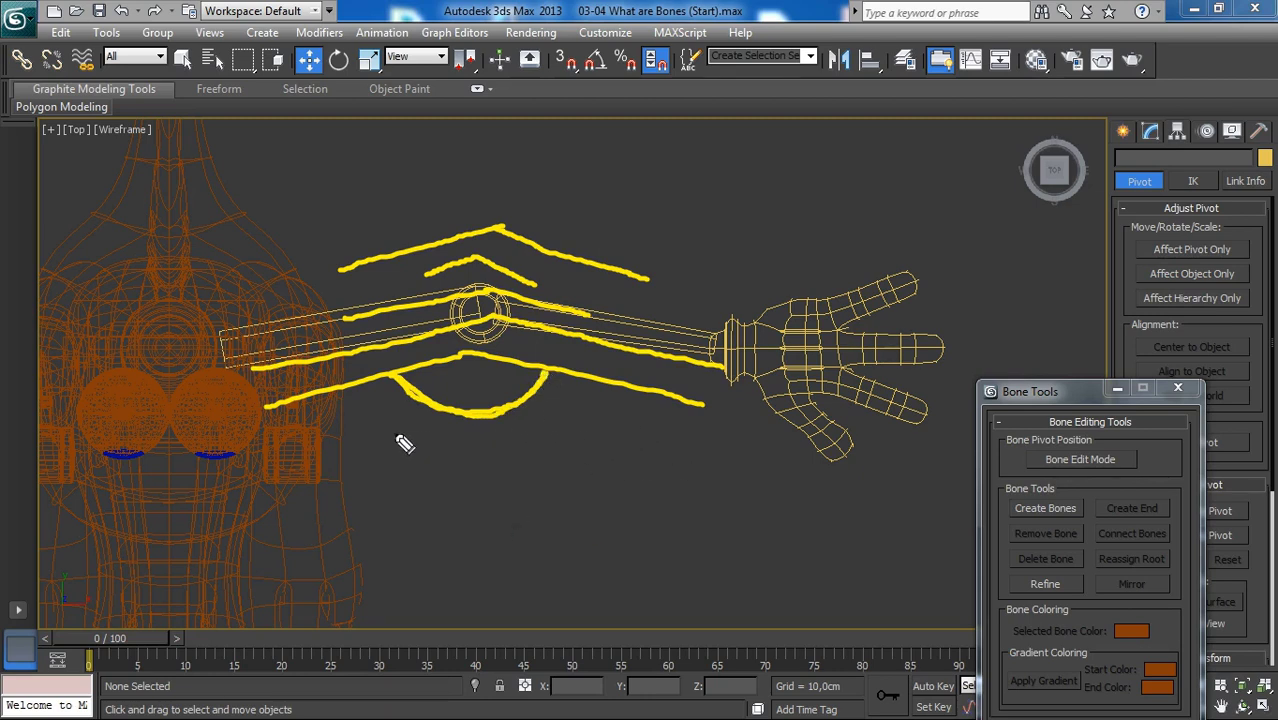
pyautogui.moveTo(358, 414)
pyautogui.mouseDown()
pyautogui.moveTo(502, 468)
pyautogui.moveTo(637, 401)
pyautogui.moveTo(637, 444)
pyautogui.mouseUp()
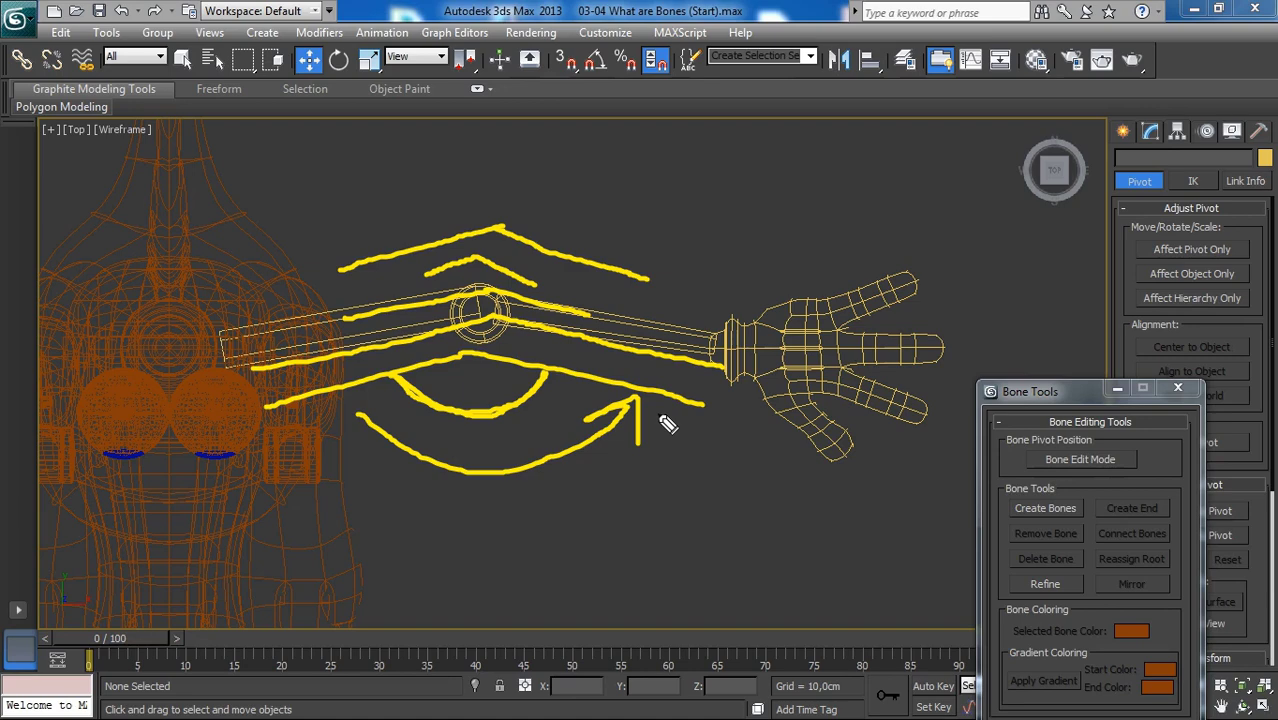
pyautogui.press('Escape')
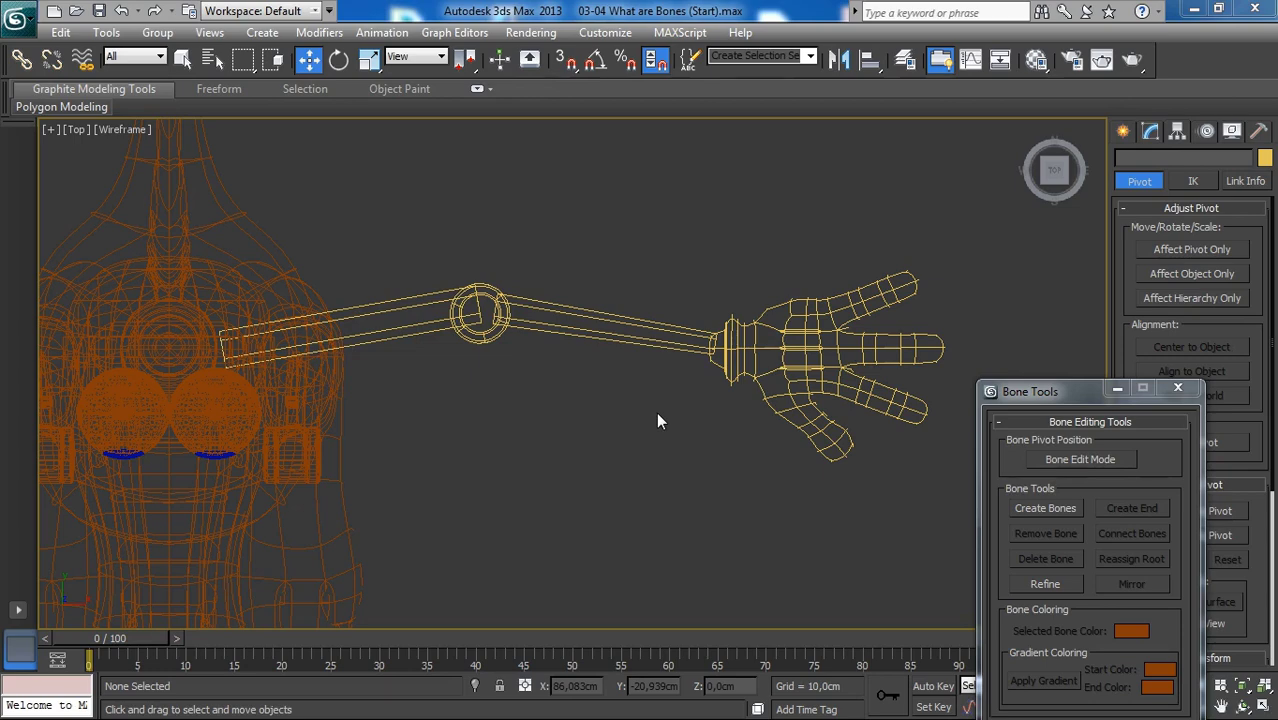
pyautogui.moveTo(524, 387); pyautogui.dragTo(526, 398, button='middle')
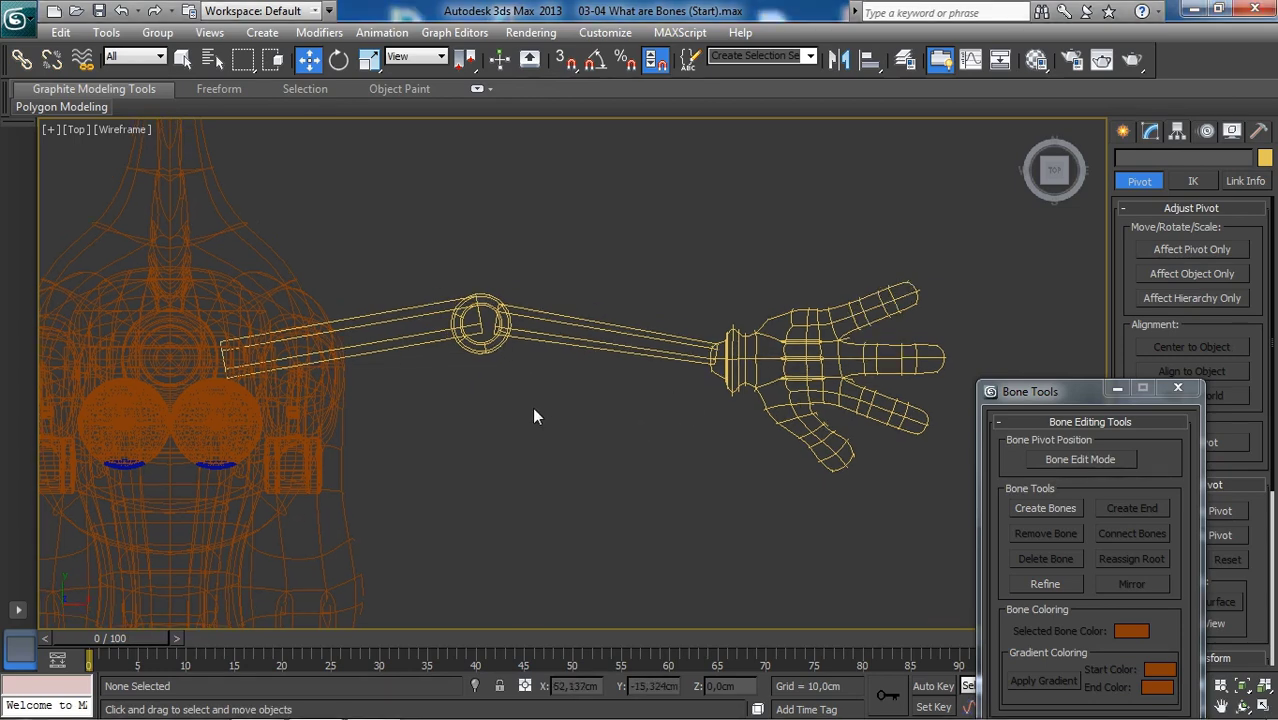
# Step: Inspect the left arm and its elbow bend in shaded display and return the Top view to wireframe
pyautogui.press('F3')
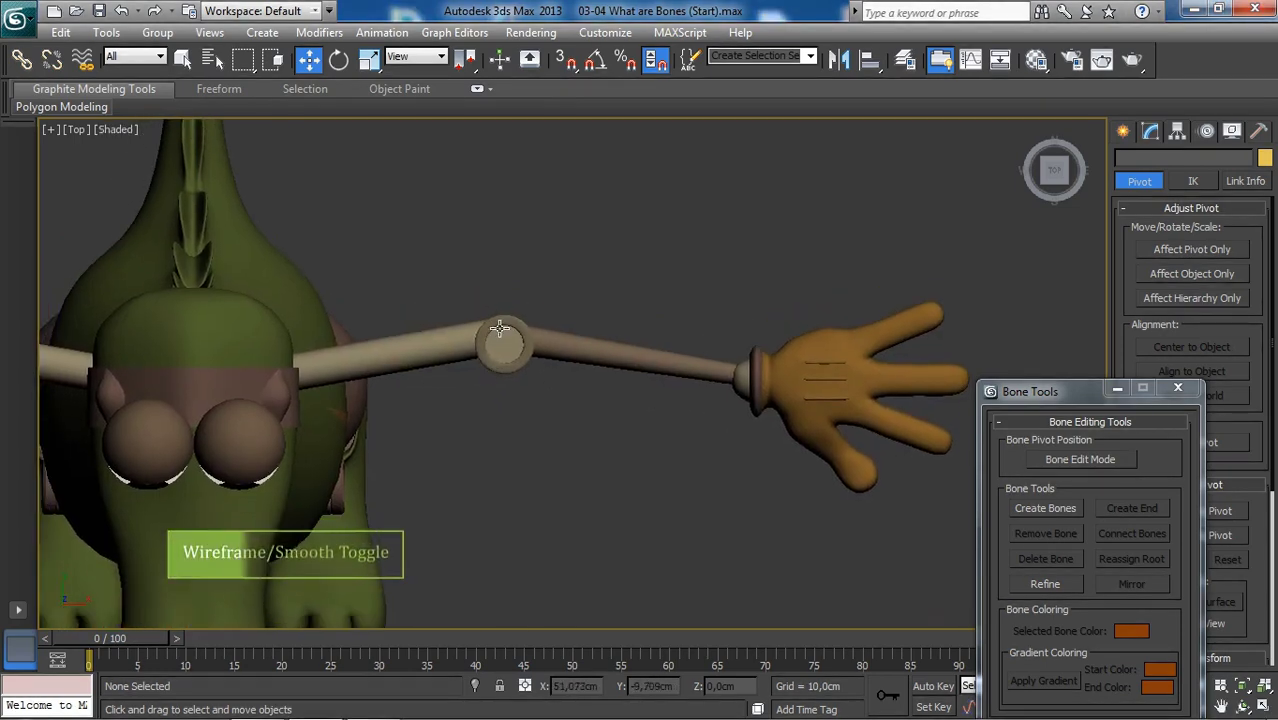
pyautogui.moveTo(527, 375)
pyautogui.mouseDown(button='middle')
pyautogui.moveTo(539, 362)
pyautogui.moveTo(551, 382)
pyautogui.mouseUp(button='middle')
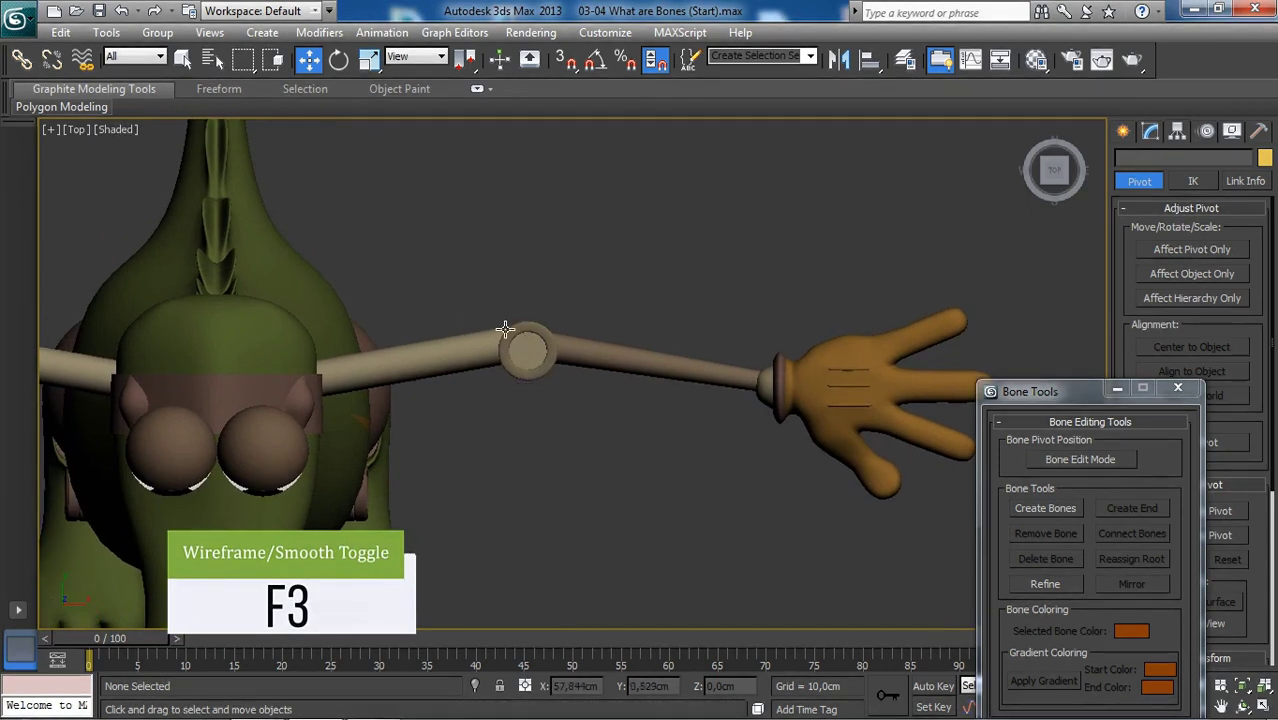
pyautogui.moveTo(487, 423)
pyautogui.mouseDown(button='middle')
pyautogui.moveTo(464, 410)
pyautogui.moveTo(442, 342)
pyautogui.mouseUp(button='middle')
pyautogui.press('F3')
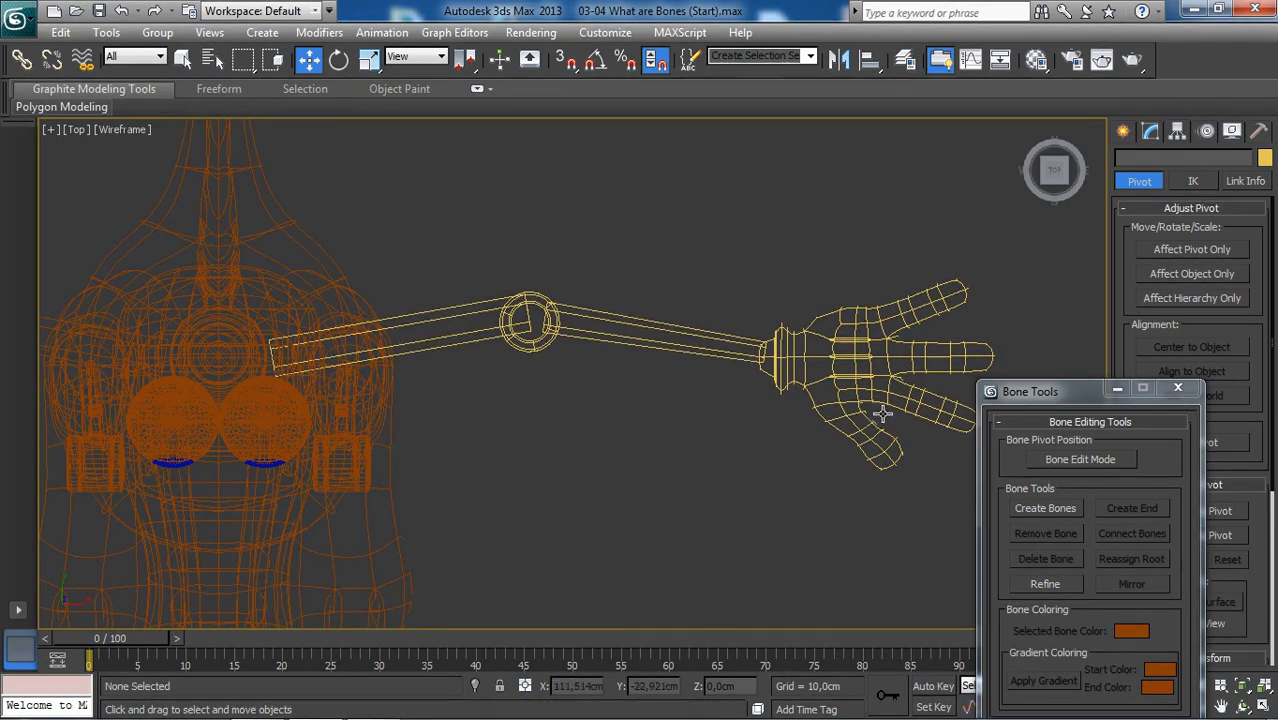
# Step: Start Create Bones and place the Bone Tools window below the hand, with the whole left arm in view
pyautogui.moveTo(1011, 391)
pyautogui.mouseDown()
pyautogui.moveTo(856, 233)
pyautogui.moveTo(786, 132)
pyautogui.mouseUp()
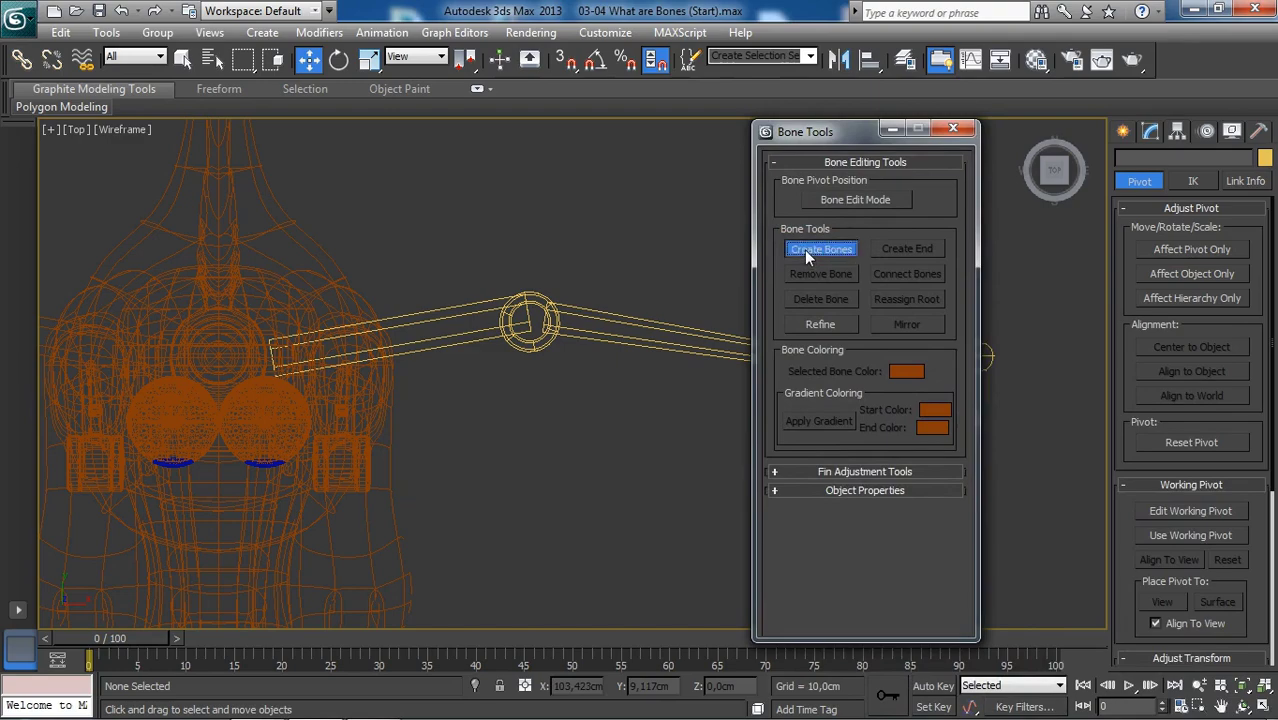
pyautogui.click(805, 252)
pyautogui.scroll(2, 294, 374)
pyautogui.moveTo(304, 385); pyautogui.dragTo(274, 370, button='middle')
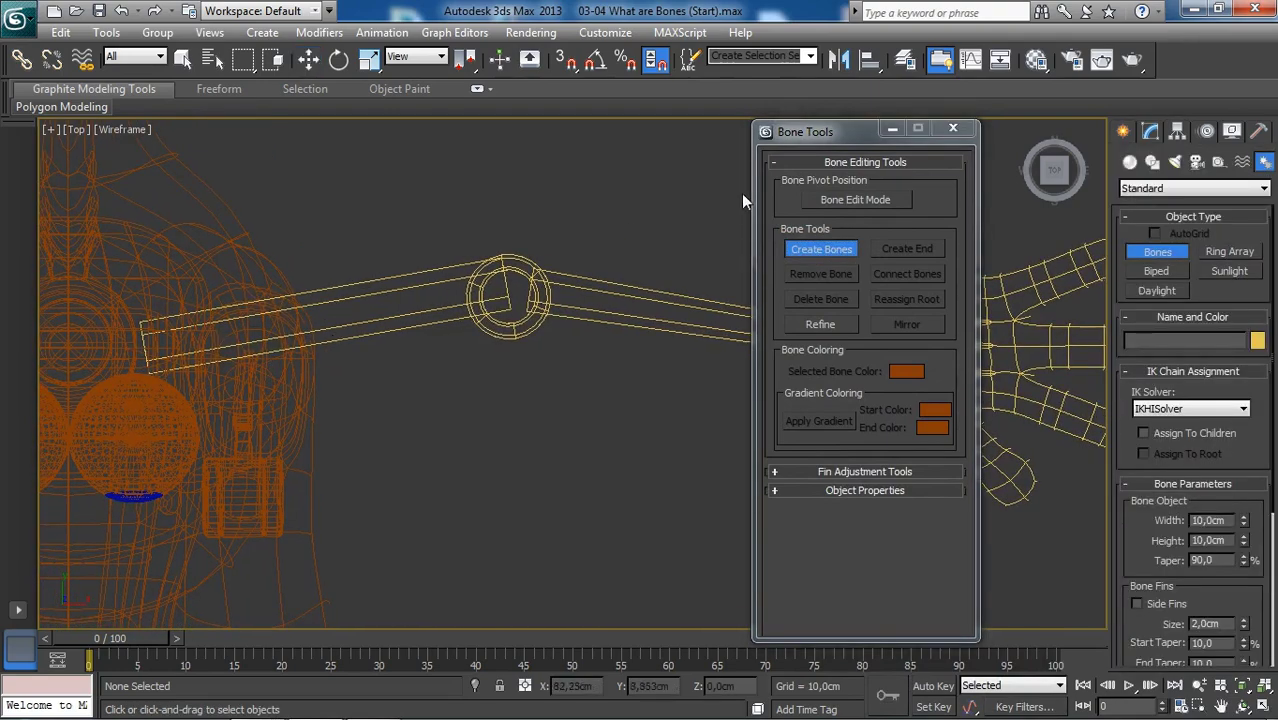
pyautogui.moveTo(810, 137); pyautogui.dragTo(914, 442)
pyautogui.moveTo(751, 372); pyautogui.dragTo(768, 352, button='middle')
pyautogui.moveTo(914, 439); pyautogui.dragTo(935, 457)
pyautogui.scroll(-3, 590, 368)
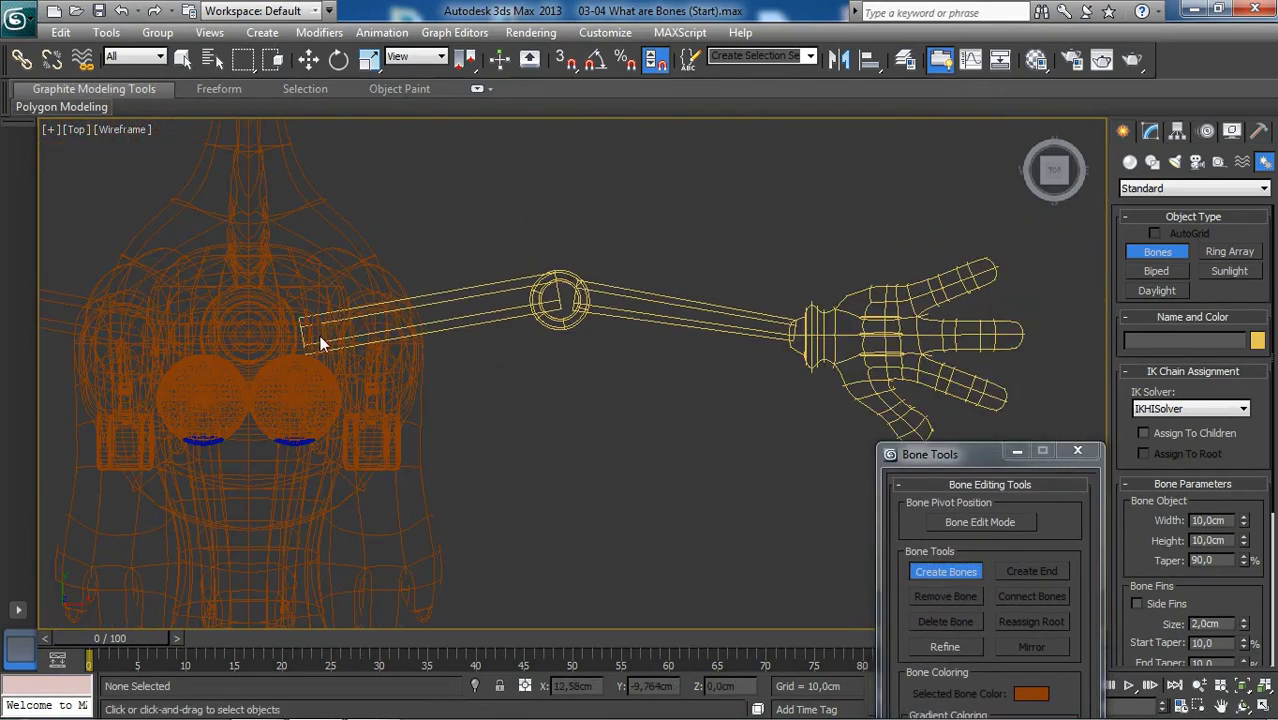
# Step: Create a bone chain from the shoulder through the elbow and wrist to the middle fingertip, finish it, and deselect the end bone
pyautogui.click(318, 335)
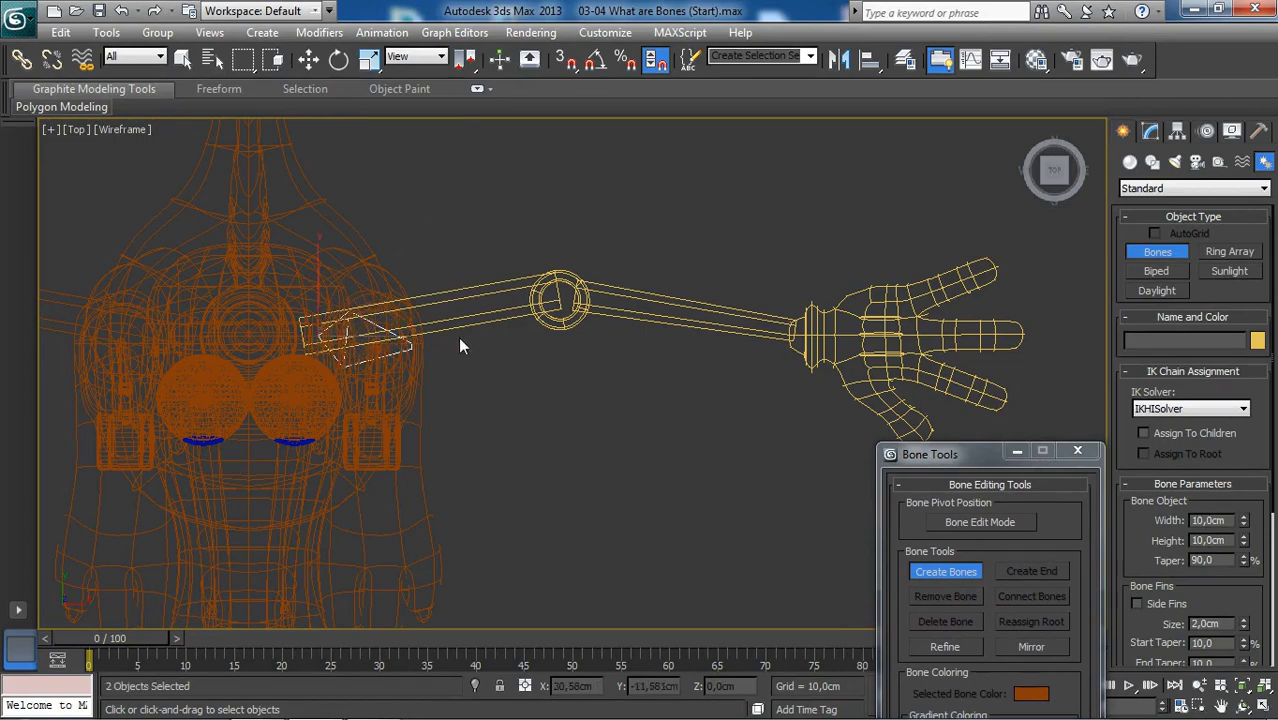
pyautogui.click(560, 302)
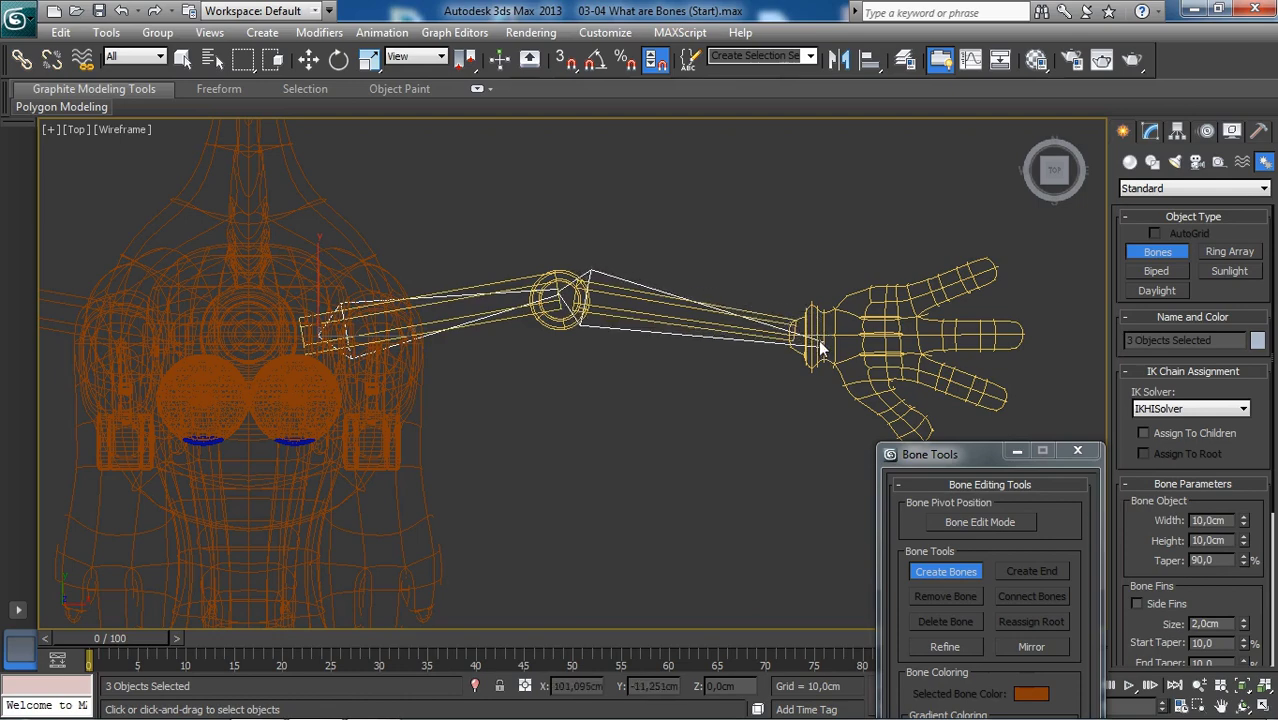
pyautogui.click(846, 364)
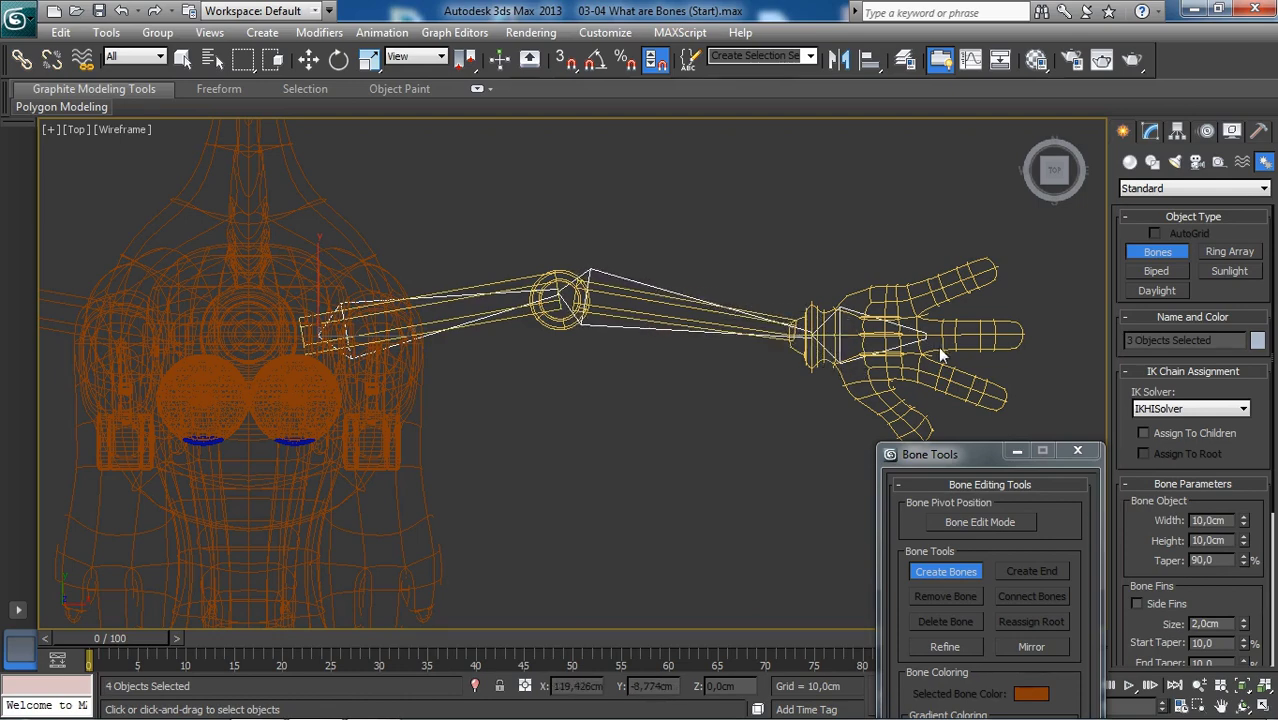
pyautogui.click(1025, 333)
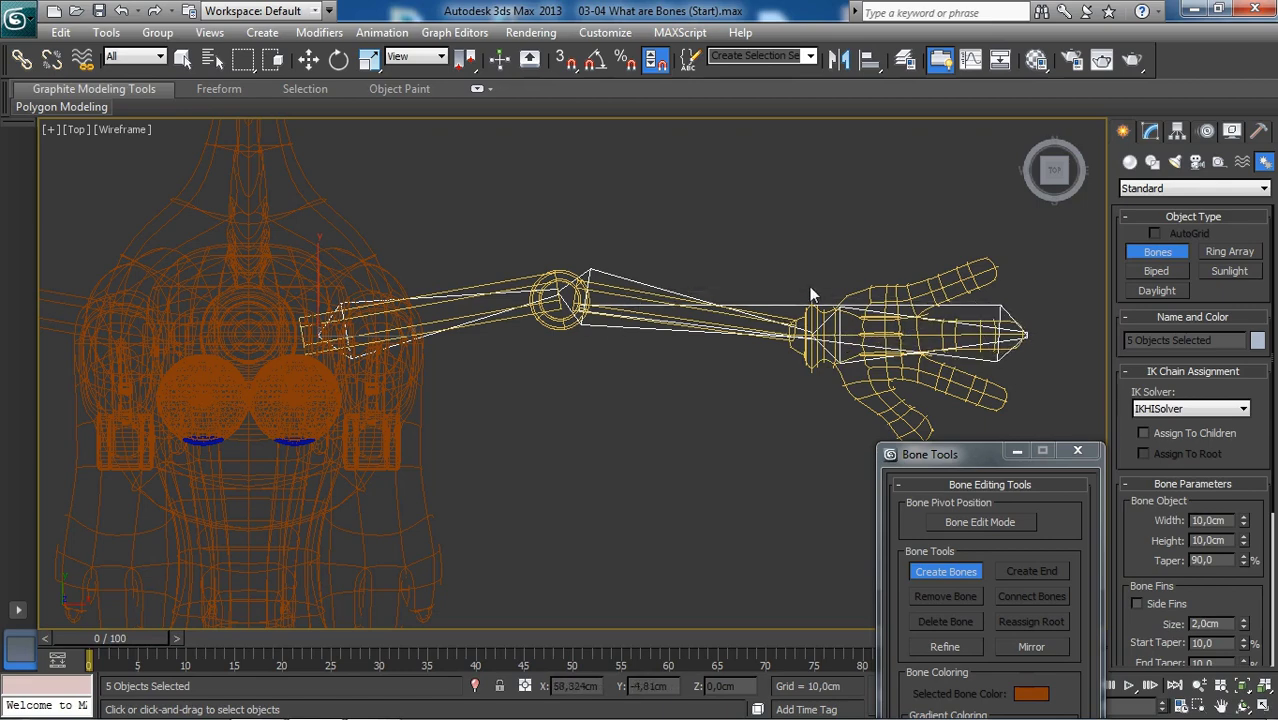
pyautogui.rightClick(1058, 297)
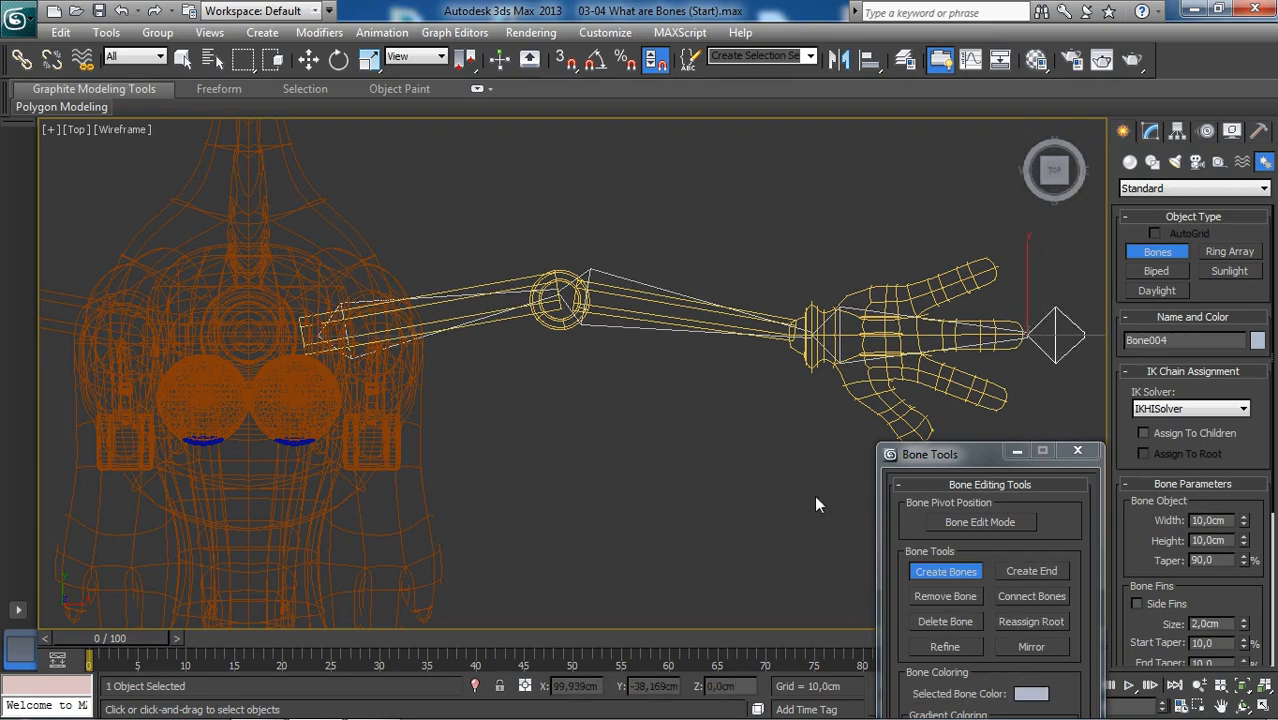
pyautogui.press('w')
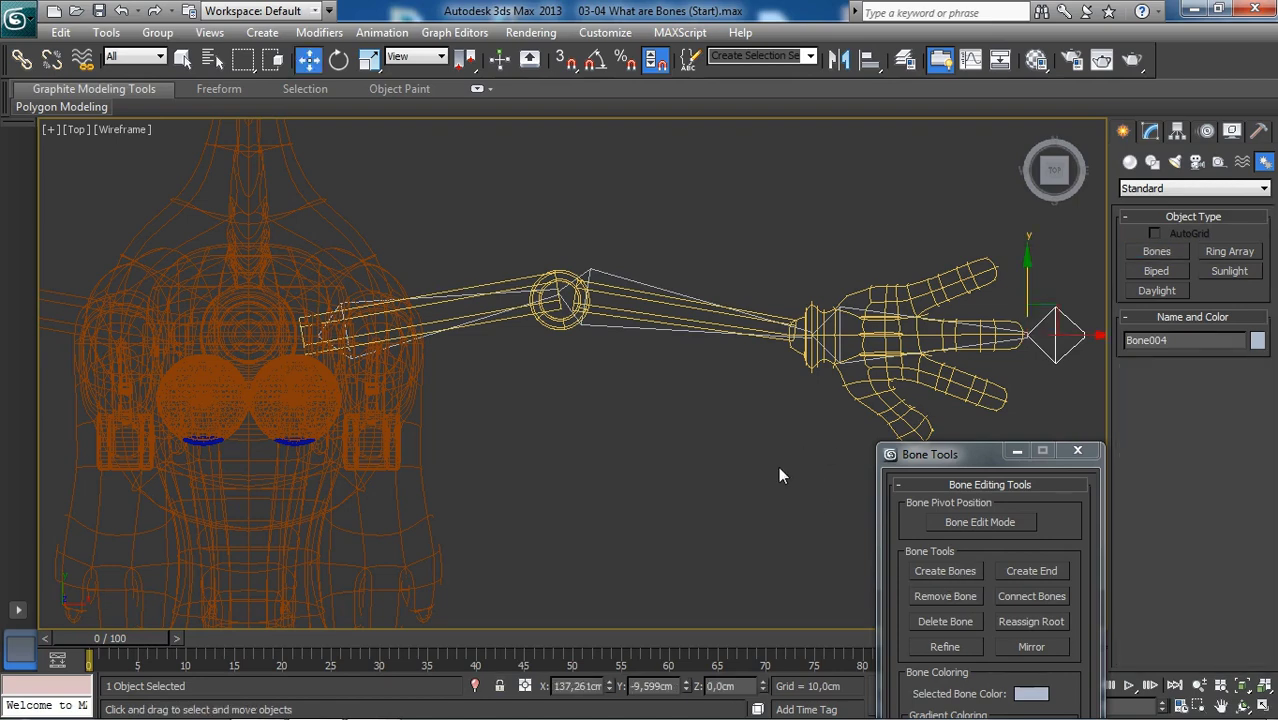
pyautogui.click(778, 466)
# Step: Move the Bone Tools window away from the hand and display the bone chain in a shaded Perspective view
pyautogui.moveTo(978, 463); pyautogui.dragTo(899, 508)
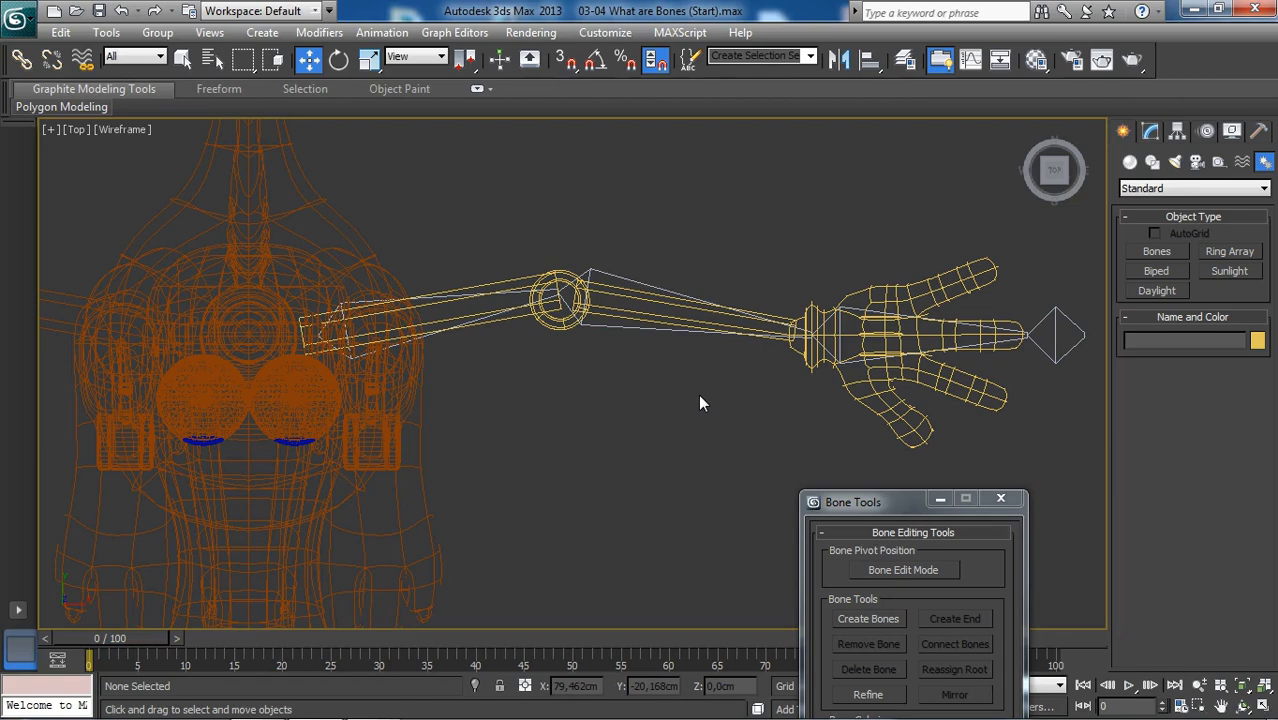
pyautogui.moveTo(664, 430); pyautogui.dragTo(640, 405, button='middle')
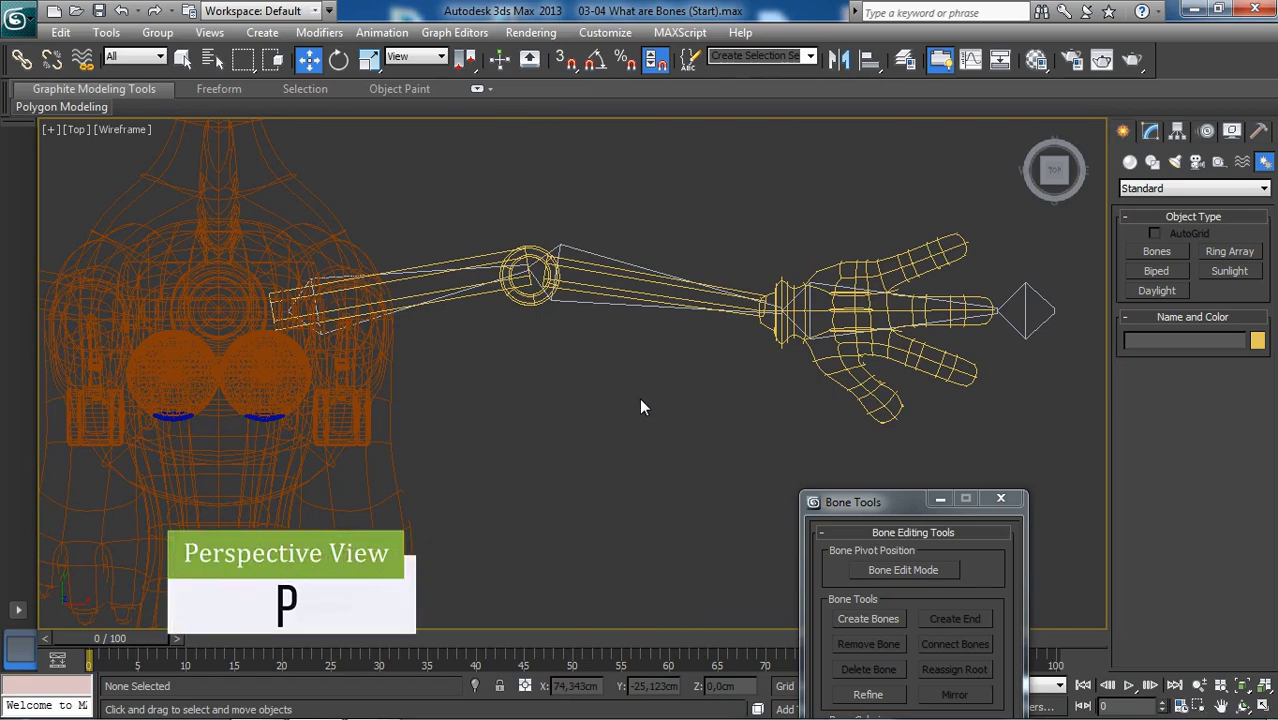
pyautogui.press('p')
pyautogui.moveTo(641, 399); pyautogui.dragTo(582, 390, button='middle')
pyautogui.scroll(-3, 641, 399)
pyautogui.press('F3')
pyautogui.scroll(2, 647, 400)
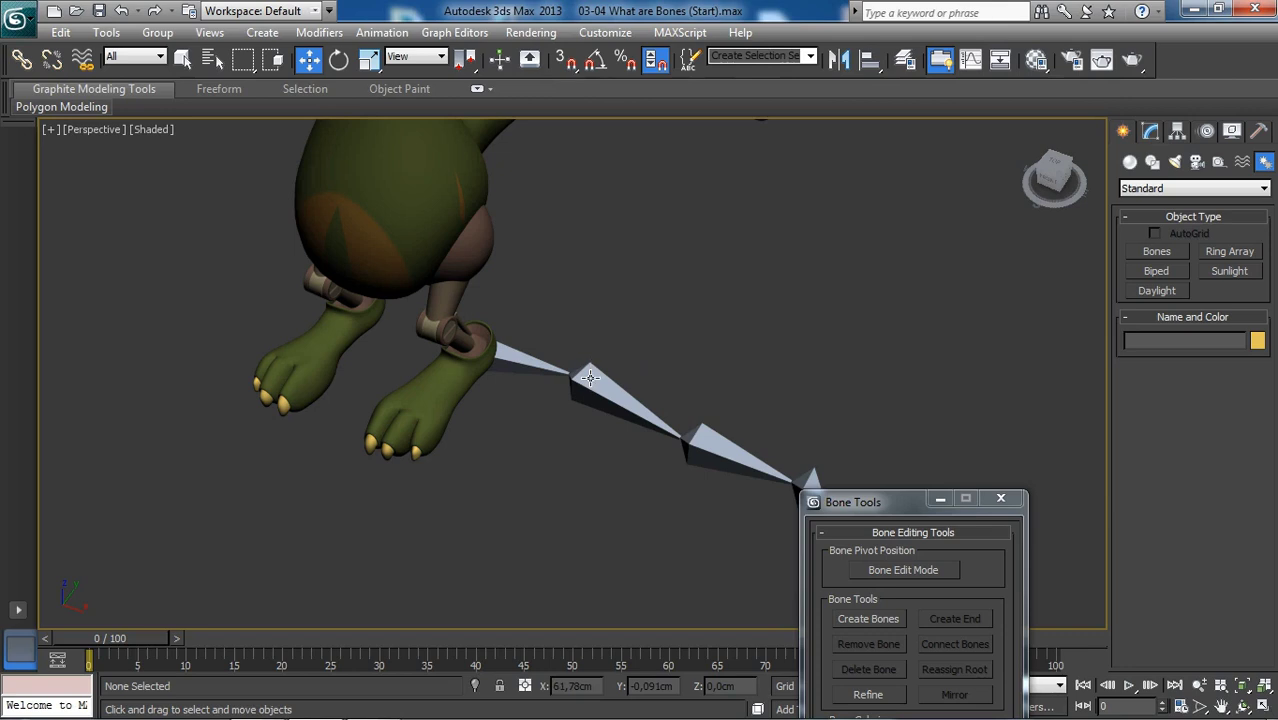
# Step: Raise the whole chain above the character's head by moving its root bone up to a Z of about 216.6 cm
pyautogui.moveTo(546, 370)
pyautogui.mouseDown(button='middle')
pyautogui.moveTo(488, 365)
pyautogui.moveTo(528, 366)
pyautogui.mouseUp(button='middle')
pyautogui.click(513, 366)
pyautogui.scroll(-6, 528, 366)
pyautogui.moveTo(517, 400); pyautogui.dragTo(500, 222)
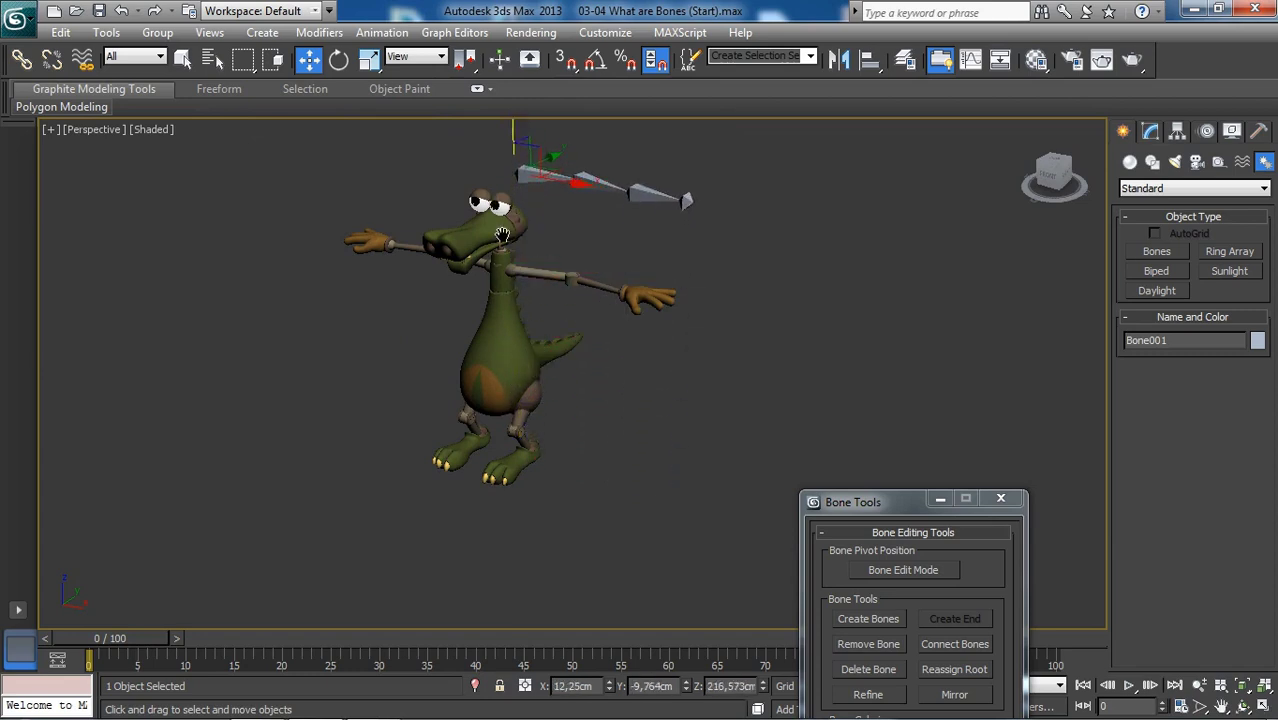
# Step: Examine the raised bone chain and the arm beneath it from the front in shaded and wireframe display
pyautogui.moveTo(500, 222); pyautogui.dragTo(523, 308, button='middle')
pyautogui.scroll(5, 562, 305)
pyautogui.keyDown('alt'); pyautogui.moveTo(618, 323); pyautogui.dragTo(676, 331, button='middle'); pyautogui.keyUp('alt')
pyautogui.scroll(5, 489, 327)
pyautogui.moveTo(528, 338); pyautogui.dragTo(537, 343, button='middle')
pyautogui.scroll(-5, 546, 353)
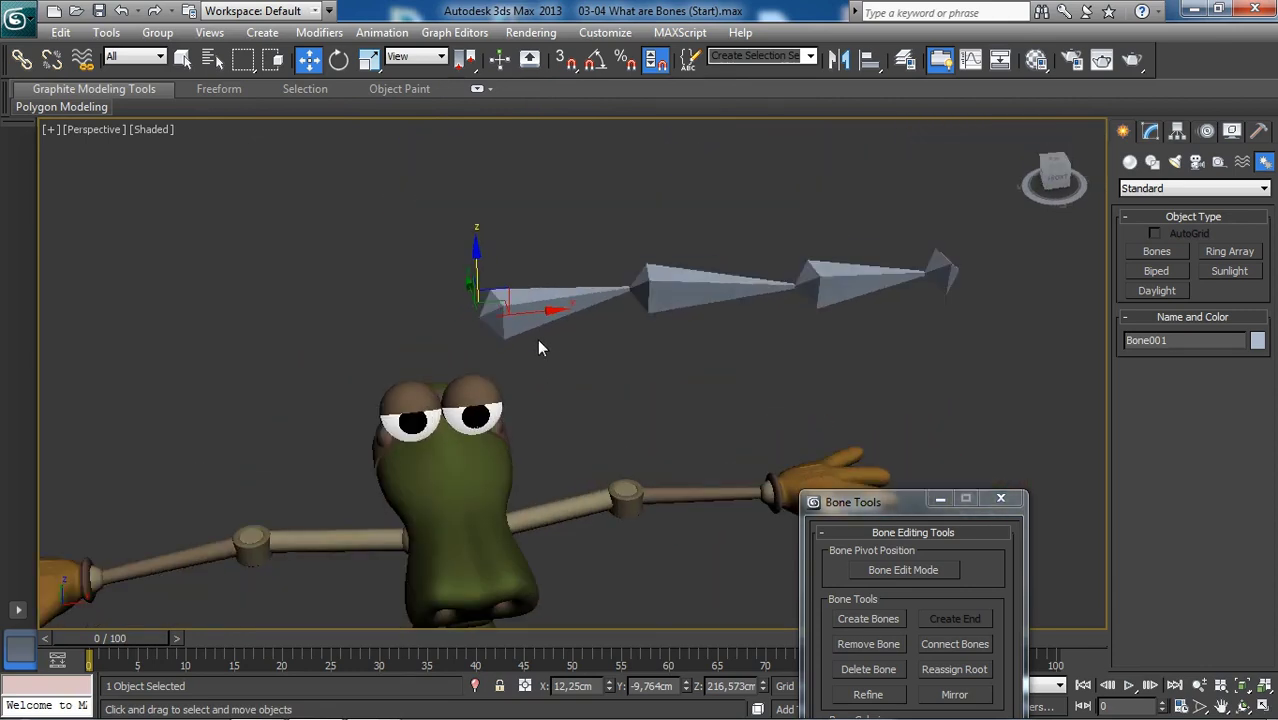
pyautogui.press('F3')
pyautogui.moveTo(533, 349); pyautogui.dragTo(530, 343, button='middle')
pyautogui.press('F3')
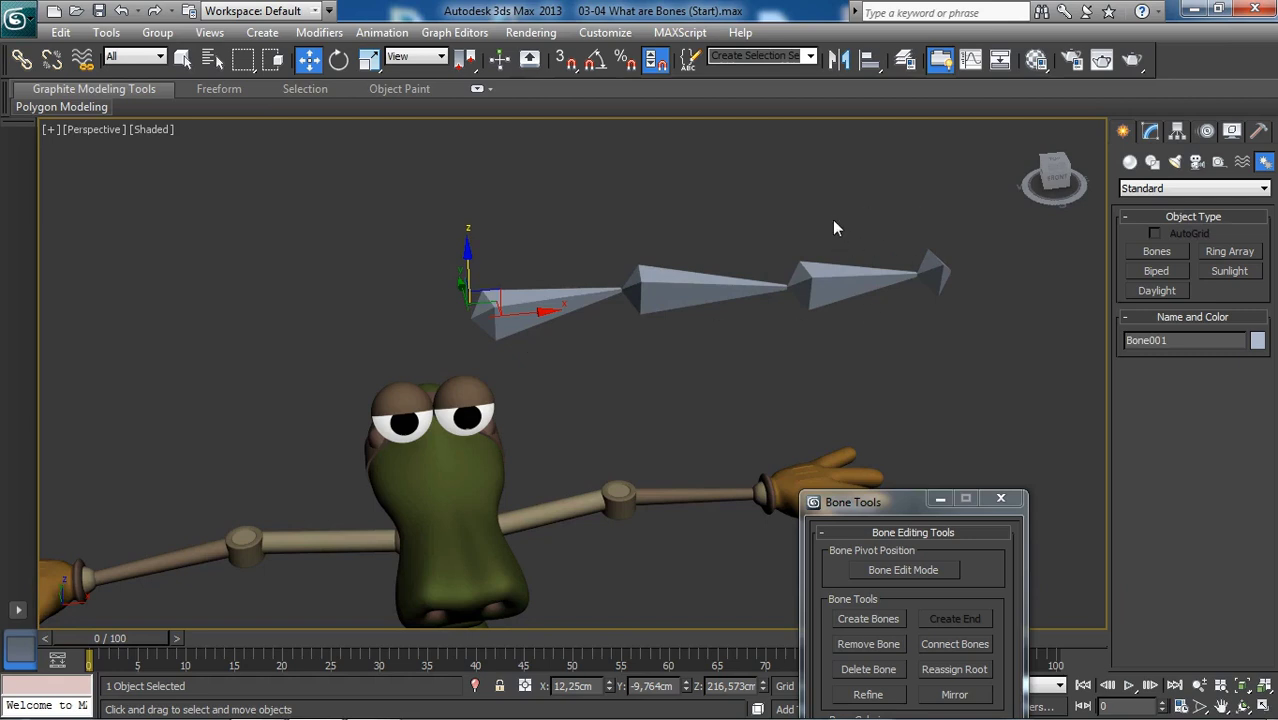
# Step: Open the root bone's parameters for modification and set its width to 11.7 cm
pyautogui.click(1149, 133)
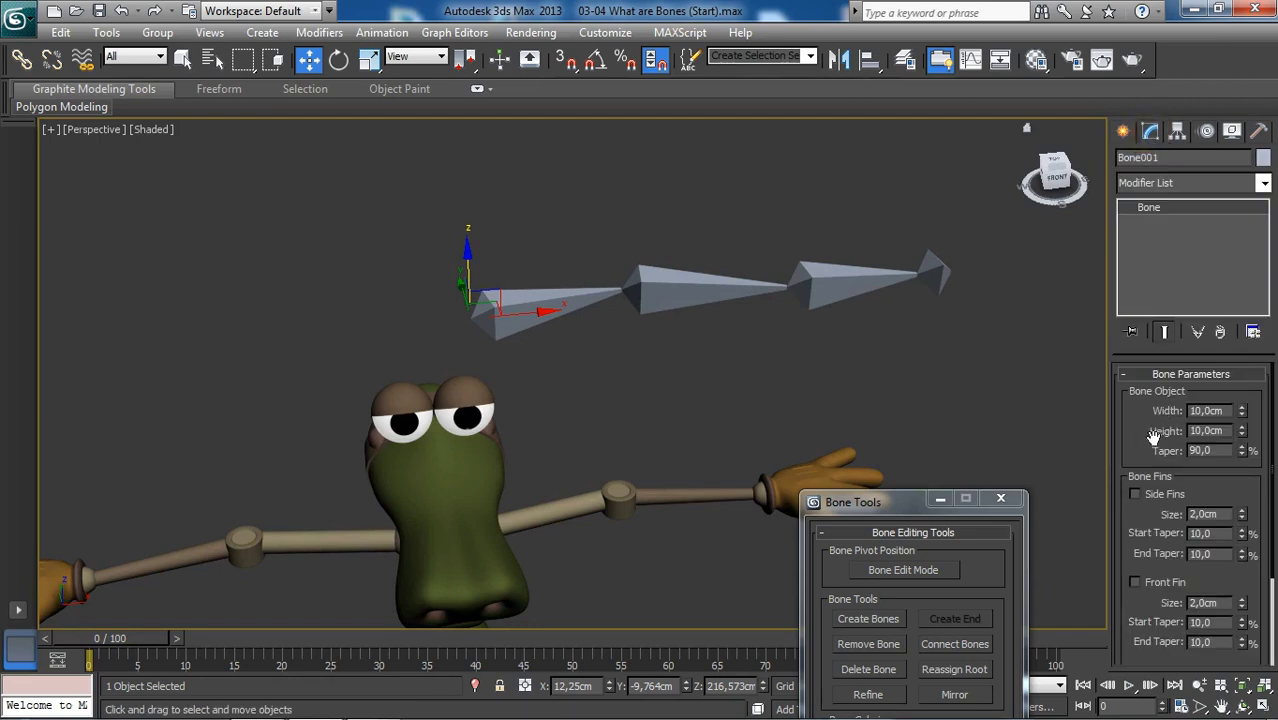
pyautogui.moveTo(1241, 408)
pyautogui.mouseDown()
pyautogui.moveTo(1236, 334)
pyautogui.moveTo(1241, 402)
pyautogui.mouseUp()
pyautogui.keyDown('alt'); pyautogui.moveTo(600, 320); pyautogui.dragTo(680, 356, button='middle'); pyautogui.keyUp('alt')
# Step: Try enlarging the root bone to about 33.9 cm wide and 33 cm high, and undo the enlargement
pyautogui.moveTo(1241, 420); pyautogui.dragTo(1249, 330)
pyautogui.moveTo(1251, 335); pyautogui.dragTo(1257, 376)
pyautogui.moveTo(1240, 427); pyautogui.dragTo(1242, 216)
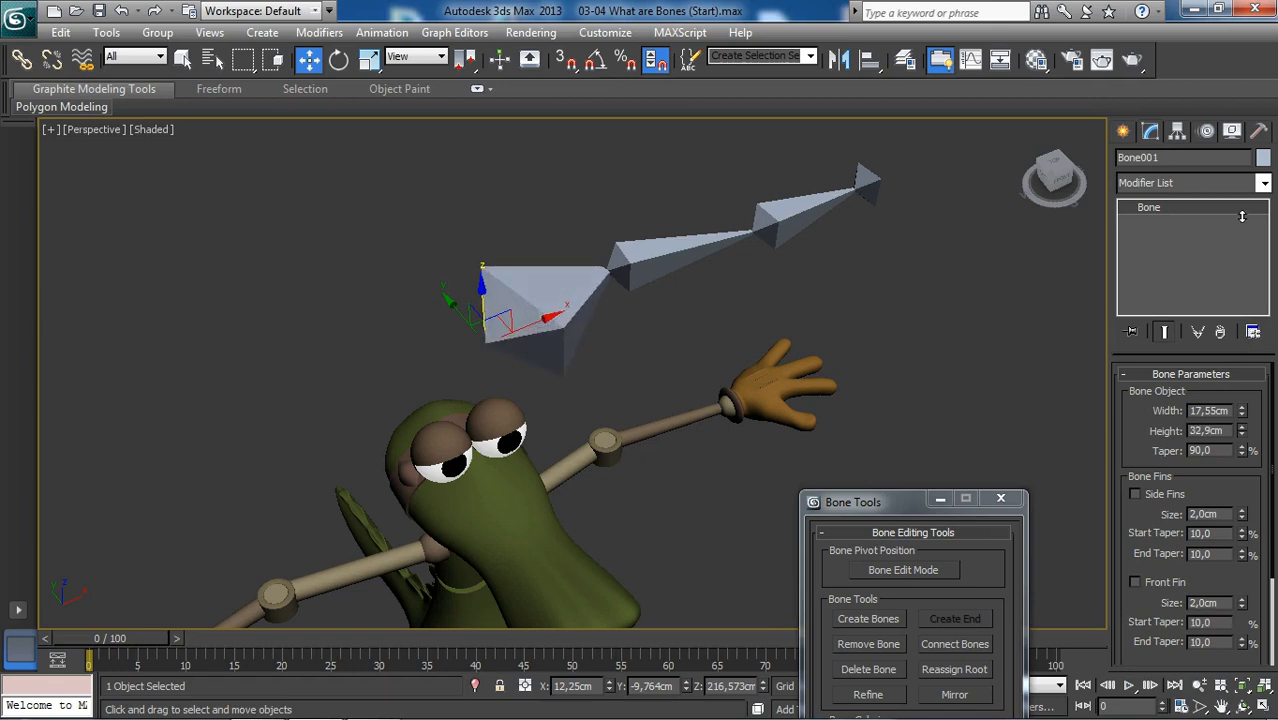
pyautogui.keyDown('alt'); pyautogui.moveTo(880, 300); pyautogui.dragTo(836, 316, button='middle'); pyautogui.keyUp('alt')
pyautogui.moveTo(1243, 414); pyautogui.dragTo(1219, 340)
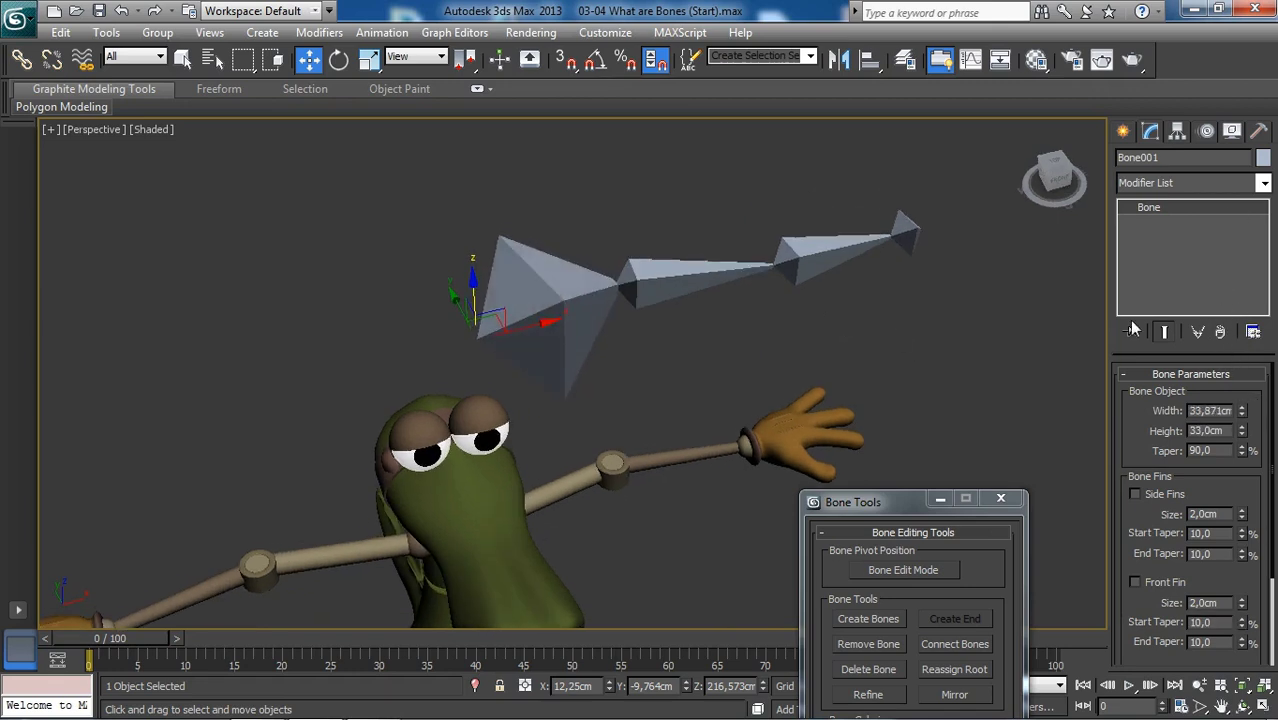
pyautogui.keyDown('alt'); pyautogui.moveTo(785, 277); pyautogui.dragTo(704, 349, button='middle'); pyautogui.keyUp('alt')
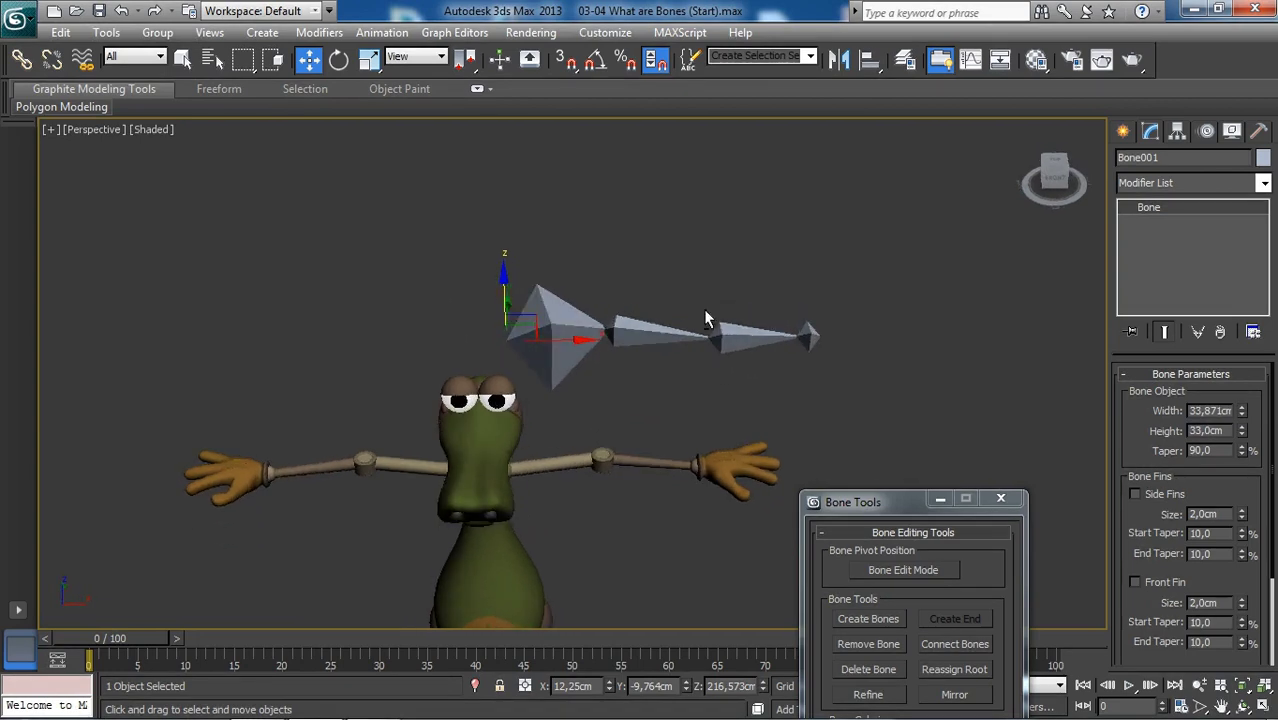
pyautogui.hotkey('ctrl', 'z')
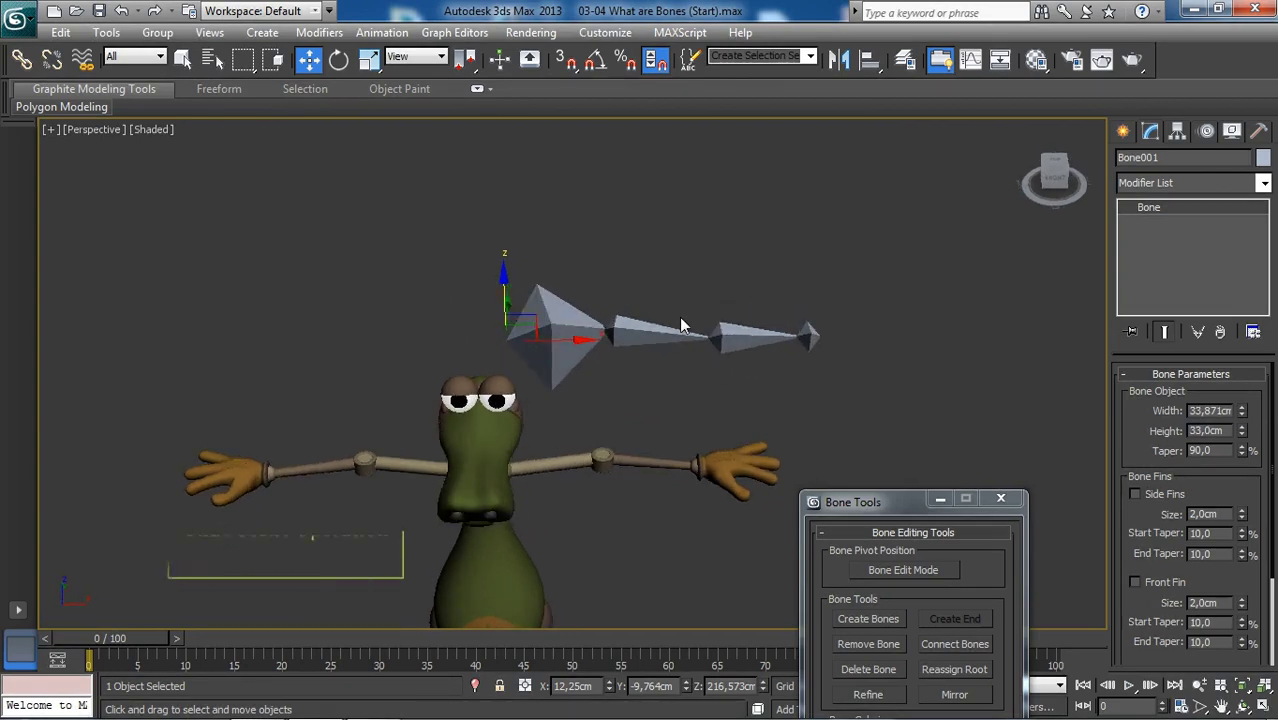
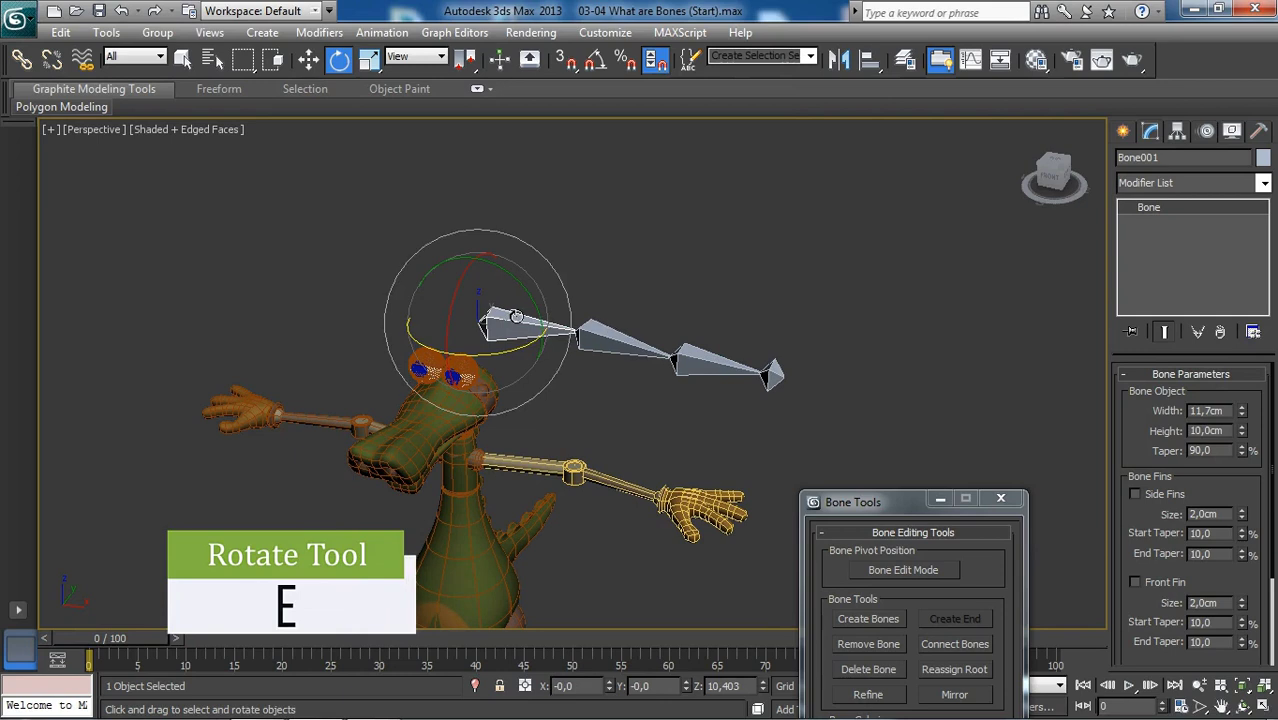
# Step: Try rotating the upper arm, forearm and hand bones one by one to test how the child bones follow
pyautogui.moveTo(511, 317)
pyautogui.mouseDown()
pyautogui.moveTo(503, 307)
pyautogui.moveTo(481, 327)
pyautogui.moveTo(430, 306)
pyautogui.moveTo(467, 312)
pyautogui.moveTo(472, 338)
pyautogui.mouseUp()
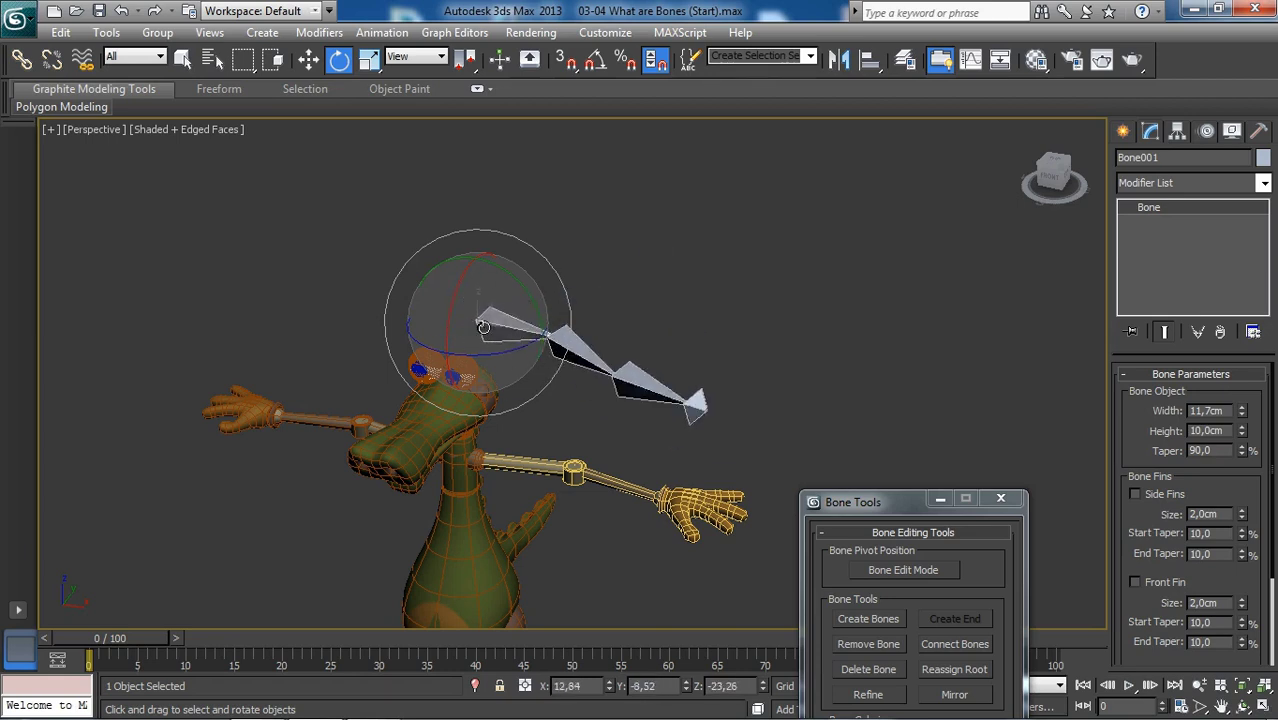
pyautogui.click(594, 355)
pyautogui.scroll(3, 594, 355)
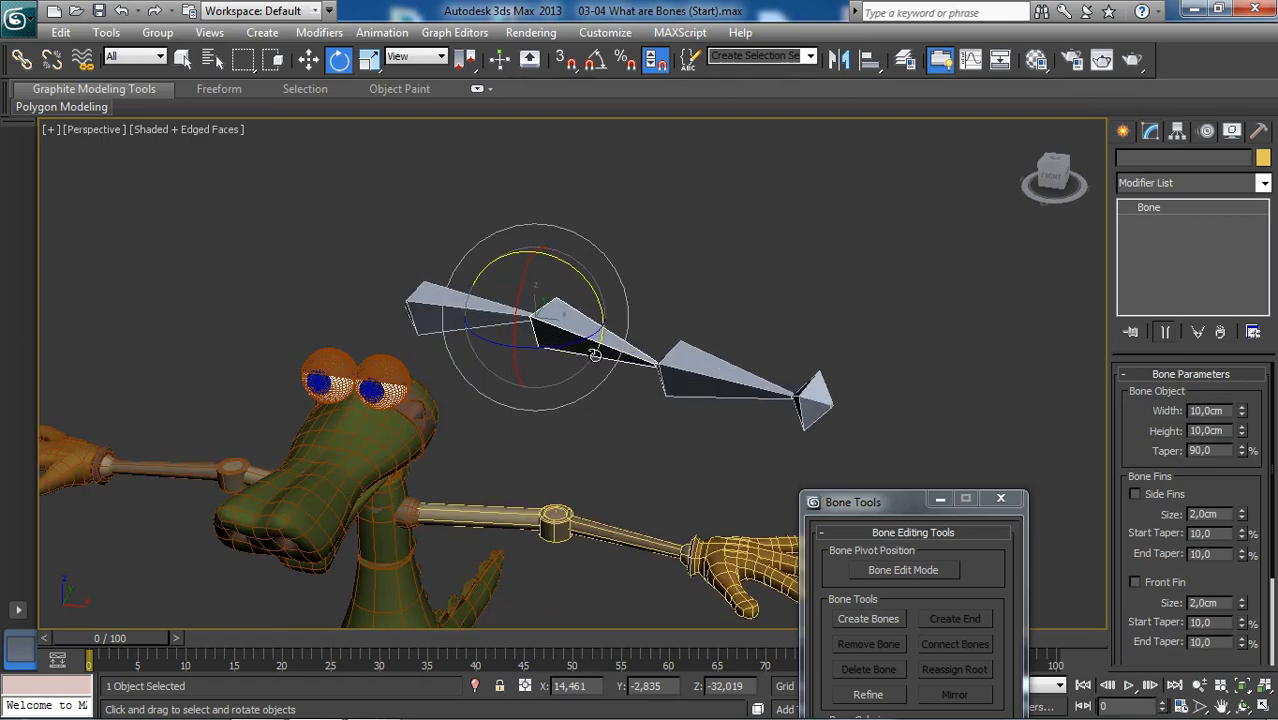
pyautogui.moveTo(595, 355); pyautogui.dragTo(570, 350, button='middle')
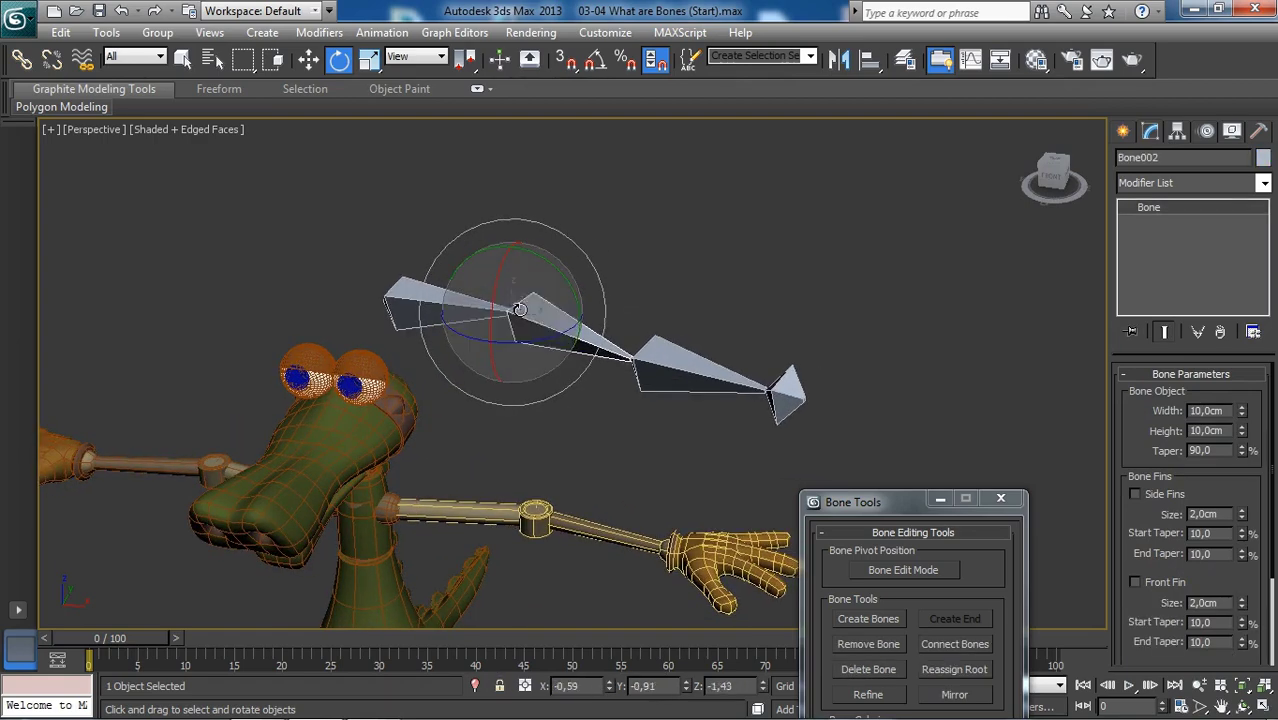
pyautogui.moveTo(547, 309); pyautogui.dragTo(517, 328)
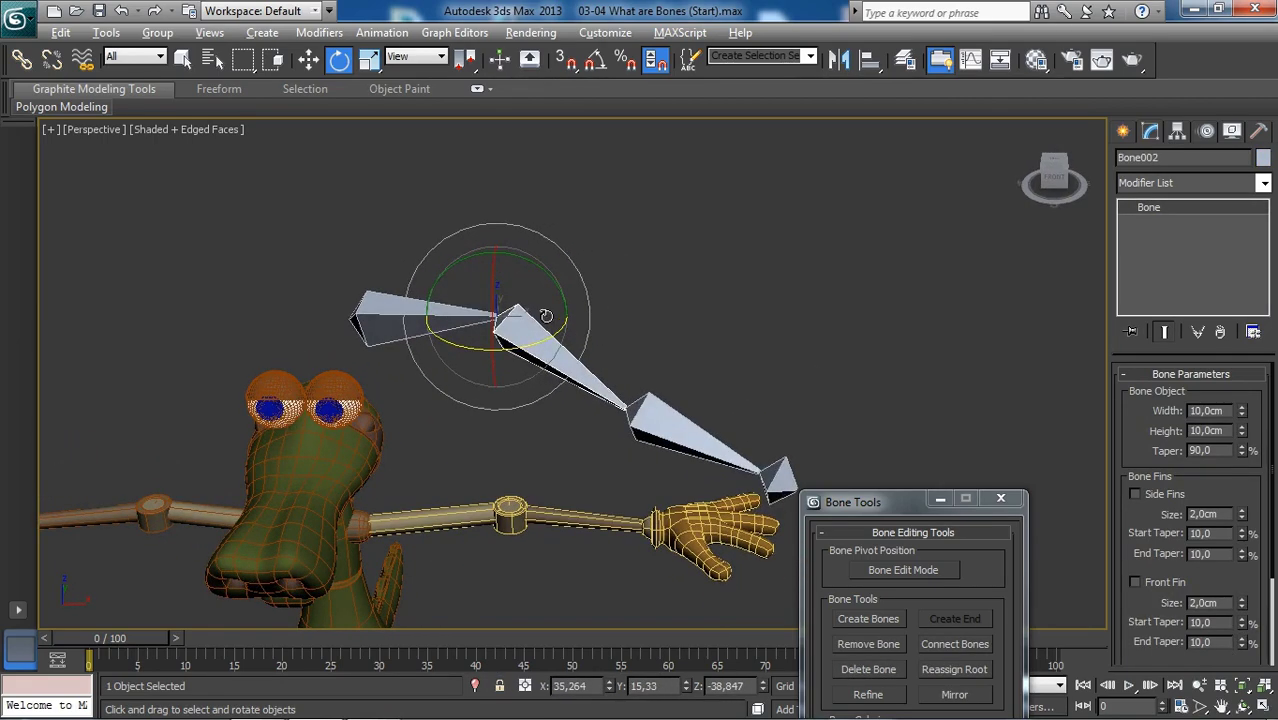
pyautogui.moveTo(530, 312)
pyautogui.mouseDown()
pyautogui.moveTo(519, 302)
pyautogui.moveTo(541, 261)
pyautogui.moveTo(515, 295)
pyautogui.mouseUp()
pyautogui.click(652, 403)
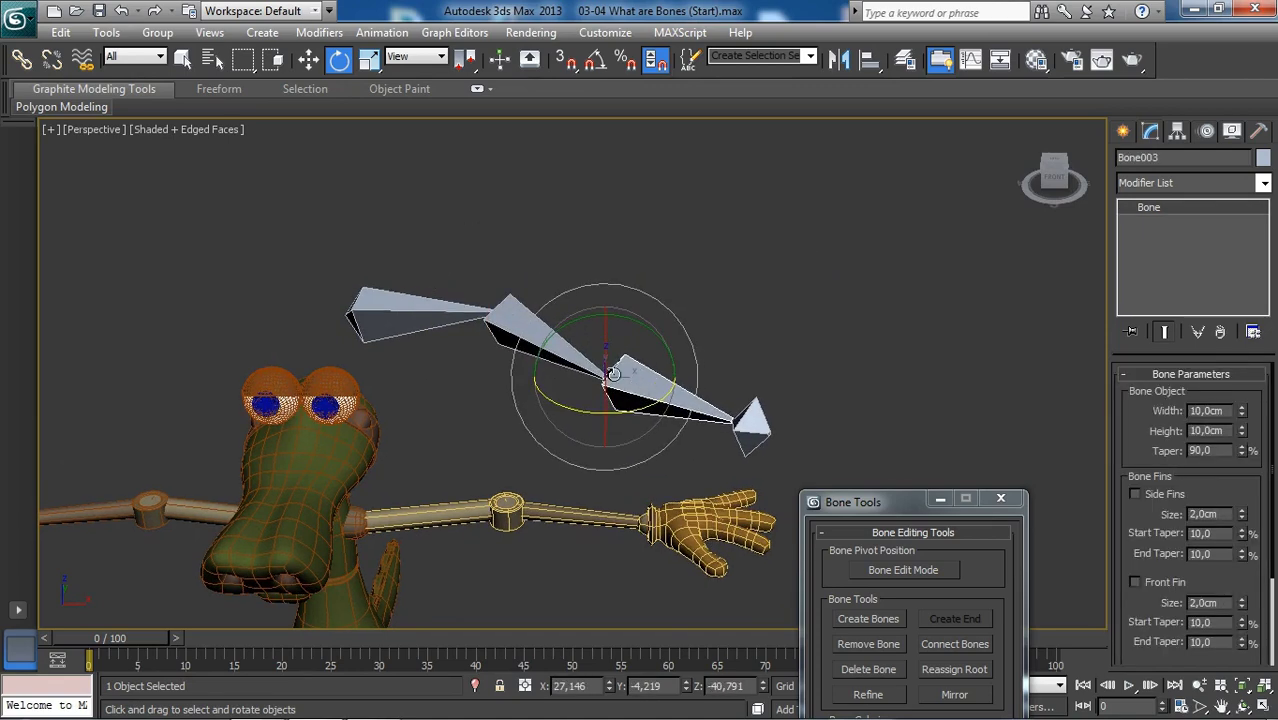
pyautogui.moveTo(573, 396); pyautogui.dragTo(600, 396)
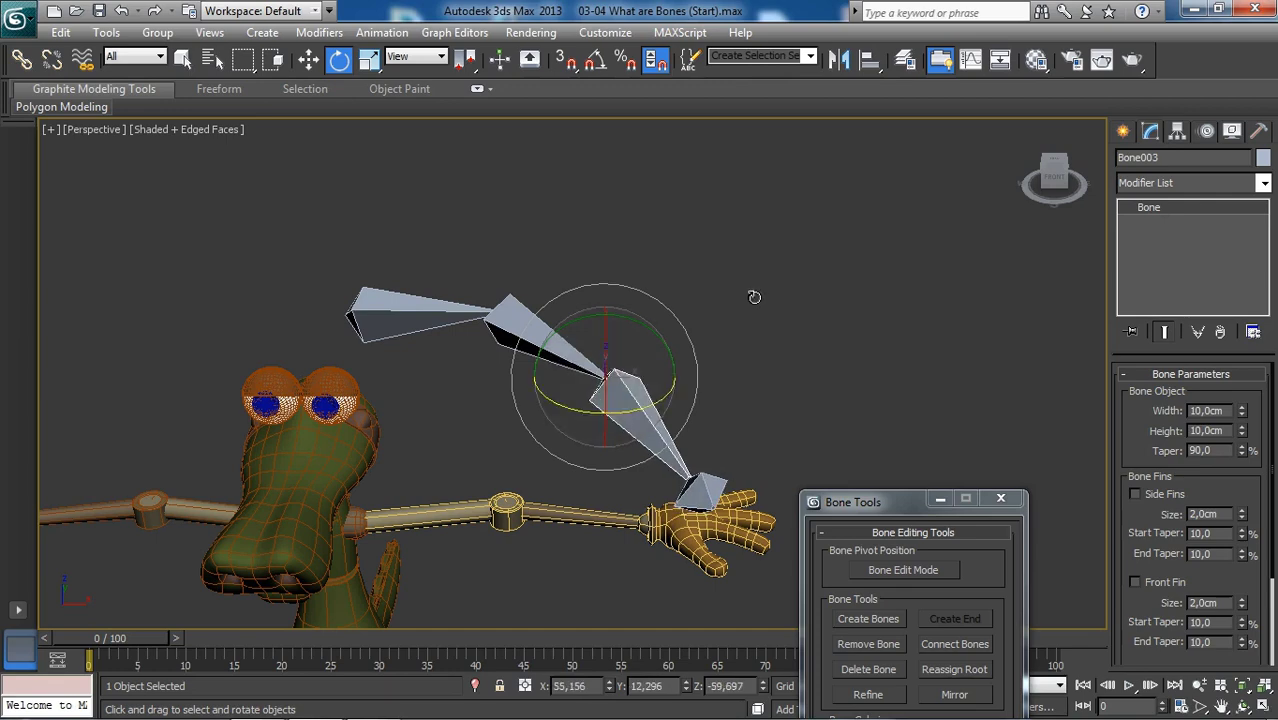
# Step: Undo the trial rotations of the three arm bones
pyautogui.click(753, 297)
pyautogui.hotkey('ctrl', 'z')
pyautogui.hotkey('ctrl', 'z')
pyautogui.hotkey('ctrl', 'z')
pyautogui.hotkey('ctrl', 'z')
pyautogui.hotkey('ctrl', 'z')
pyautogui.hotkey('ctrl', 'z')
pyautogui.hotkey('ctrl', 'z')
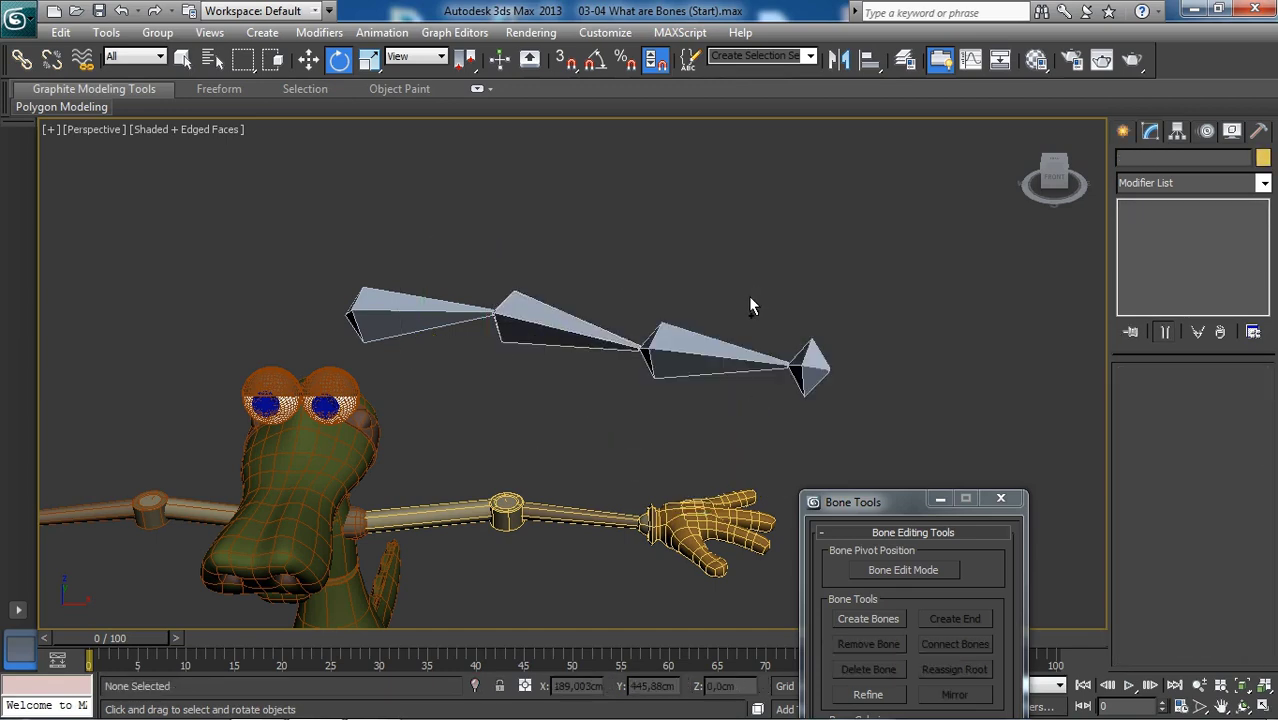
pyautogui.keyDown('alt'); pyautogui.moveTo(678, 283); pyautogui.dragTo(671, 336, button='middle'); pyautogui.keyUp('alt')
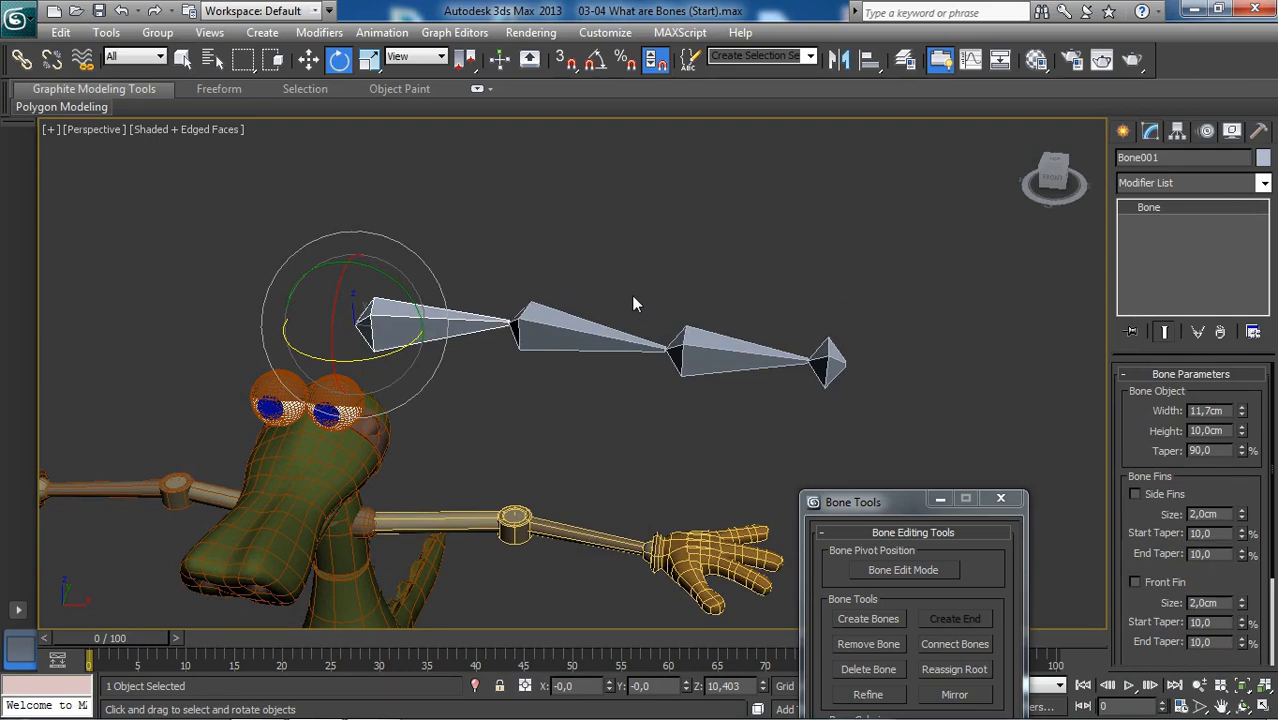
# Step: Try rotating the upper arm bone and the forearm bone once more, undoing each rotation and clearing the selection
pyautogui.hotkey('shift', 'z')
pyautogui.hotkey('shift', 'z')
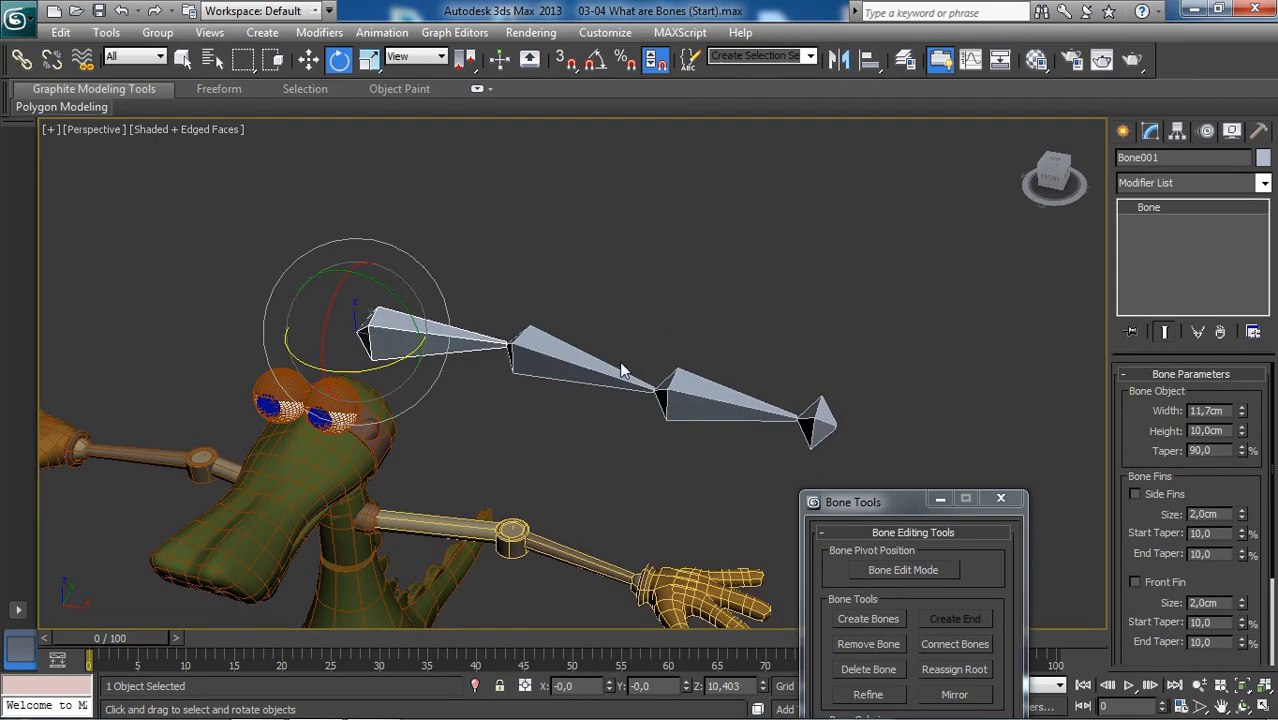
pyautogui.click(570, 349)
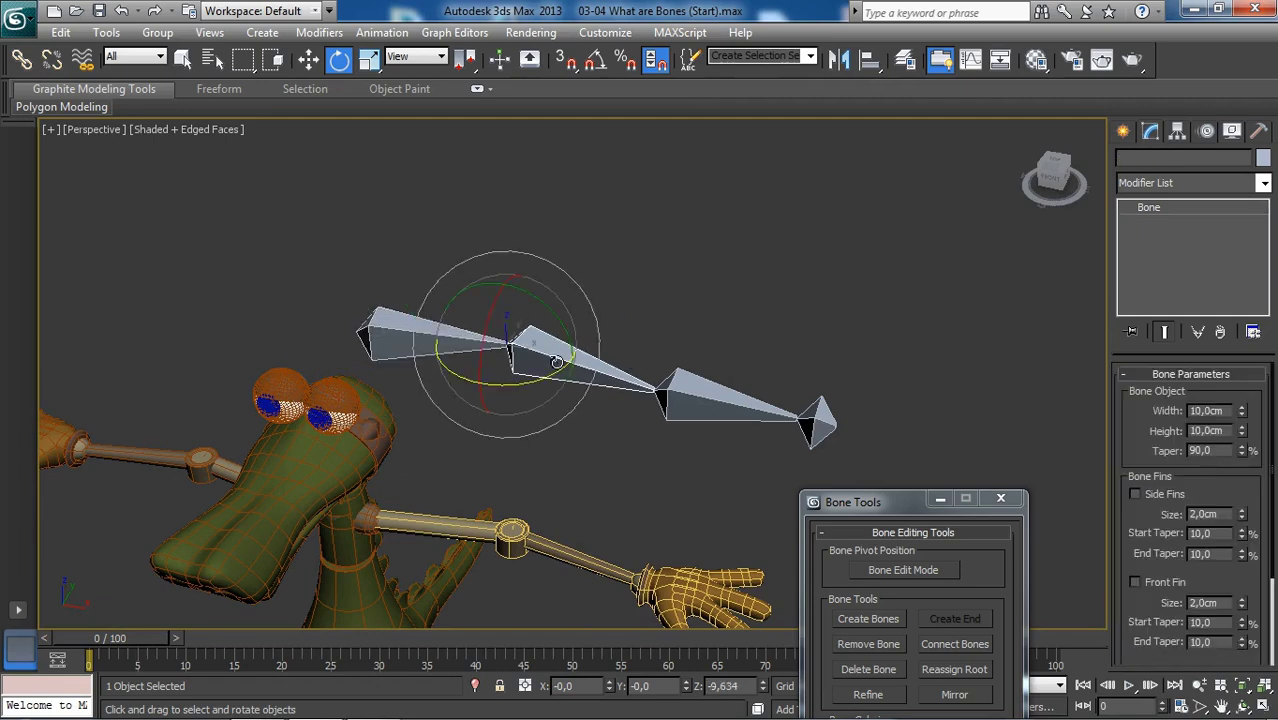
pyautogui.click(382, 340)
pyautogui.moveTo(384, 325)
pyautogui.mouseDown()
pyautogui.moveTo(353, 307)
pyautogui.moveTo(368, 316)
pyautogui.mouseUp()
pyautogui.hotkey('ctrl', 'z')
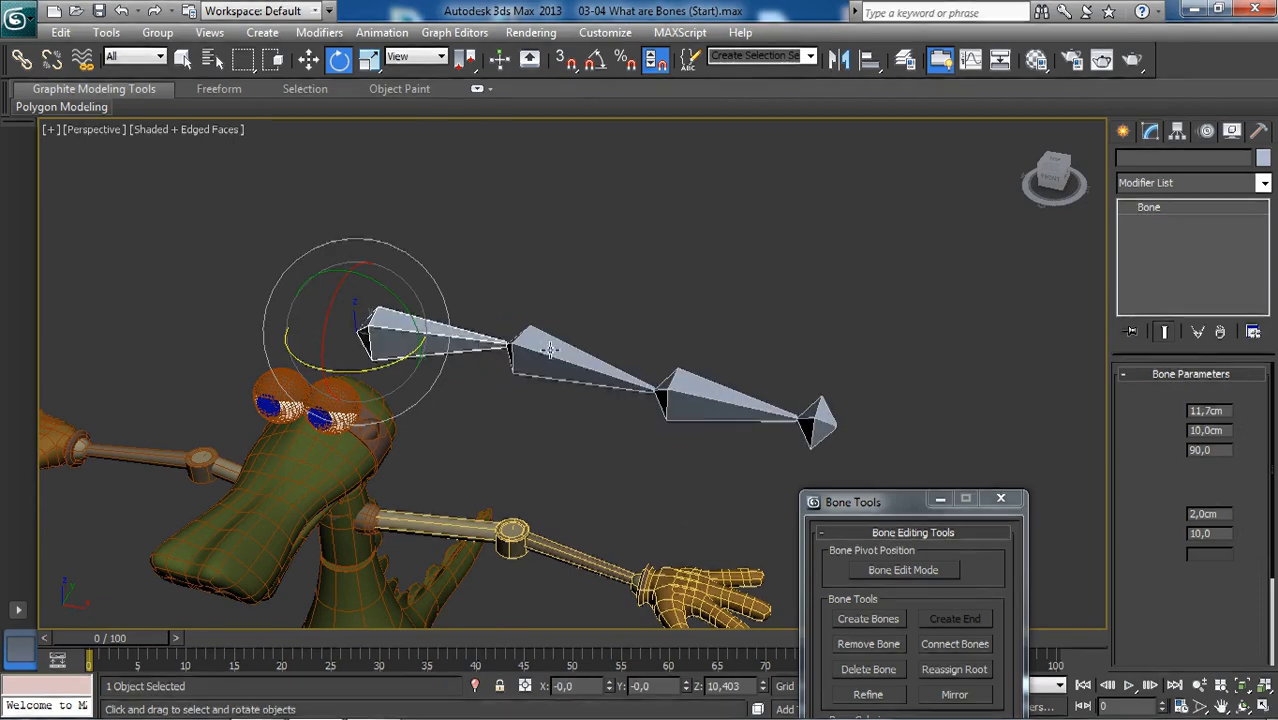
pyautogui.click(523, 349)
pyautogui.moveTo(515, 350); pyautogui.dragTo(579, 321)
pyautogui.hotkey('ctrl', 'z')
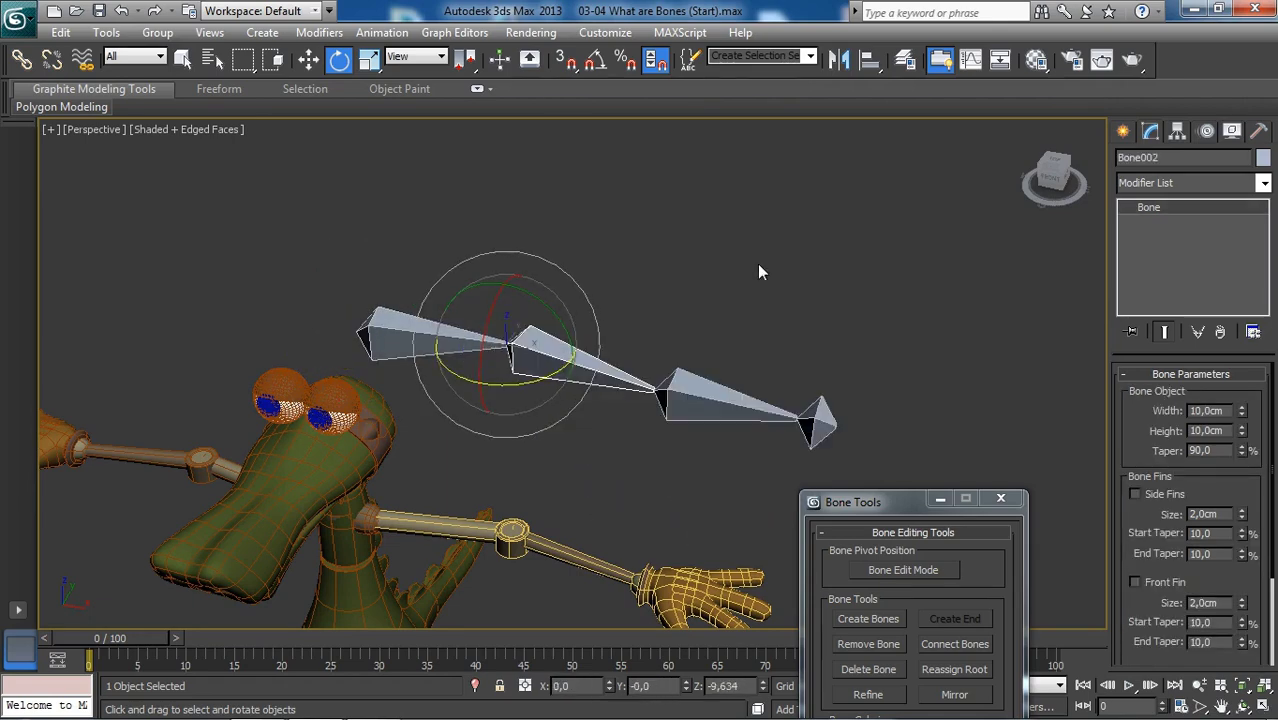
pyautogui.keyDown('alt'); pyautogui.moveTo(717, 309); pyautogui.dragTo(605, 262, button='middle'); pyautogui.keyUp('alt')
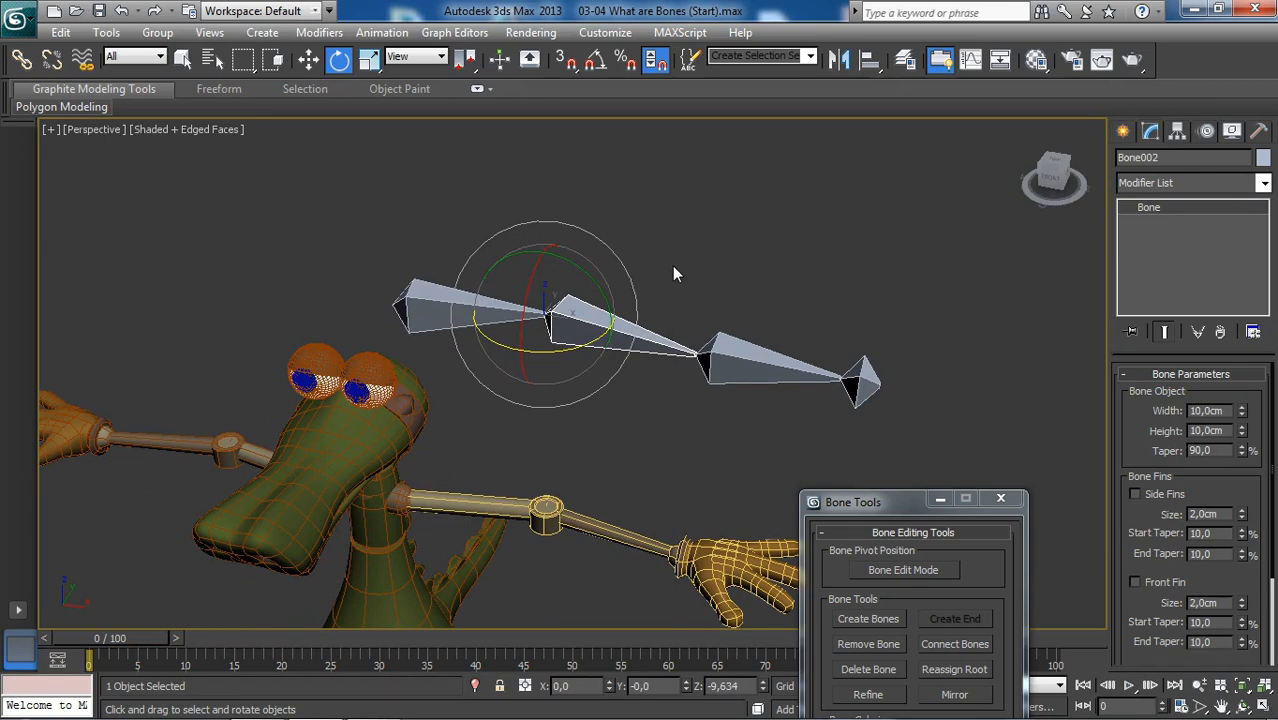
pyautogui.click(527, 242)
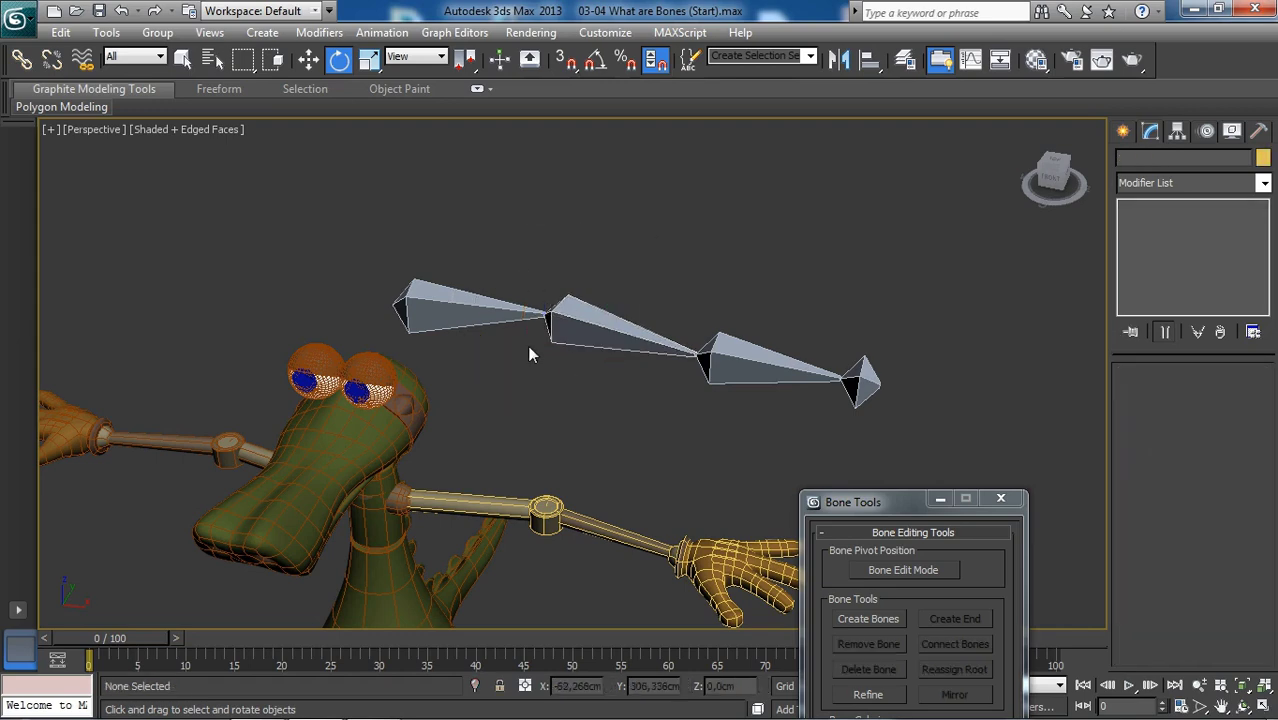
# Step: Lower the whole bone chain vertically by its root bone into the left arm, to a Z position of about 146 cm
pyautogui.moveTo(495, 365); pyautogui.dragTo(490, 346, button='middle')
pyautogui.moveTo(480, 290); pyautogui.dragTo(451, 280, button='middle')
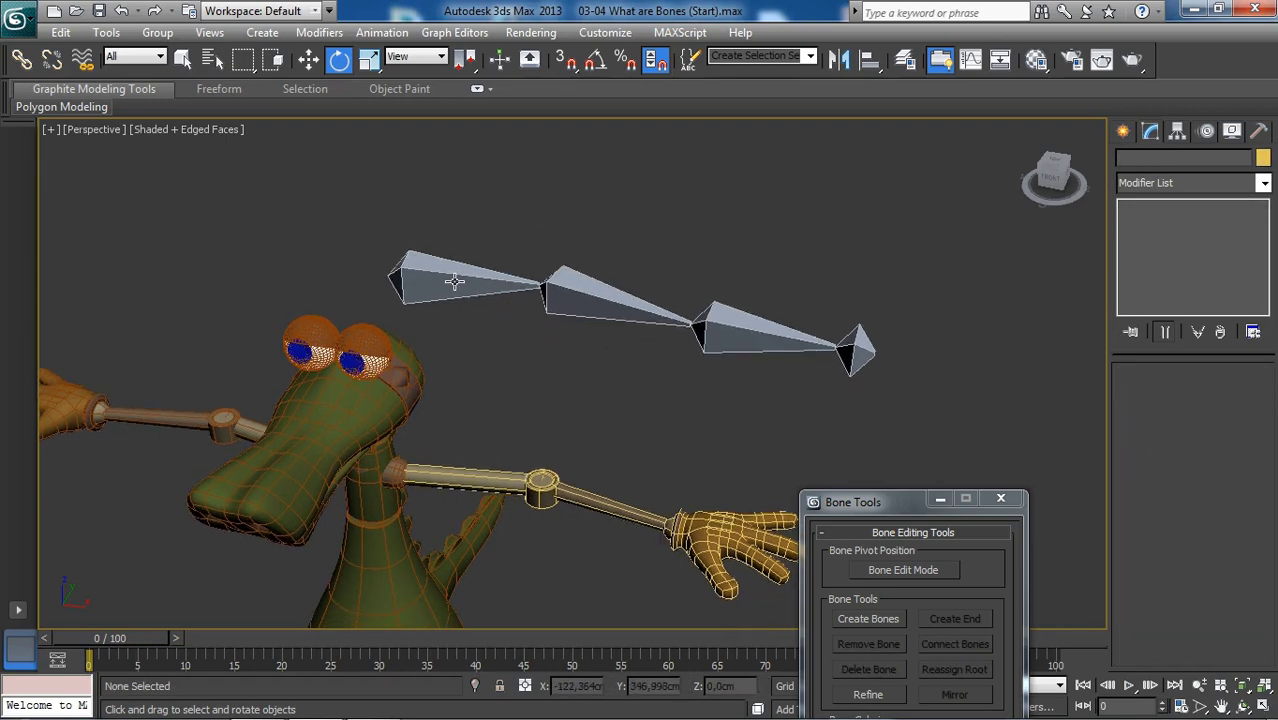
pyautogui.click(452, 282)
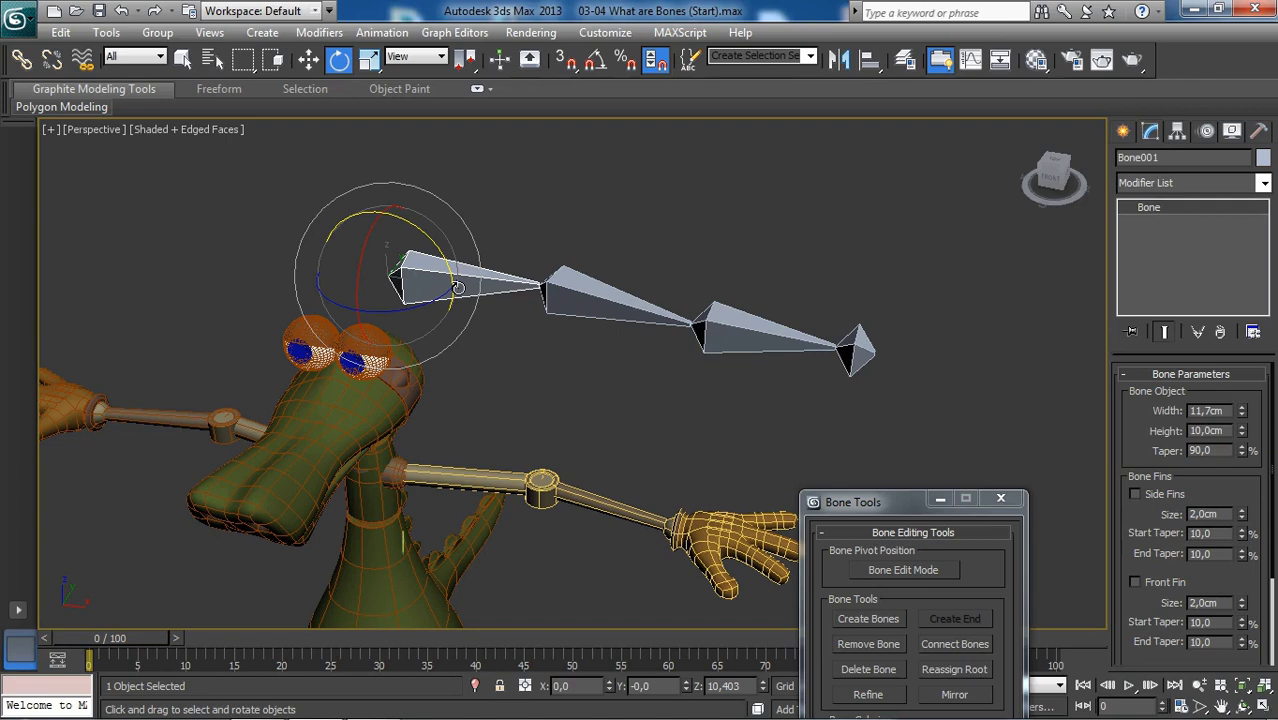
pyautogui.press('w')
pyautogui.moveTo(521, 318); pyautogui.dragTo(514, 280, button='middle')
pyautogui.moveTo(399, 205); pyautogui.dragTo(401, 353)
pyautogui.scroll(3, 416, 306)
pyautogui.moveTo(401, 353); pyautogui.dragTo(390, 292, button='middle')
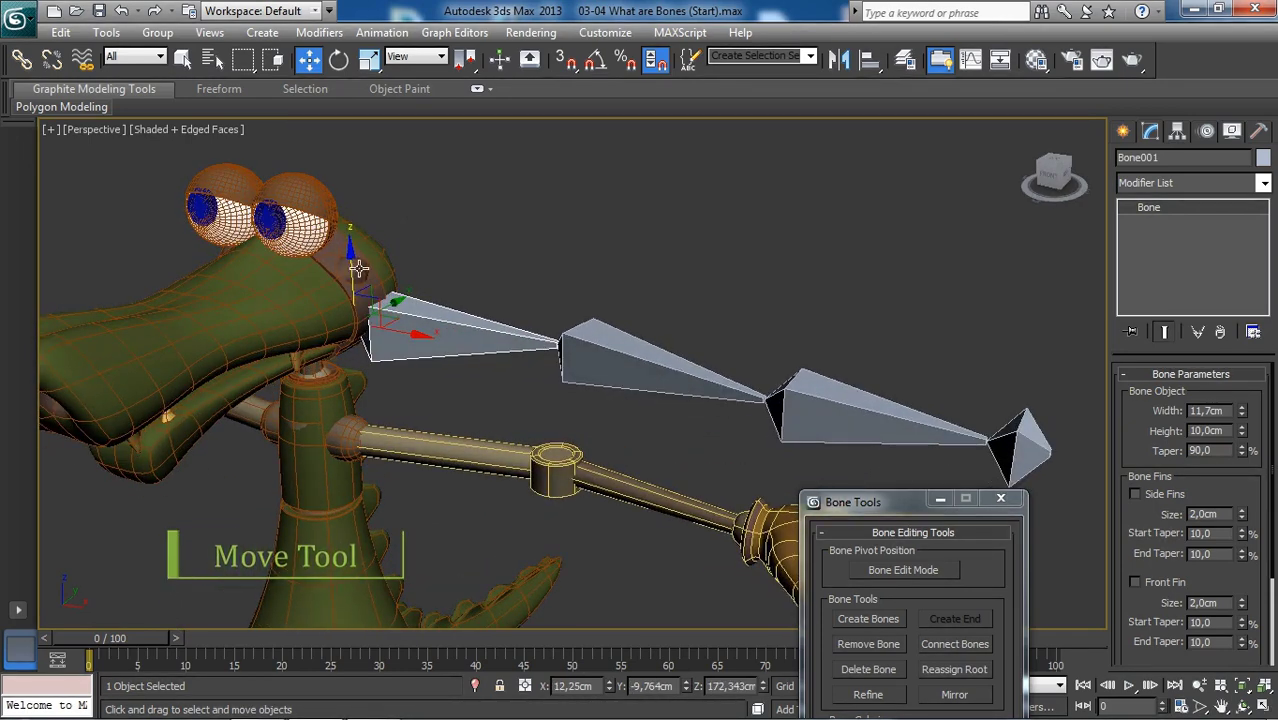
pyautogui.scroll(4, 359, 269)
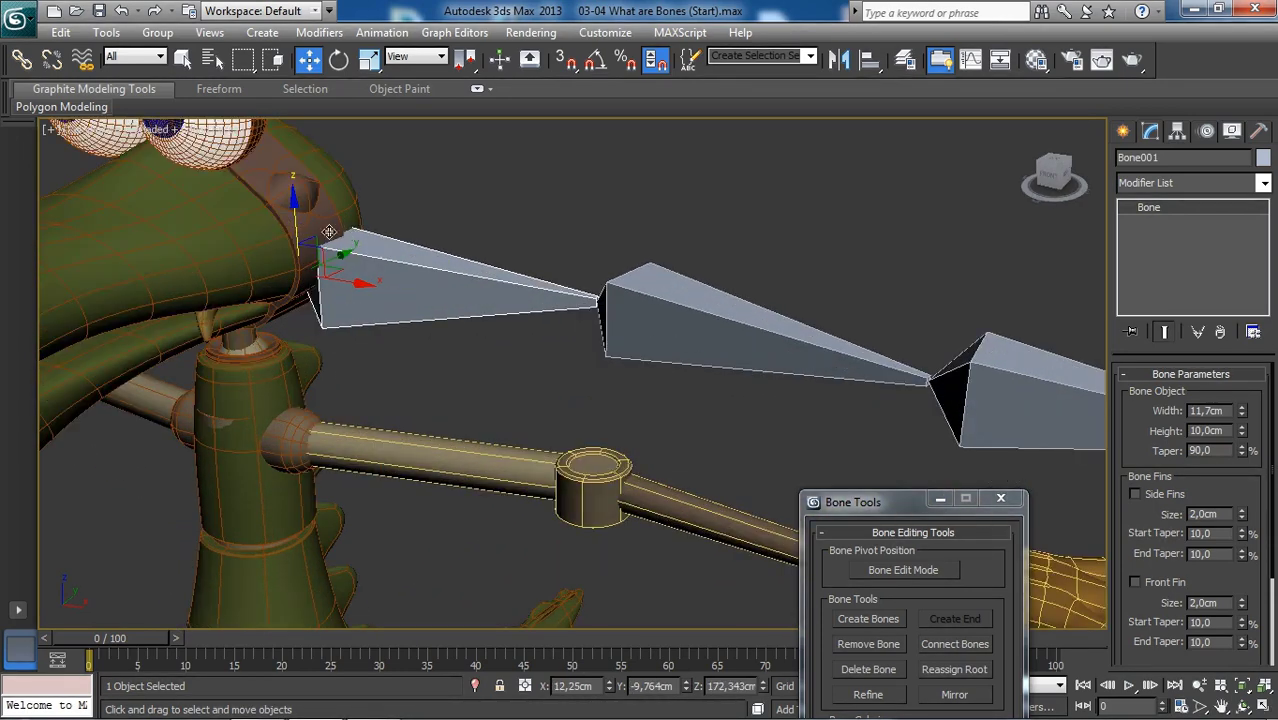
pyautogui.moveTo(298, 220); pyautogui.dragTo(304, 330)
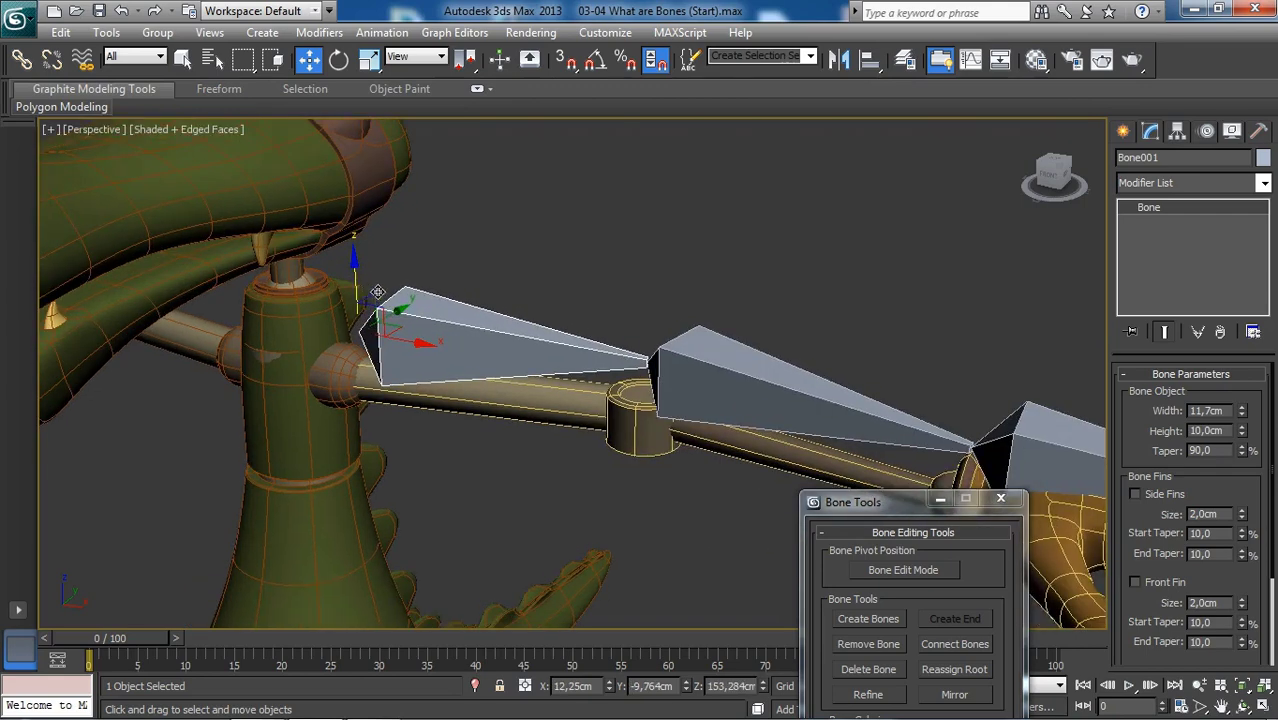
pyautogui.moveTo(378, 292); pyautogui.dragTo(369, 323)
# Step: Check the bone chain's placement inside the left arm from the perspective and front views
pyautogui.moveTo(369, 323)
pyautogui.keyDown('alt'); pyautogui.mouseDown(button='middle')
pyautogui.moveTo(388, 366)
pyautogui.moveTo(403, 335)
pyautogui.moveTo(448, 323)
pyautogui.moveTo(398, 330)
pyautogui.moveTo(461, 340)
pyautogui.moveTo(499, 322)
pyautogui.moveTo(528, 385)
pyautogui.moveTo(434, 350)
pyautogui.moveTo(531, 386)
pyautogui.moveTo(489, 400)
pyautogui.moveTo(496, 307)
pyautogui.moveTo(536, 262)
pyautogui.moveTo(542, 194)
pyautogui.moveTo(607, 400)
pyautogui.moveTo(602, 448)
pyautogui.moveTo(591, 439)
pyautogui.moveTo(599, 391)
pyautogui.moveTo(600, 420)
pyautogui.moveTo(622, 434)
pyautogui.mouseUp(button='middle'); pyautogui.keyUp('alt')
pyautogui.press('F3')
pyautogui.press('F3')
pyautogui.keyDown('alt'); pyautogui.moveTo(590, 354); pyautogui.dragTo(620, 330, button='middle'); pyautogui.keyUp('alt')
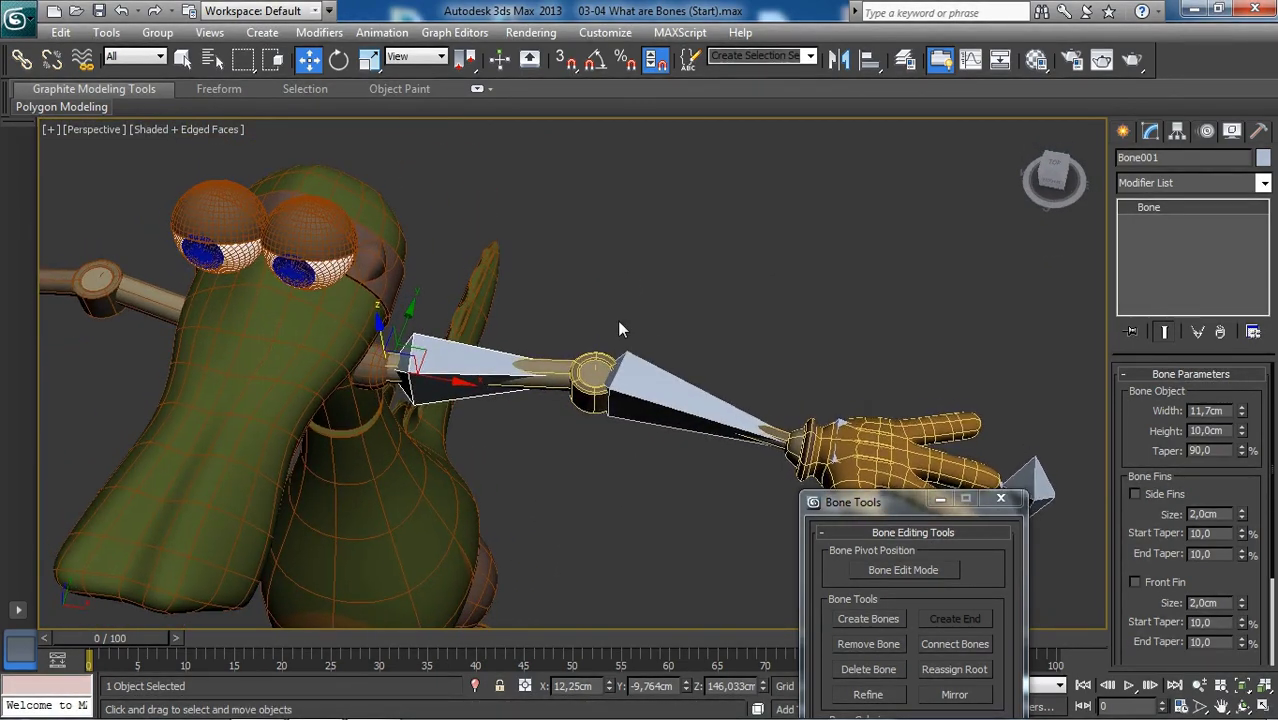
pyautogui.hotkey('alt', 'w')
pyautogui.moveTo(905, 258); pyautogui.dragTo(982, 311, button='middle')
pyautogui.scroll(6, 938, 262)
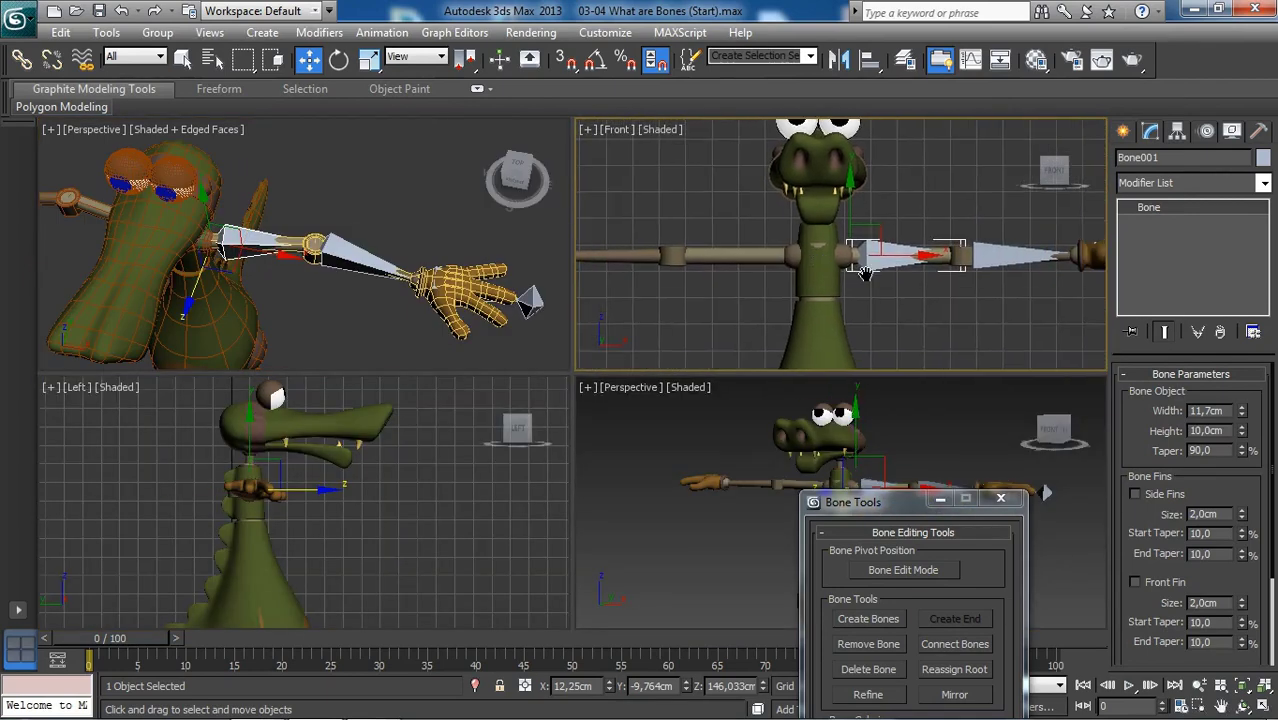
pyautogui.moveTo(367, 262); pyautogui.dragTo(470, 297, button='middle')
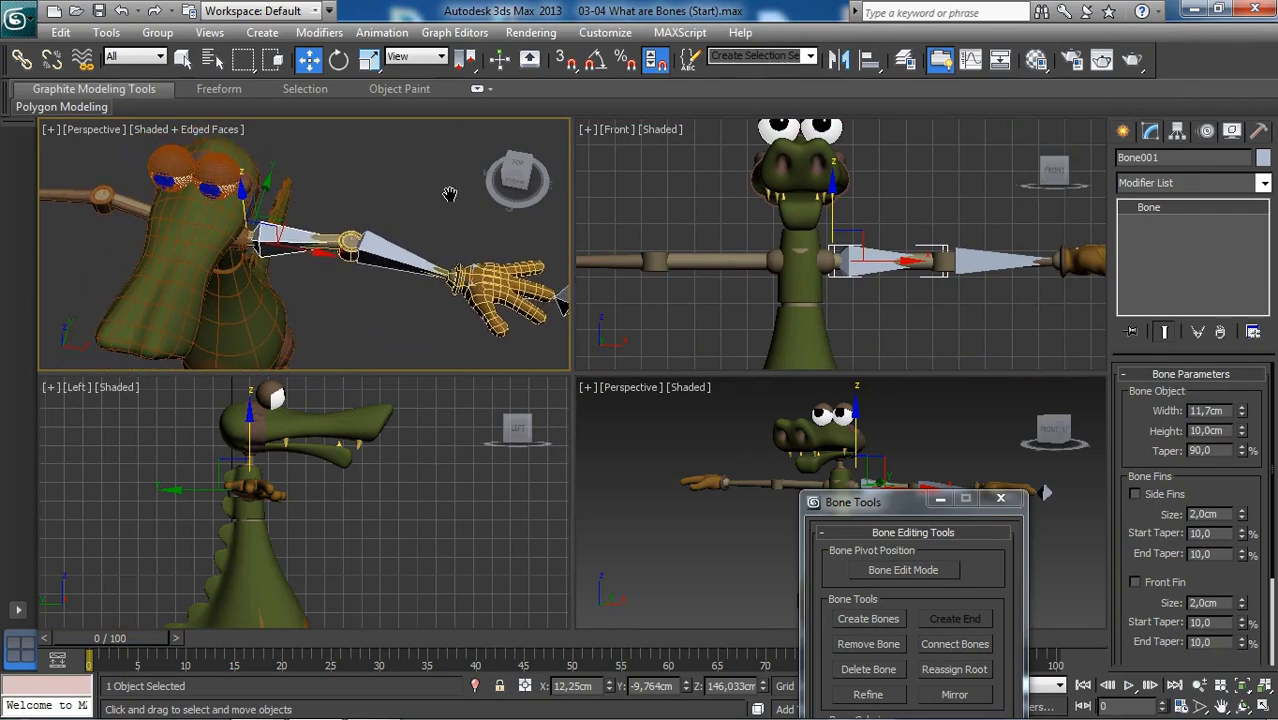
pyautogui.moveTo(450, 193); pyautogui.dragTo(439, 183, button='middle')
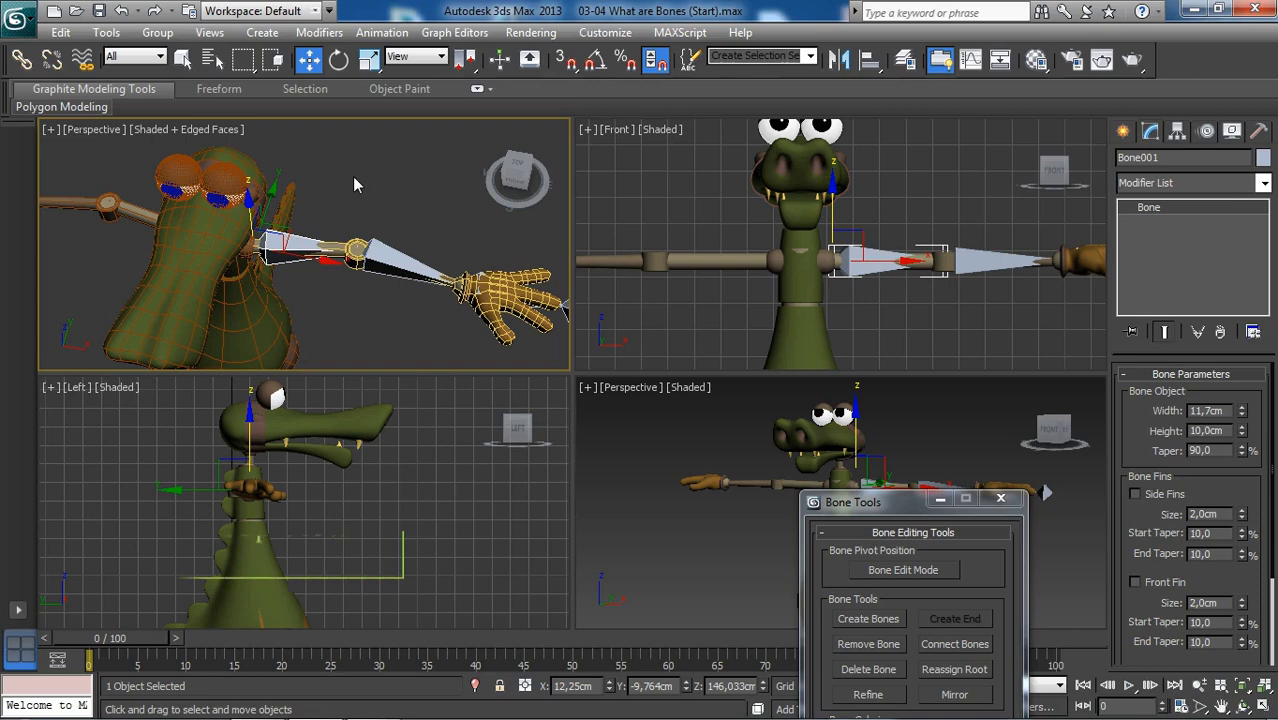
# Step: Switch the edged-faces perspective viewport to the Top view and check the chain against the arm in wireframe
pyautogui.press('t')
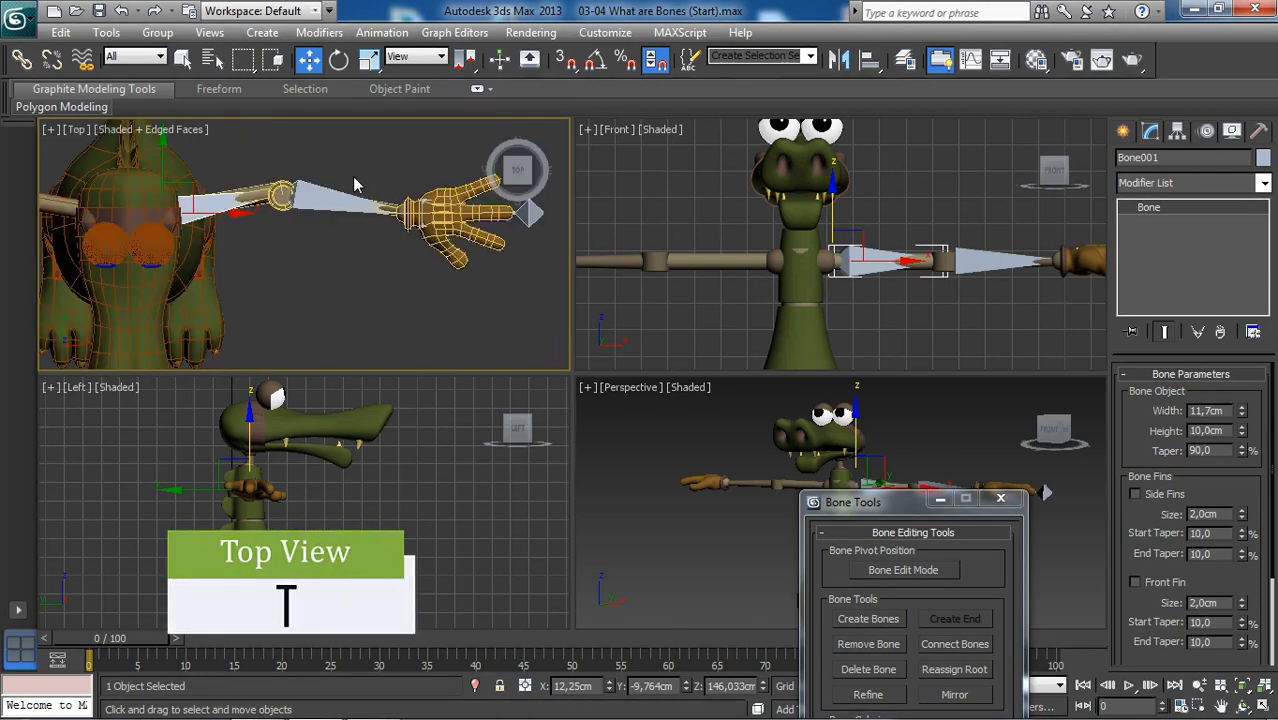
pyautogui.moveTo(353, 178); pyautogui.dragTo(379, 217, button='middle')
pyautogui.scroll(-2, 393, 243)
pyautogui.hotkey('alt', 'w')
pyautogui.moveTo(590, 328); pyautogui.dragTo(565, 320, button='middle')
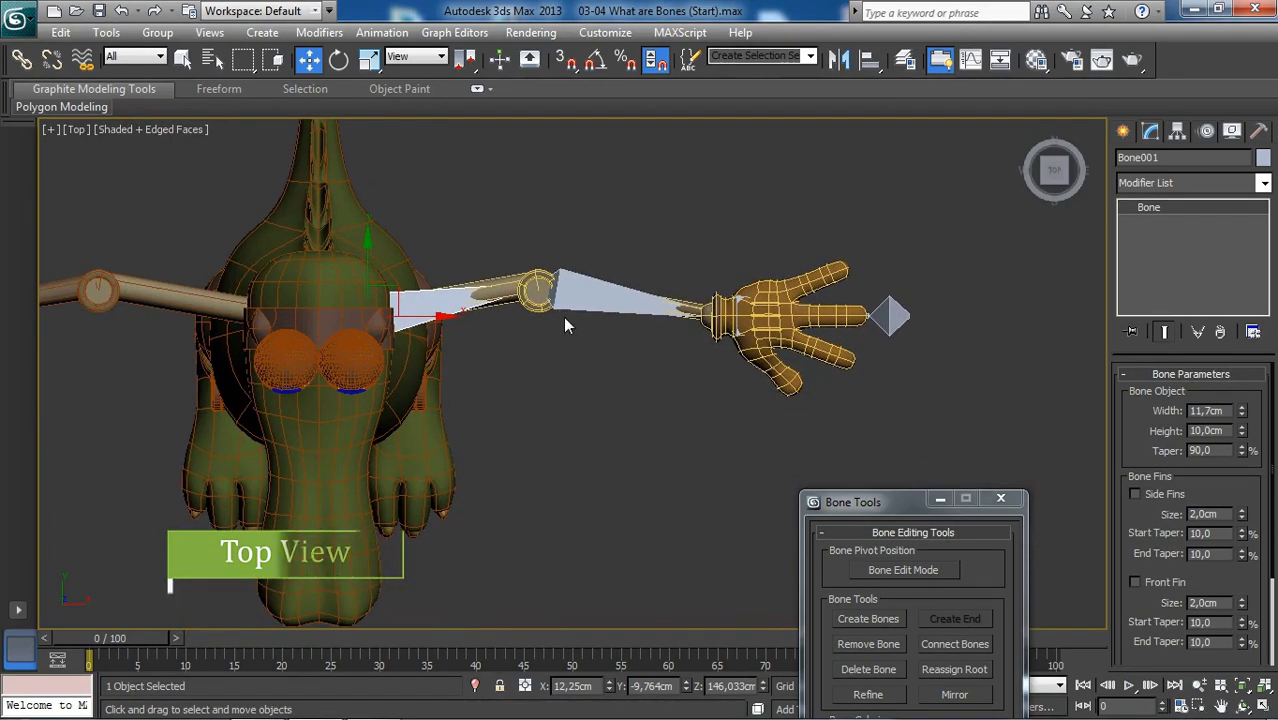
pyautogui.press('F3')
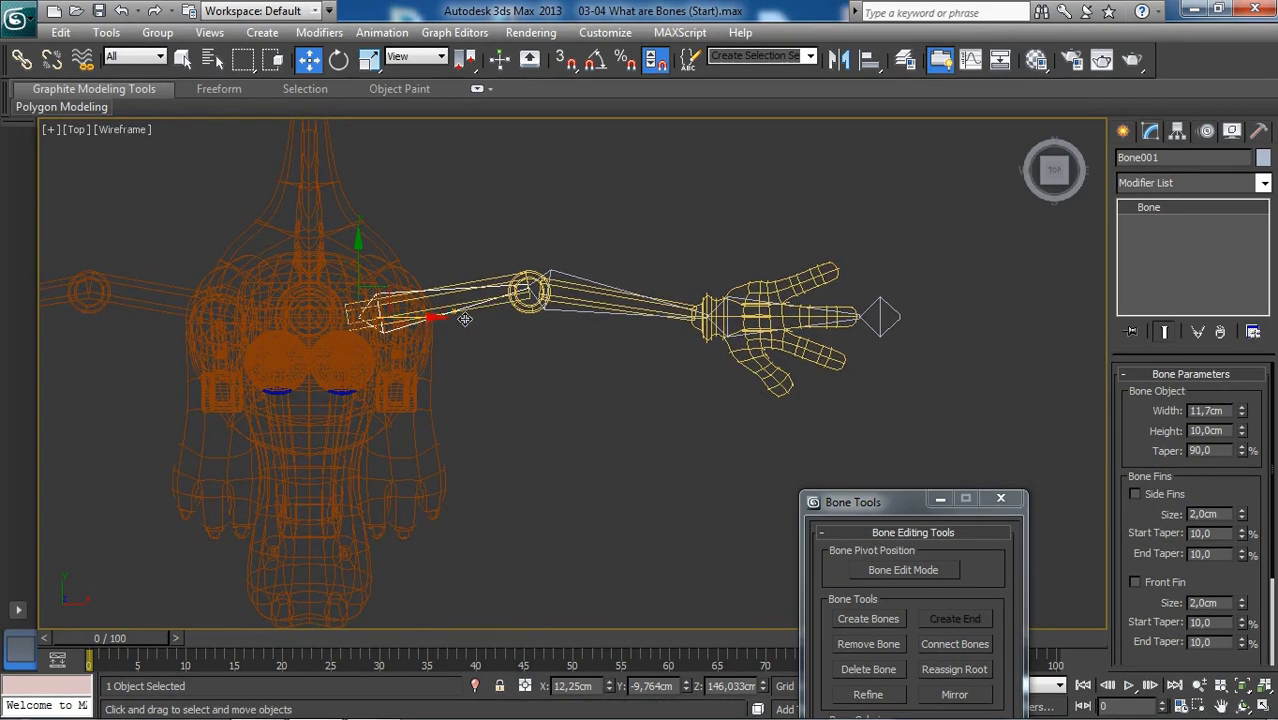
pyautogui.press('F3')
pyautogui.hotkey('alt', 'w')
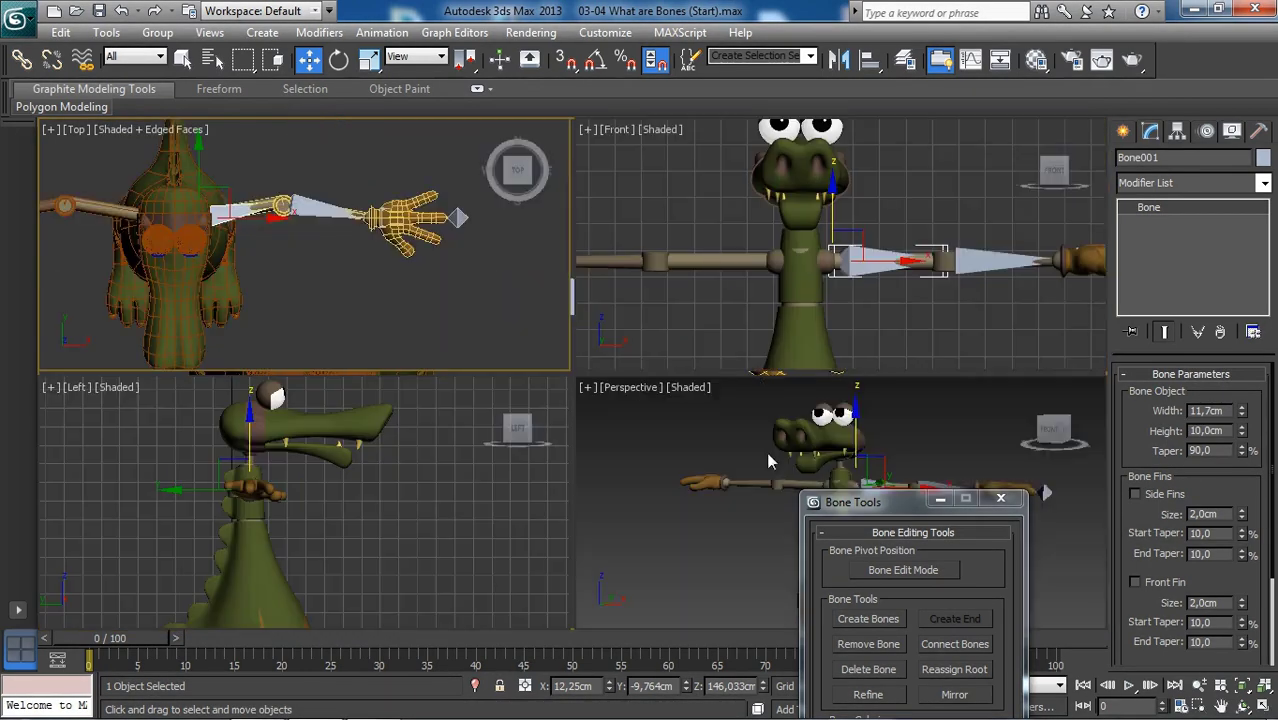
# Step: Rename the upper arm bone in the shaded perspective view as UpperArm_Bone
pyautogui.moveTo(766, 454); pyautogui.dragTo(746, 438, button='middle')
pyautogui.hotkey('alt', 'w')
pyautogui.keyDown('alt'); pyautogui.moveTo(654, 388); pyautogui.dragTo(630, 437, button='middle'); pyautogui.keyUp('alt')
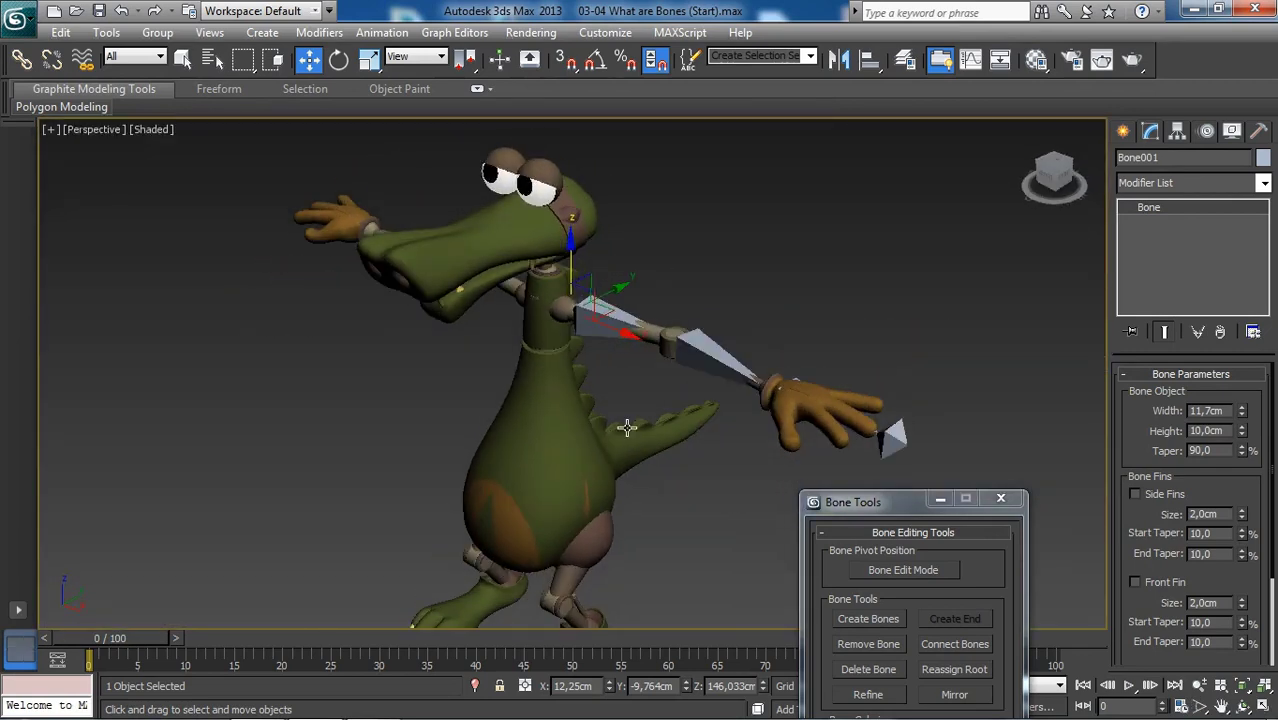
pyautogui.keyDown('alt'); pyautogui.moveTo(708, 329); pyautogui.dragTo(732, 303, button='middle'); pyautogui.keyUp('alt')
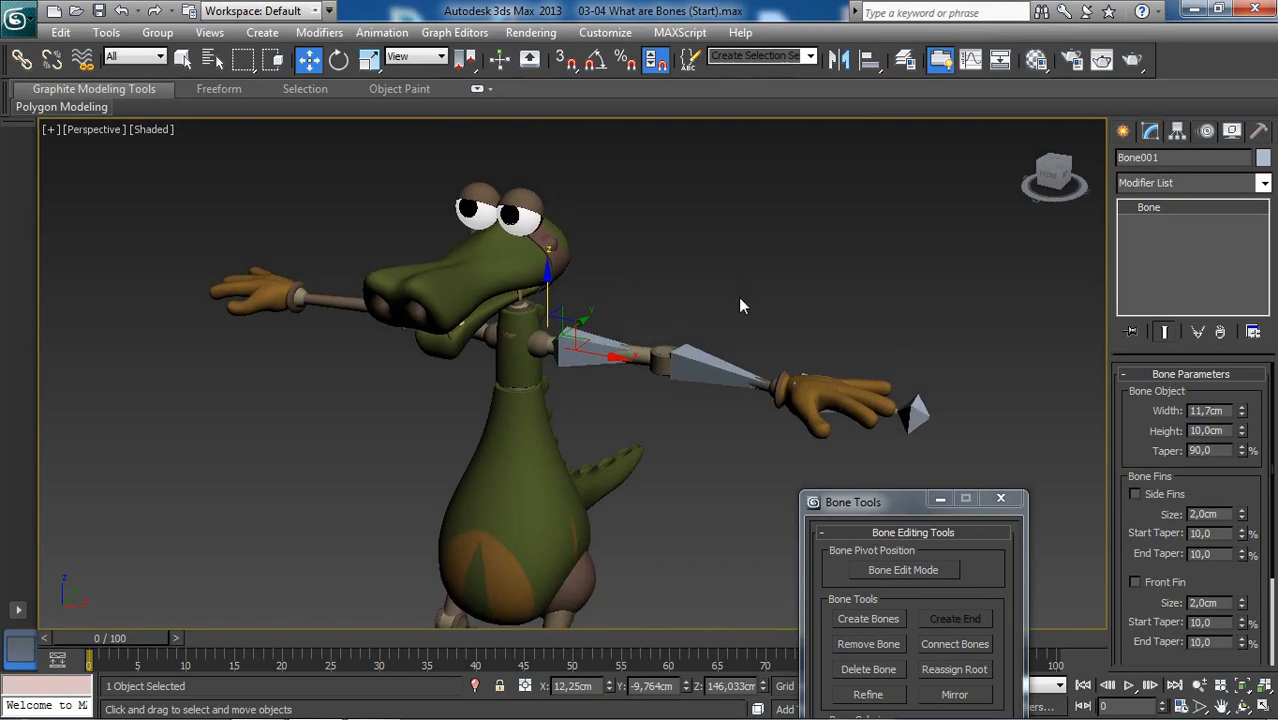
pyautogui.scroll(3, 739, 298)
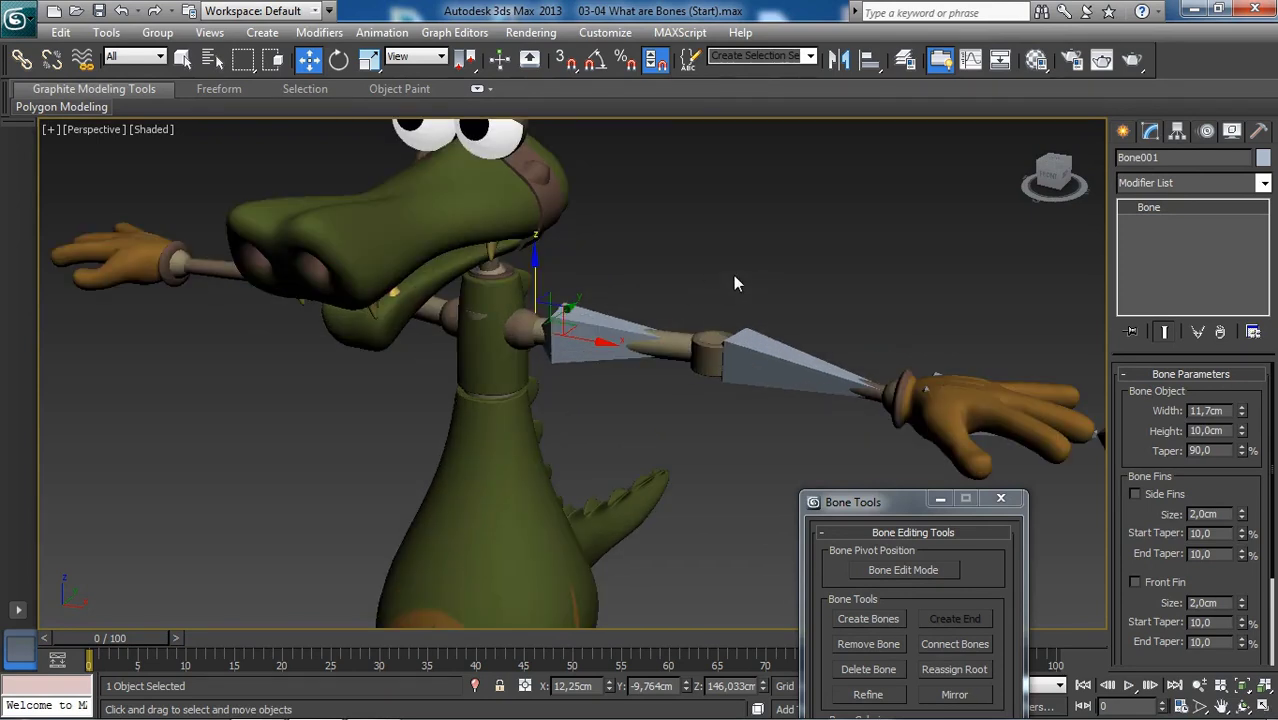
pyautogui.scroll(3, 733, 283)
pyautogui.click(697, 241)
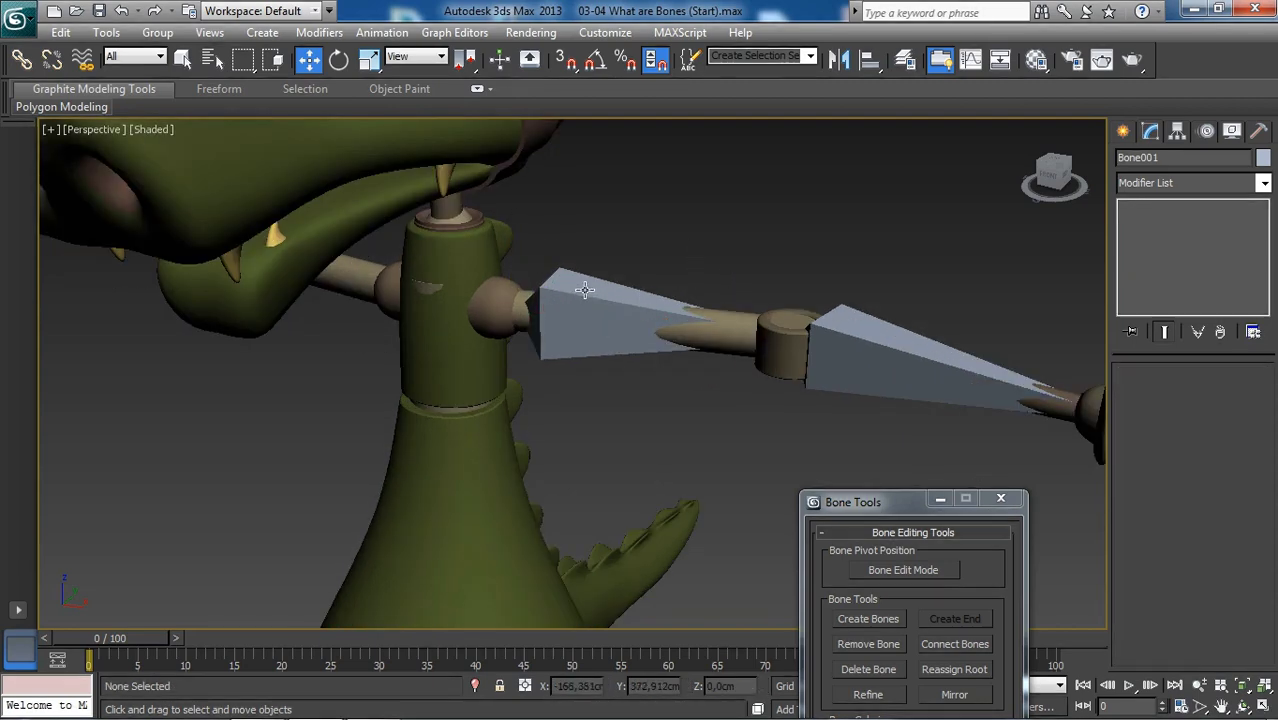
pyautogui.click(620, 290)
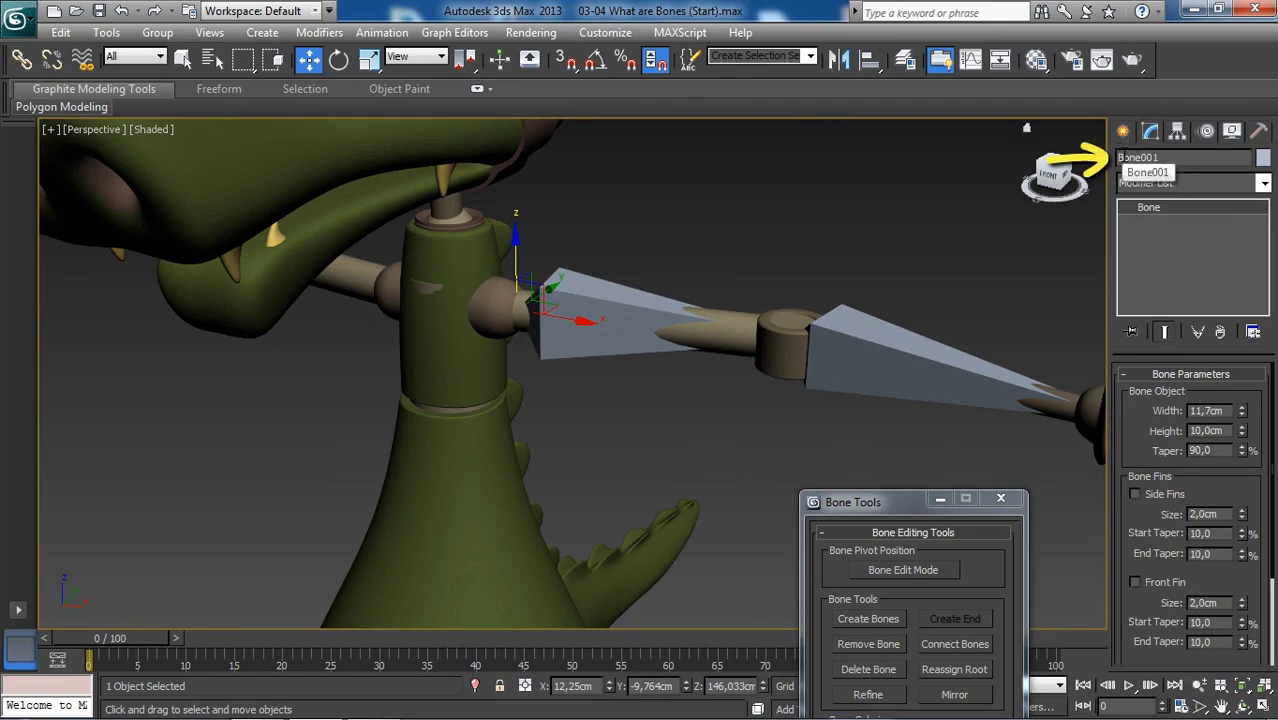
pyautogui.click(1122, 157)
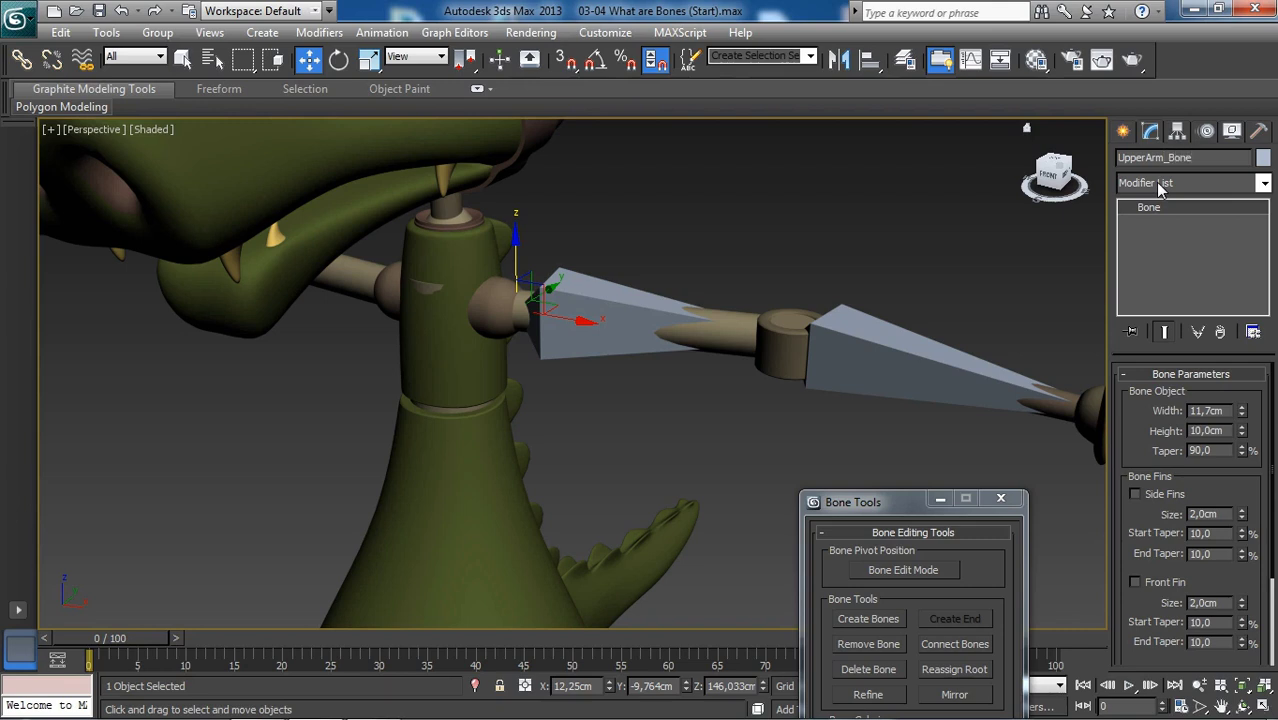
# Step: Rename the forearm bone as ForeArm_Bone
pyautogui.moveTo(843, 356)
pyautogui.mouseDown(button='middle')
pyautogui.moveTo(813, 342)
pyautogui.moveTo(859, 351)
pyautogui.moveTo(824, 355)
pyautogui.mouseUp(button='middle')
pyautogui.click(857, 351)
pyautogui.doubleClick(1188, 160)
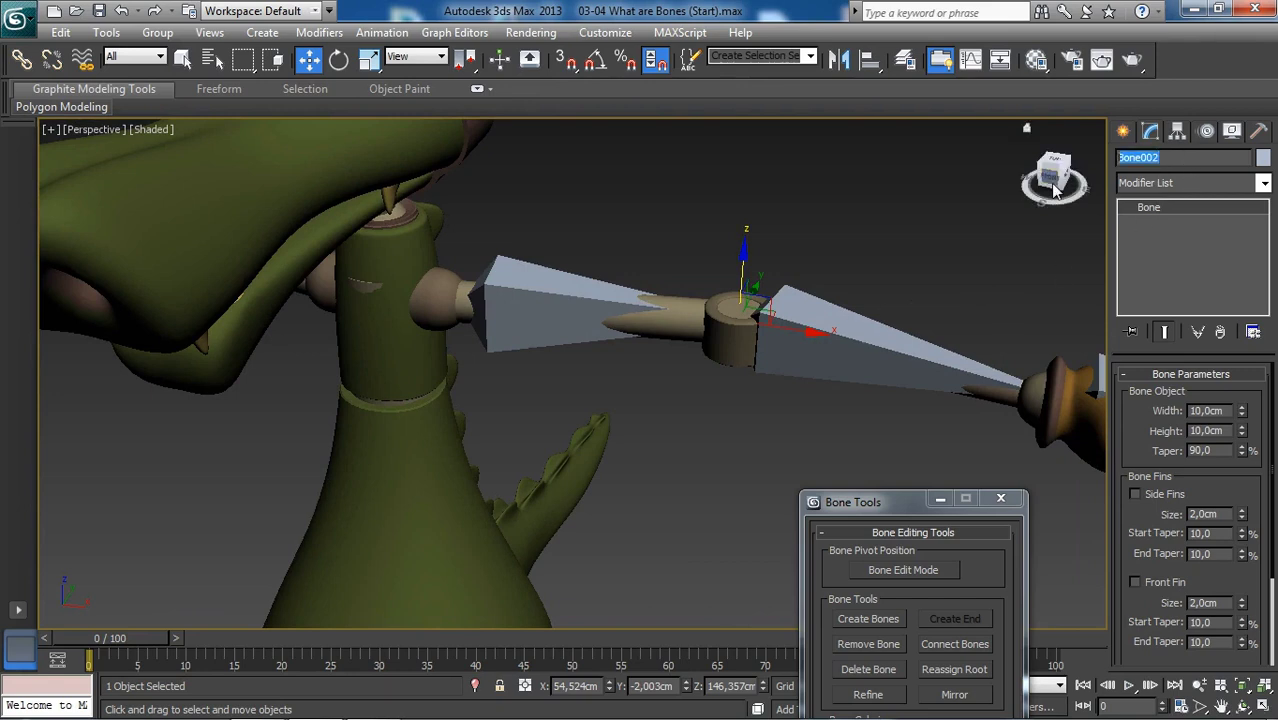
pyautogui.write('ForeArm_')
# Step: Select the bone inside the hand through the wireframe display and rename it with a name beginning with Wrist_
pyautogui.moveTo(922, 245)
pyautogui.keyDown('alt'); pyautogui.mouseDown(button='middle')
pyautogui.moveTo(850, 275)
pyautogui.moveTo(673, 308)
pyautogui.moveTo(685, 320)
pyautogui.mouseUp(button='middle'); pyautogui.keyUp('alt')
pyautogui.press('F3')
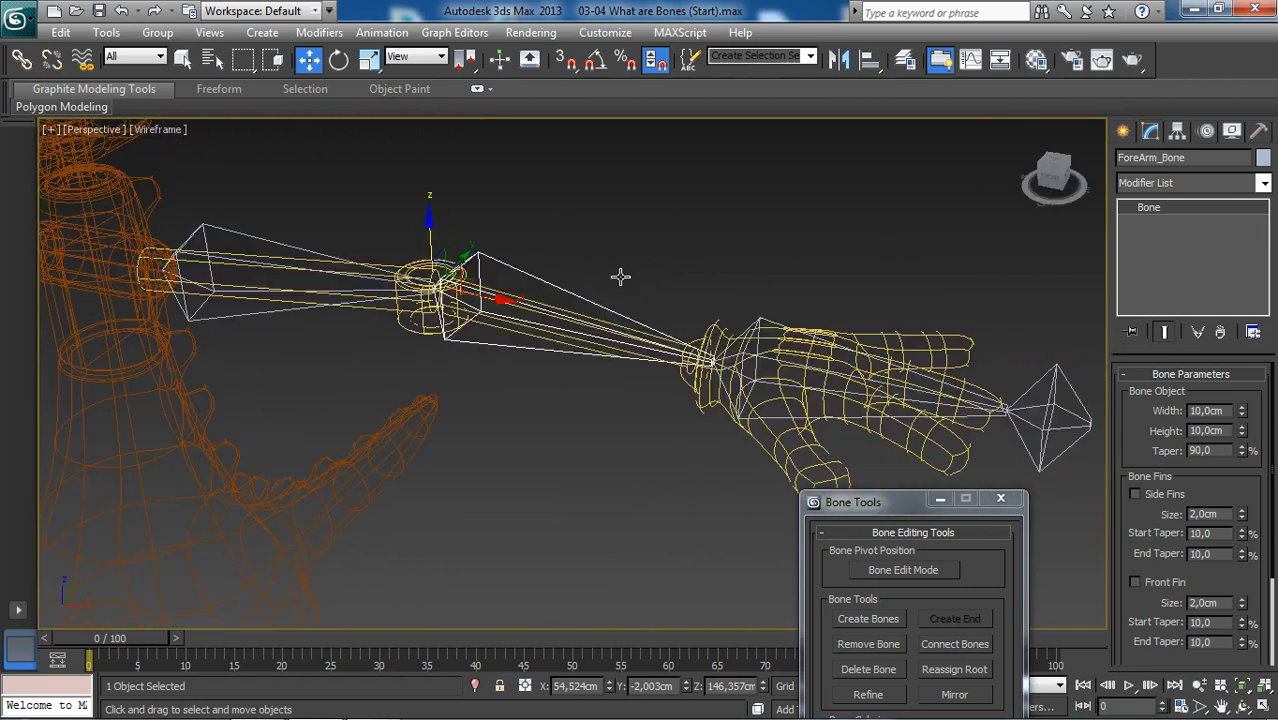
pyautogui.keyDown('alt'); pyautogui.moveTo(620, 277); pyautogui.dragTo(736, 358, button='middle'); pyautogui.keyUp('alt')
pyautogui.click(716, 353)
pyautogui.press('F3')
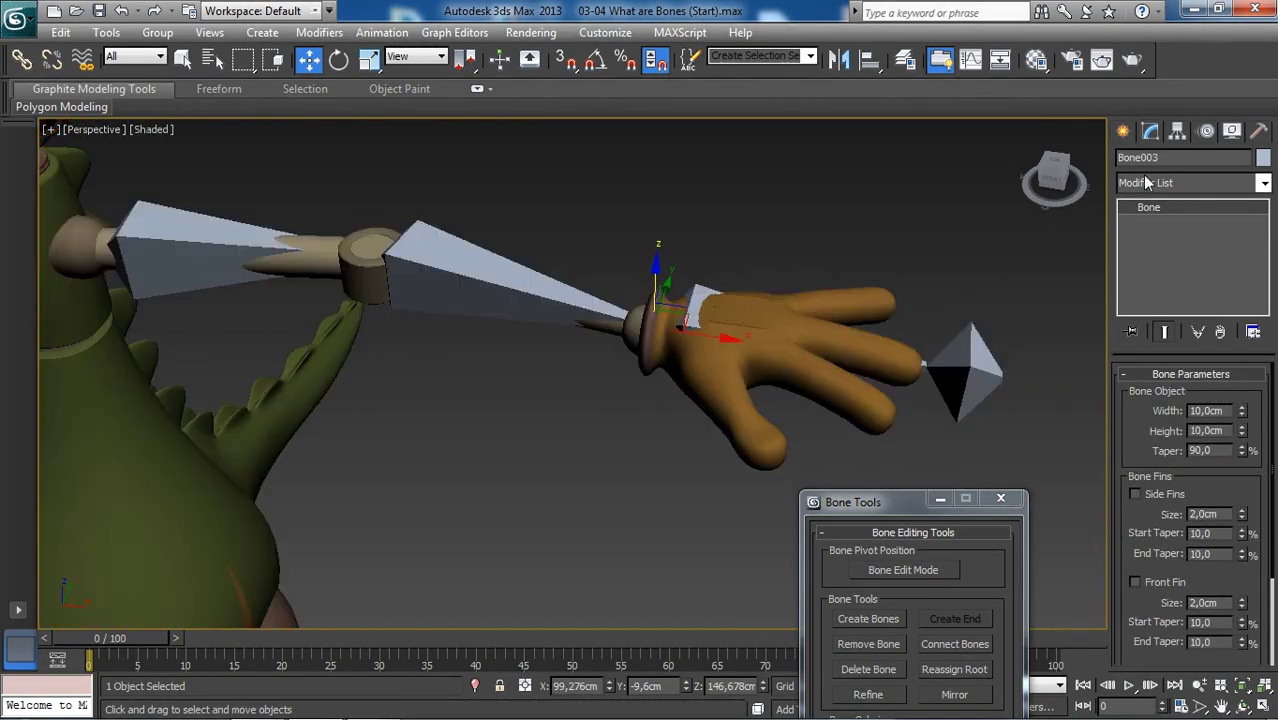
pyautogui.click(1174, 160)
pyautogui.write('Wrist_')
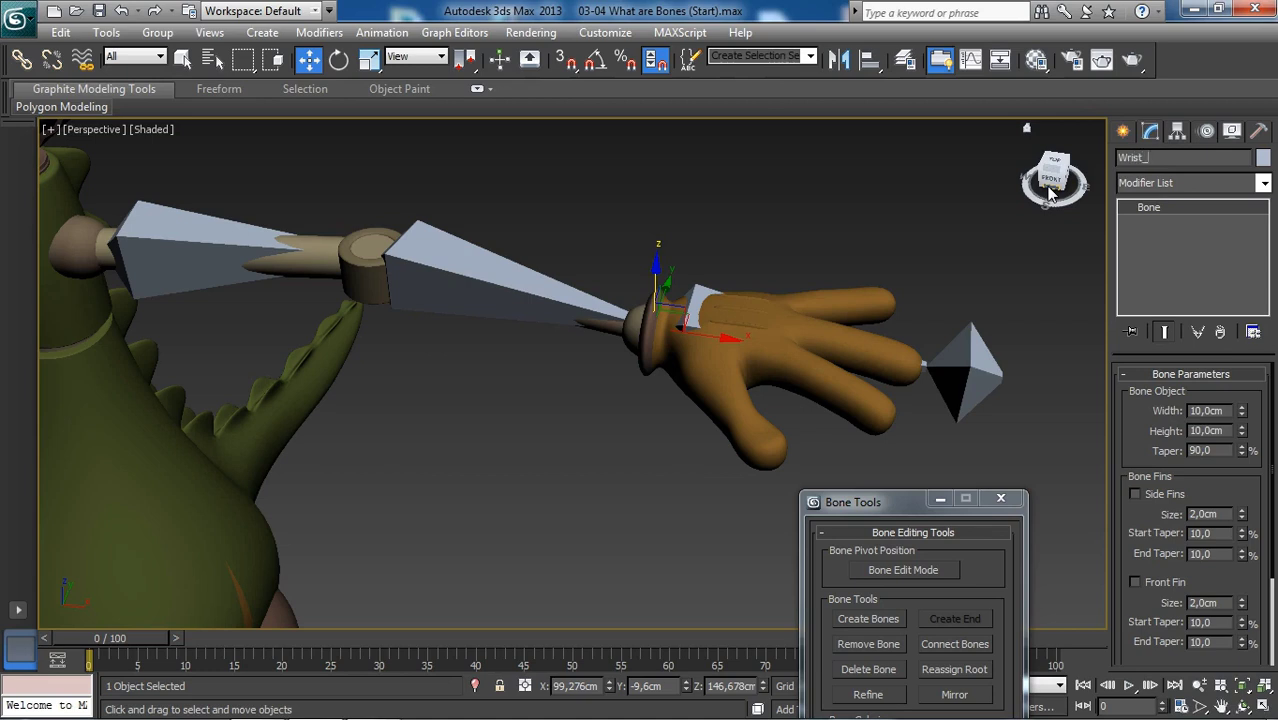
# Step: Rename the small end bone beyond the fingertips as Wrist_TipBone
pyautogui.click(958, 370)
pyautogui.keyDown('alt'); pyautogui.moveTo(958, 370); pyautogui.dragTo(875, 372, button='middle'); pyautogui.keyUp('alt')
pyautogui.click(1170, 157)
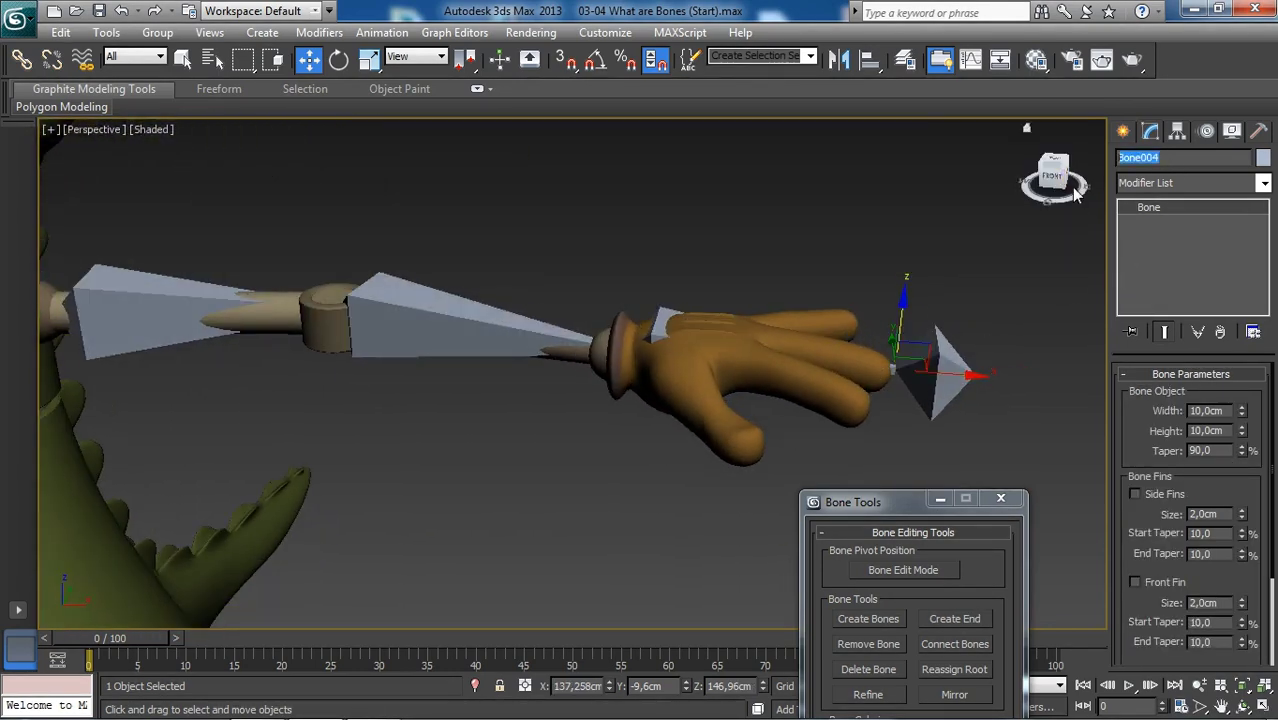
pyautogui.write('B')
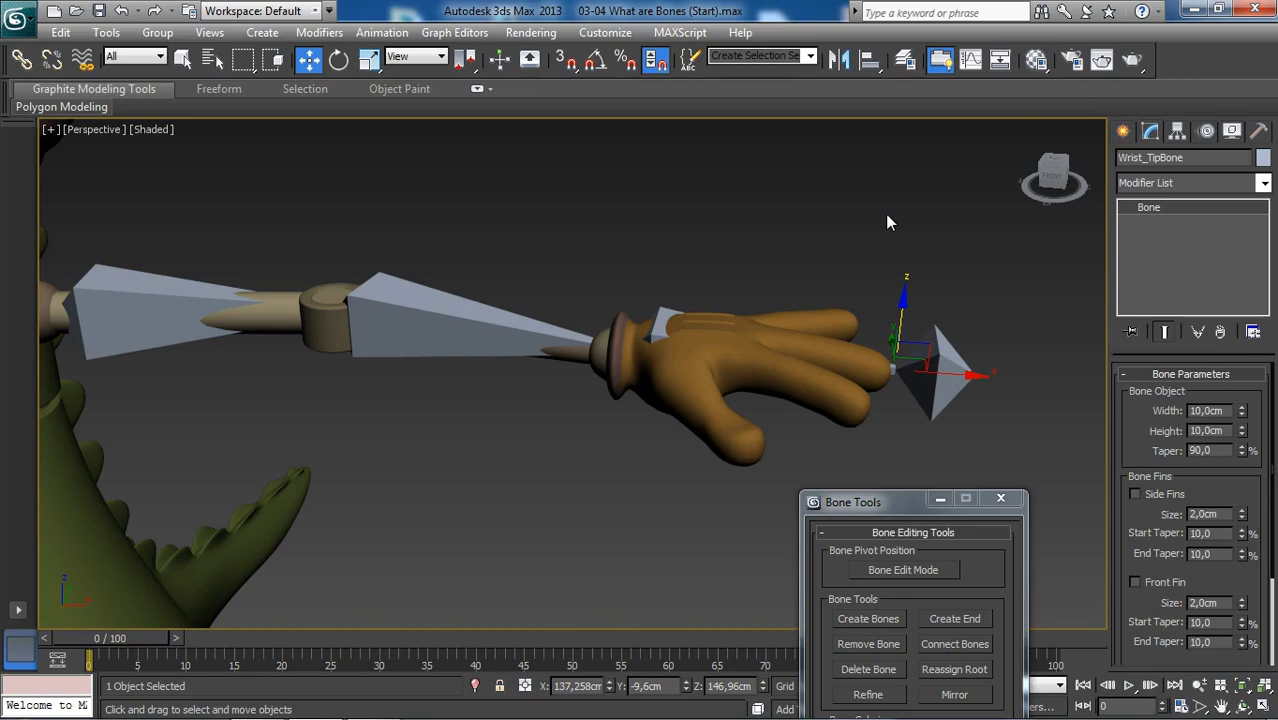
# Step: Clear the bone selection and show the perspective view of the arm chain in wireframe
pyautogui.keyDown('alt'); pyautogui.moveTo(762, 250); pyautogui.dragTo(742, 305, button='middle'); pyautogui.keyUp('alt')
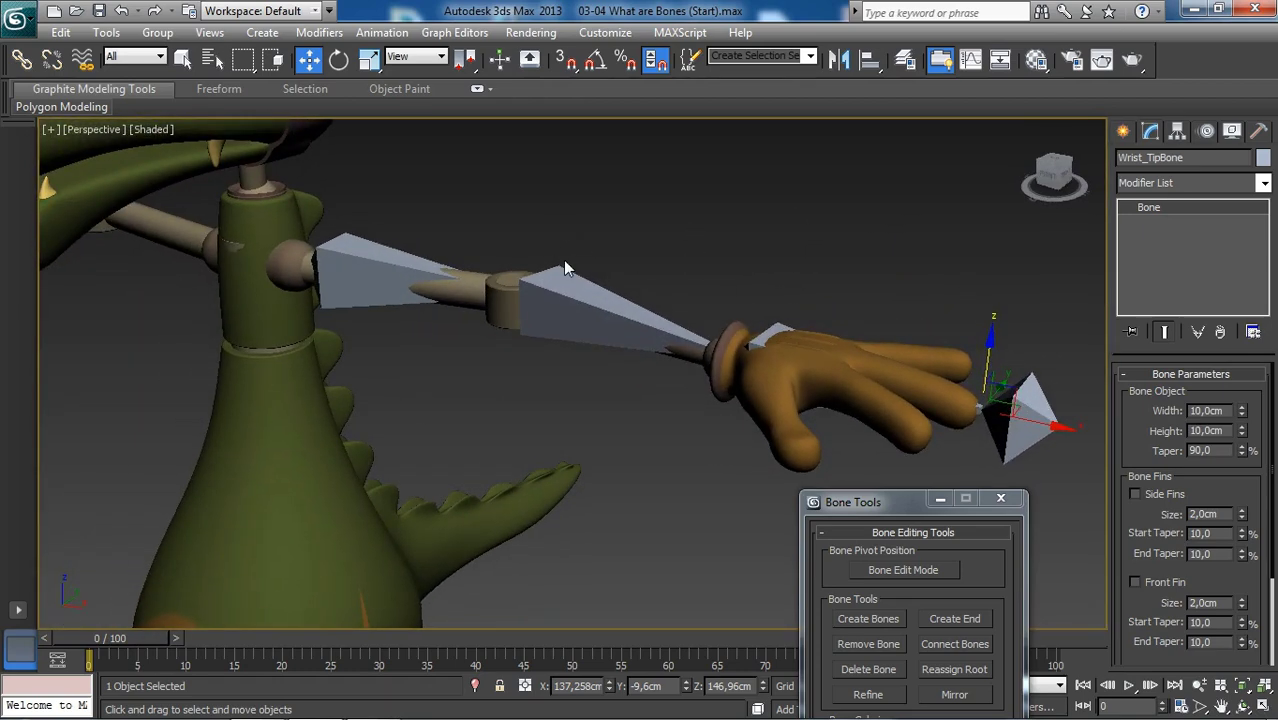
pyautogui.moveTo(462, 248); pyautogui.dragTo(476, 257, button='middle')
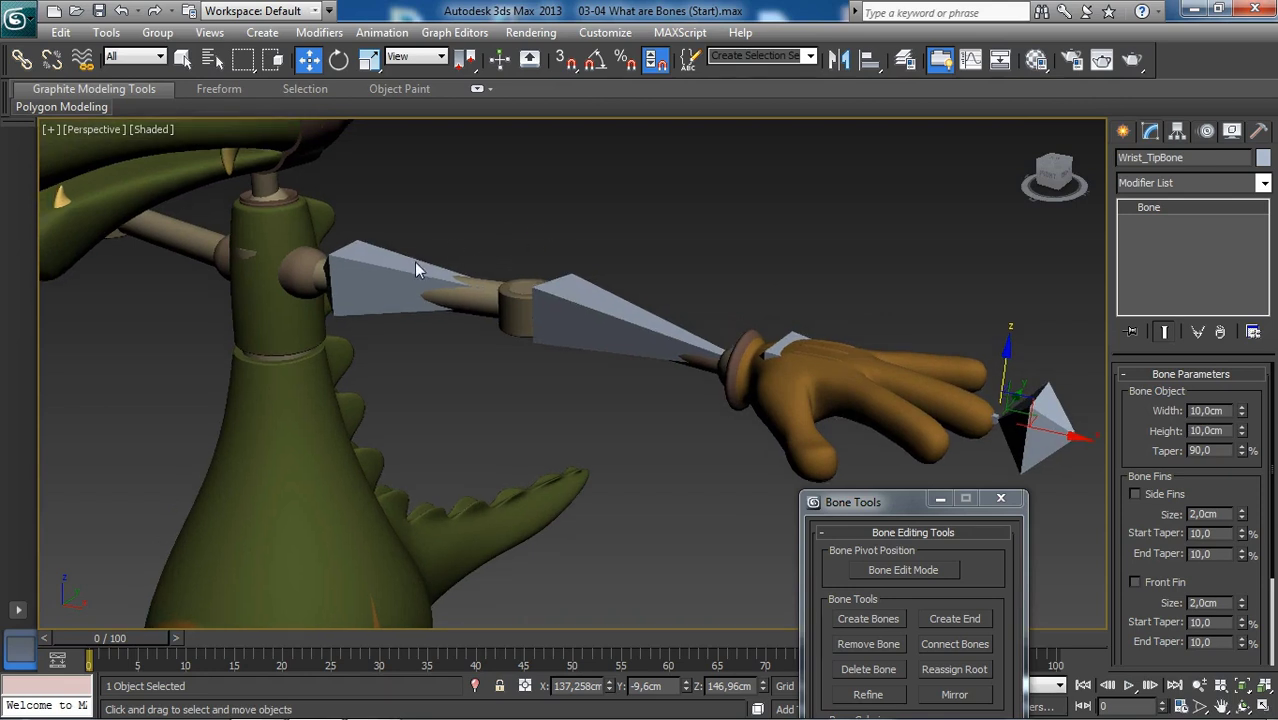
pyautogui.moveTo(470, 249); pyautogui.dragTo(490, 242, button='middle')
pyautogui.click(530, 224)
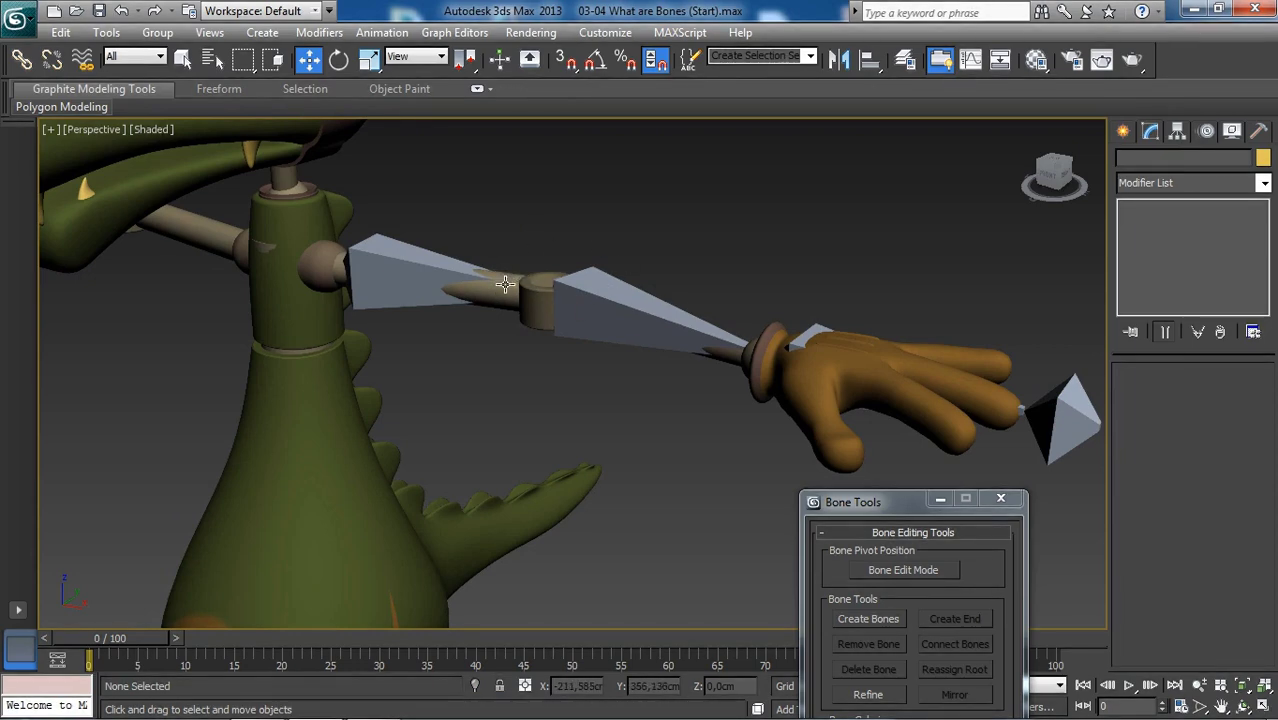
pyautogui.keyDown('alt'); pyautogui.moveTo(502, 285); pyautogui.dragTo(528, 291, button='middle'); pyautogui.keyUp('alt')
pyautogui.press('F3')
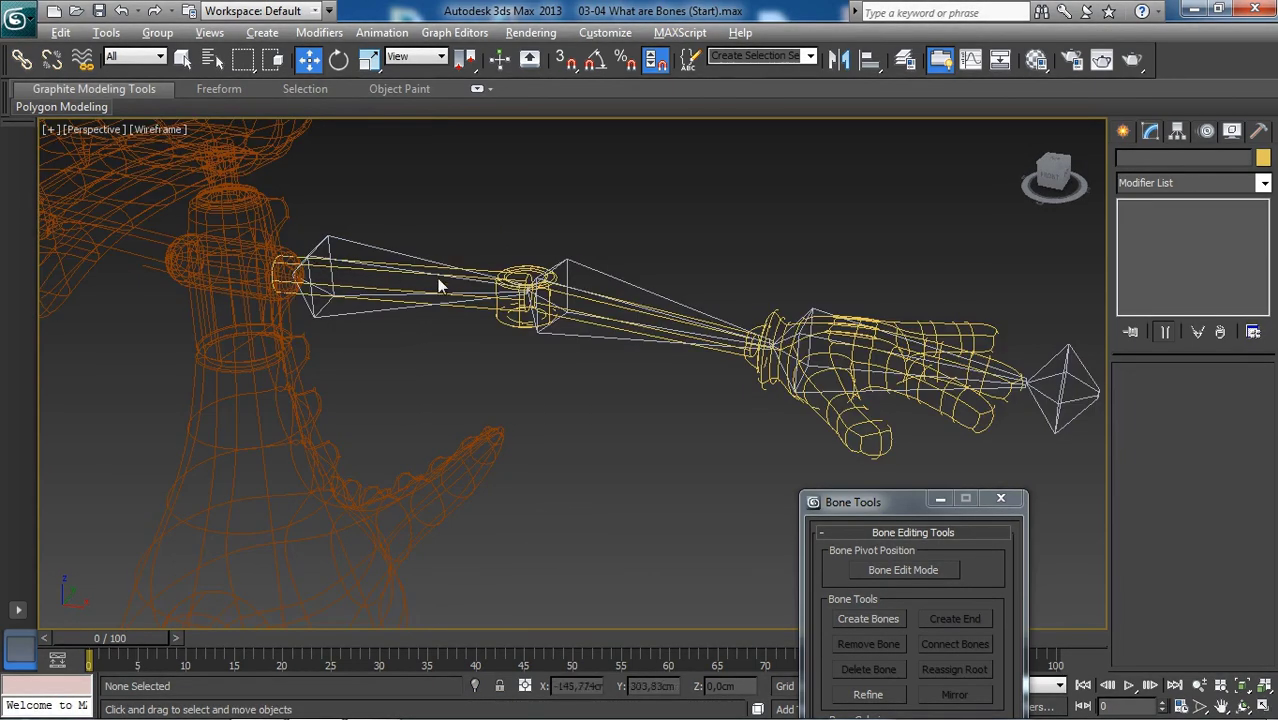
# Step: Display the perspective view shaded with edged faces and select the crocodile's left hand mesh, HandL
pyautogui.press('F3')
pyautogui.scroll(-5, 713, 290)
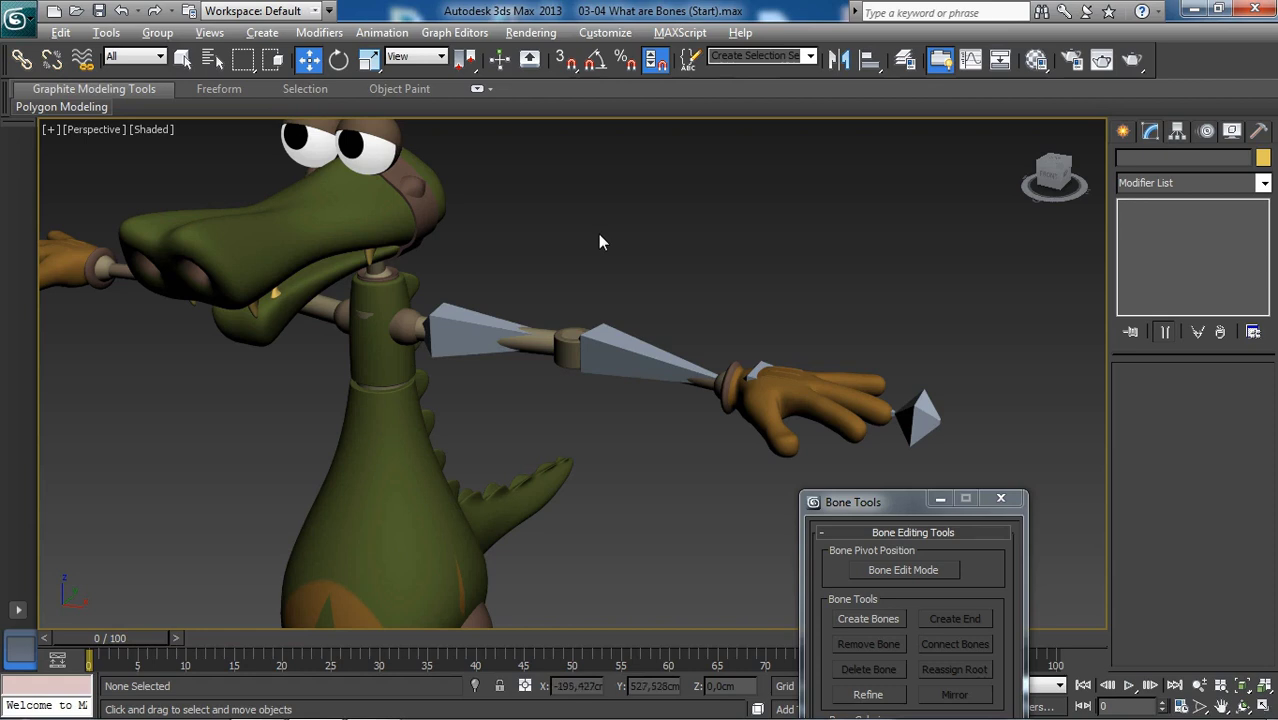
pyautogui.keyDown('alt'); pyautogui.moveTo(746, 328); pyautogui.dragTo(631, 282, button='middle'); pyautogui.keyUp('alt')
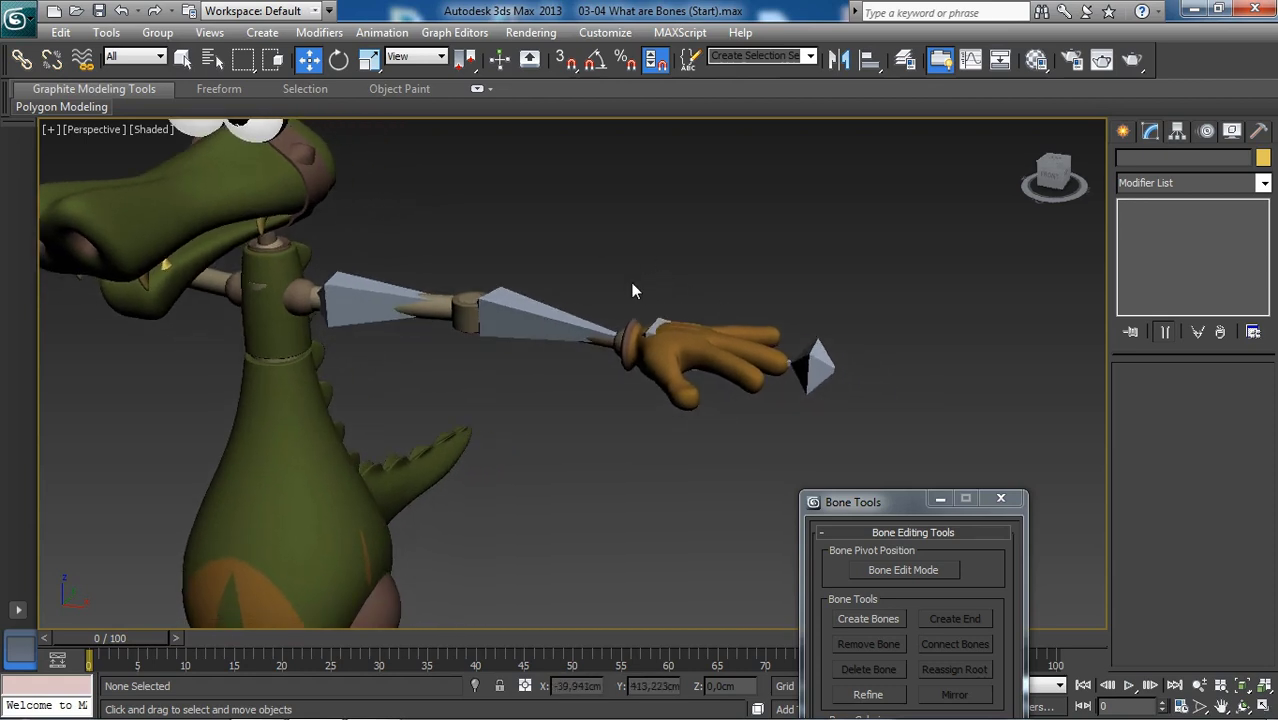
pyautogui.scroll(2, 688, 352)
pyautogui.click(705, 343)
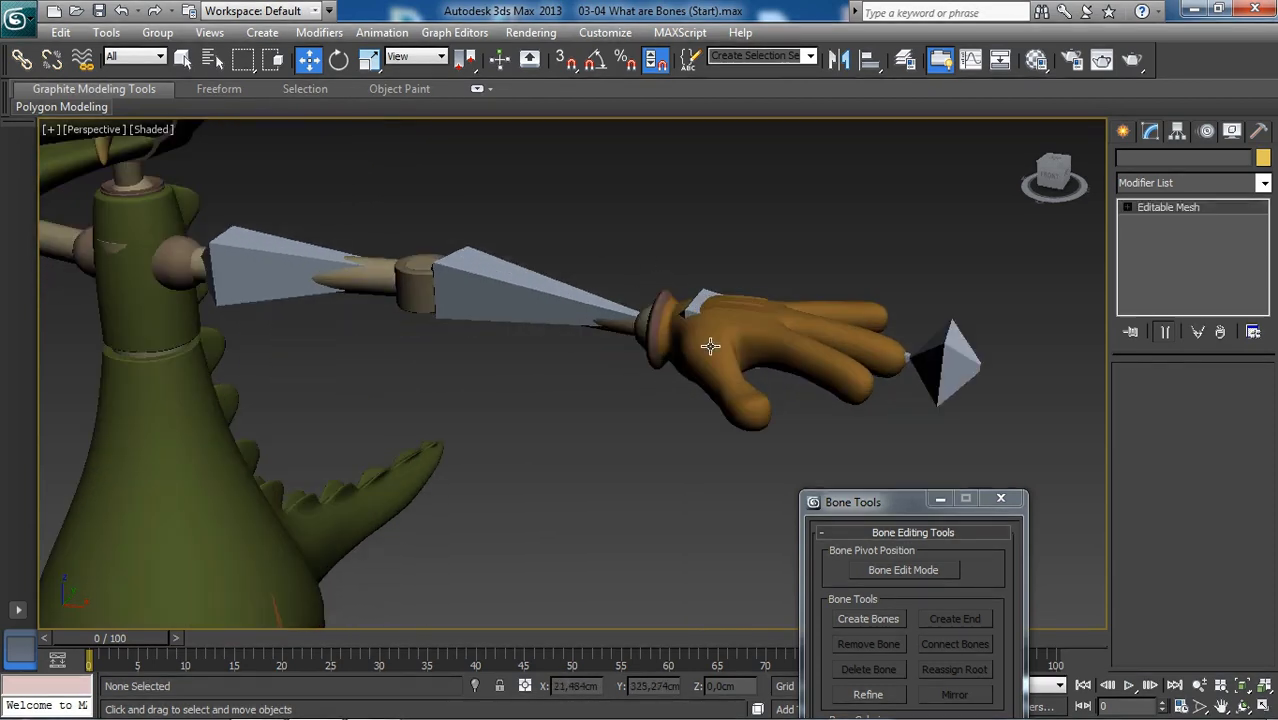
pyautogui.press('F4')
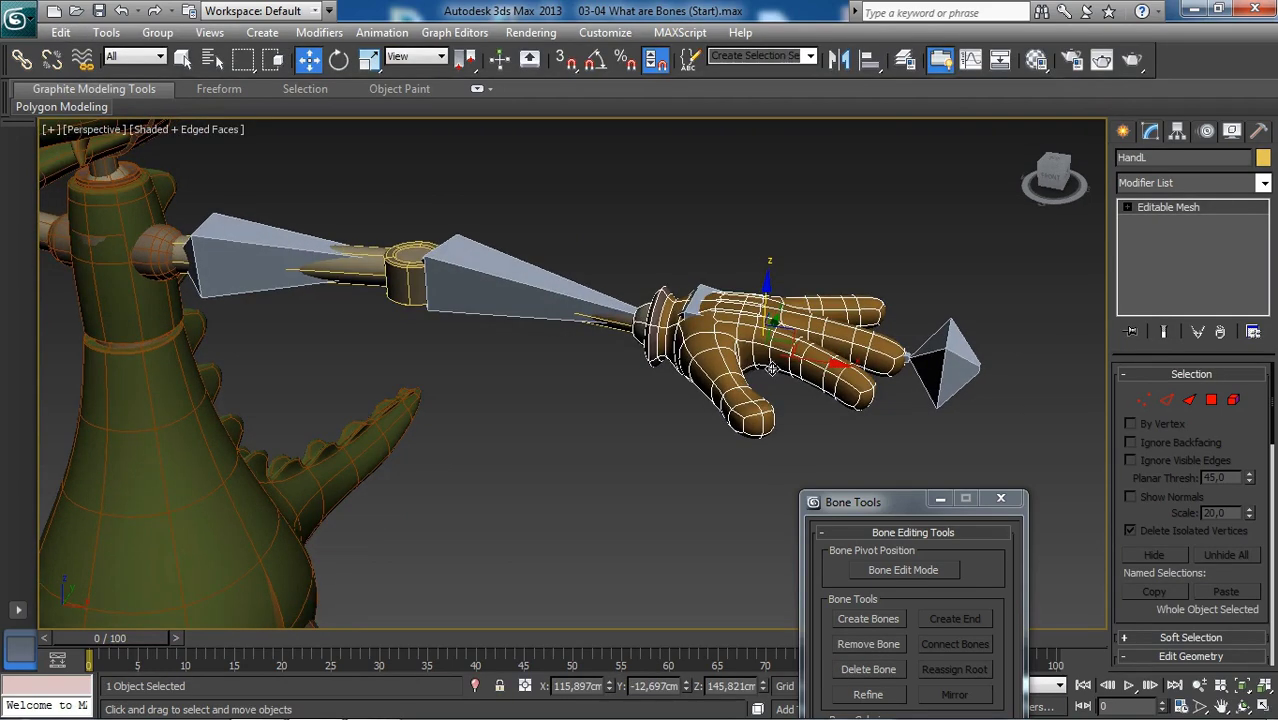
pyautogui.moveTo(736, 360)
pyautogui.keyDown('alt'); pyautogui.mouseDown(button='middle')
pyautogui.moveTo(708, 365)
pyautogui.moveTo(718, 328)
pyautogui.mouseUp(button='middle'); pyautogui.keyUp('alt')
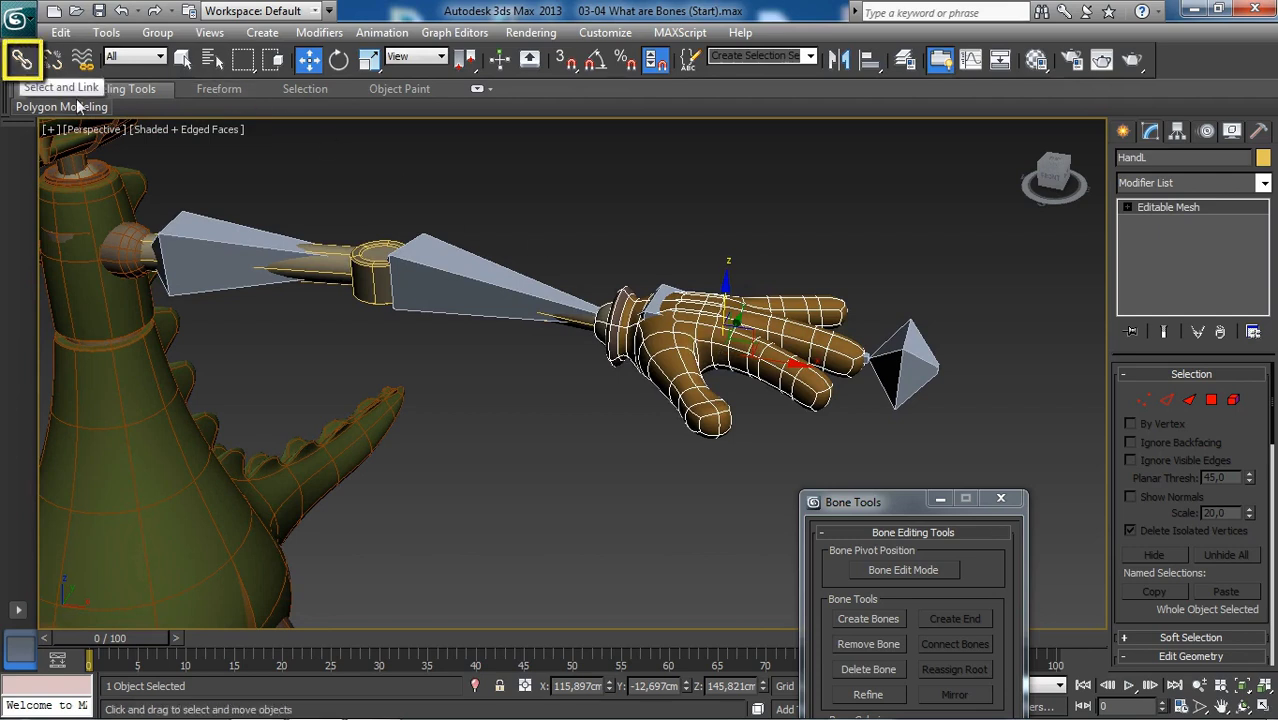
# Step: Link the left hand mesh to the wrist bone with Select and Link, using the wireframe display to reach the bone
pyautogui.click(23, 61)
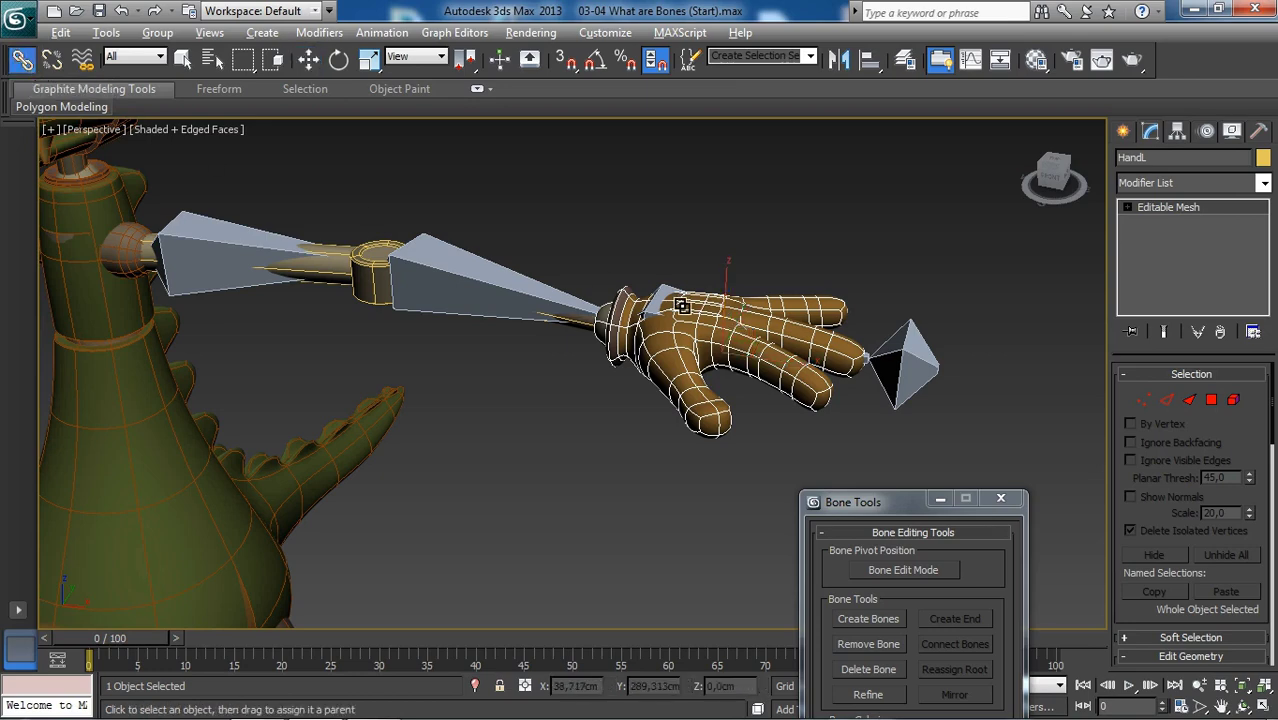
pyautogui.scroll(4, 681, 305)
pyautogui.scroll(1, 606, 386)
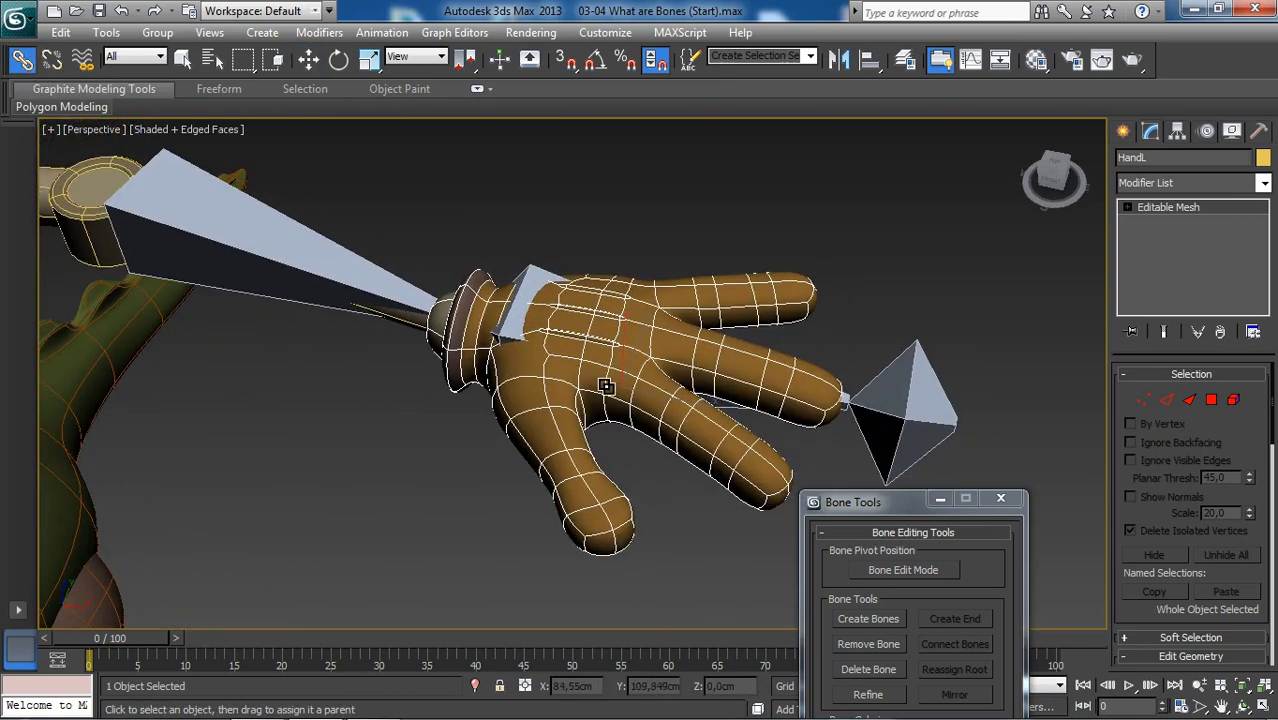
pyautogui.keyDown('alt'); pyautogui.moveTo(606, 386); pyautogui.dragTo(571, 390, button='middle'); pyautogui.keyUp('alt')
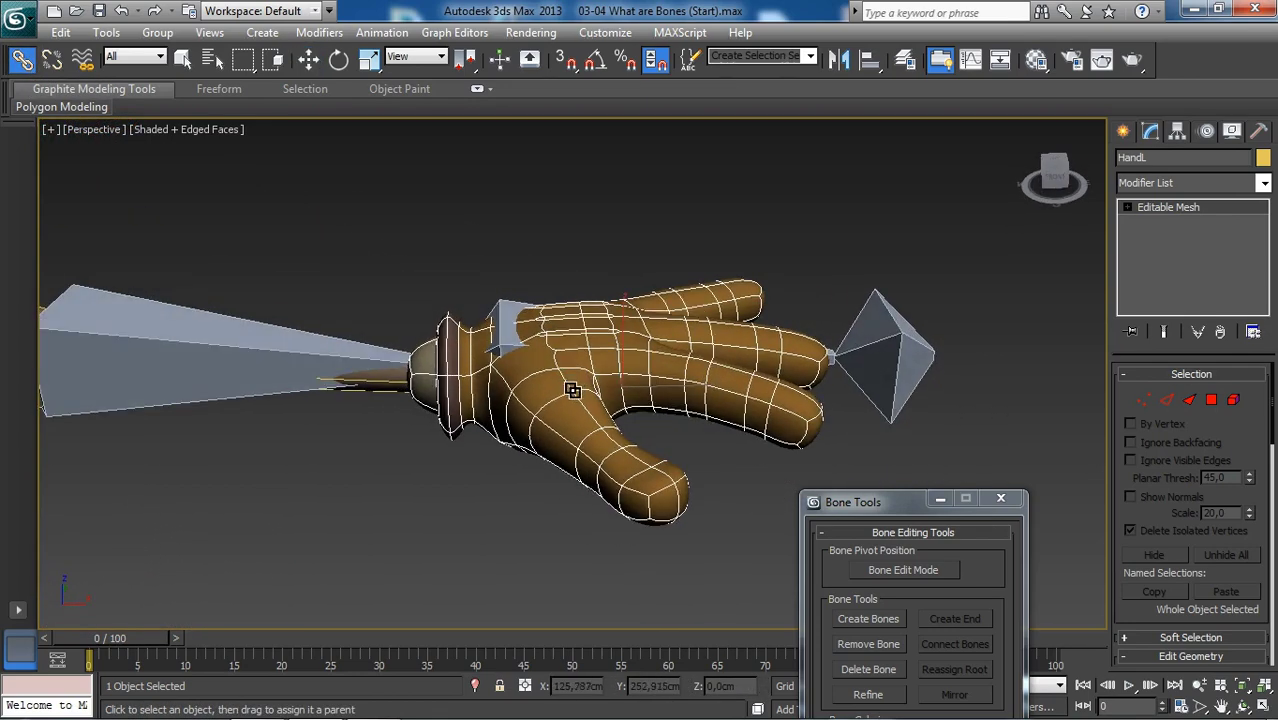
pyautogui.press('F3')
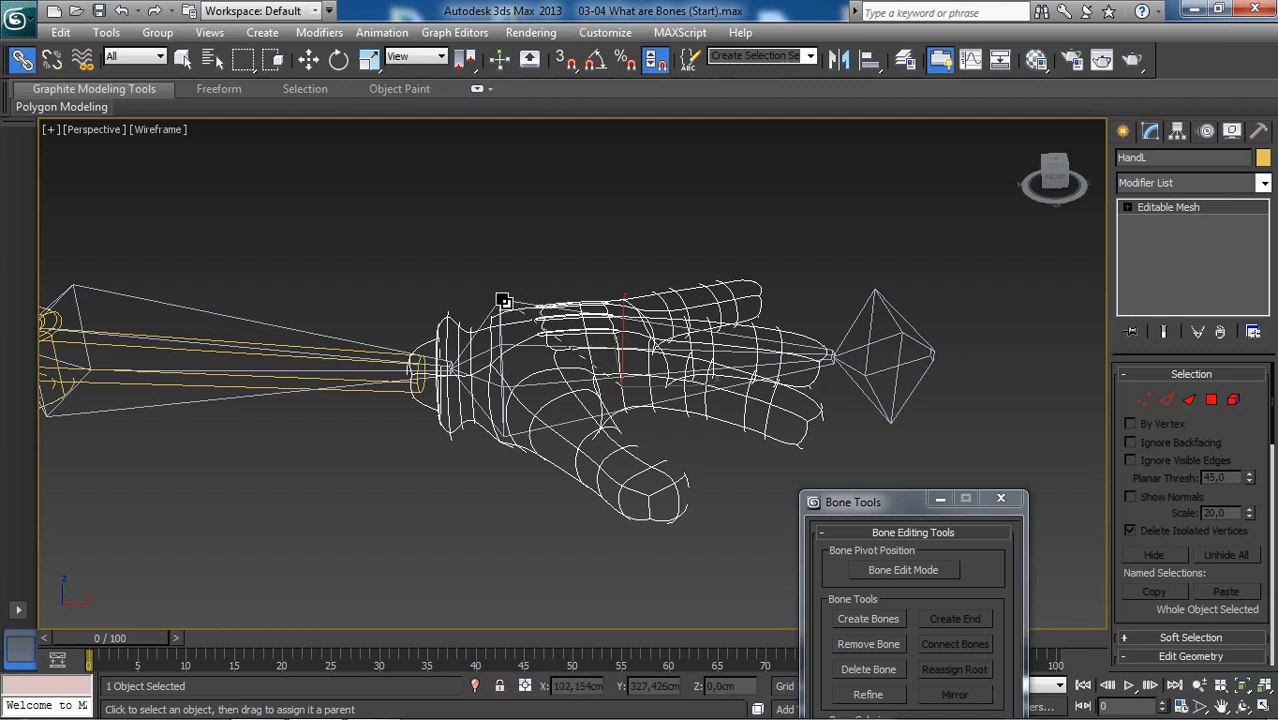
pyautogui.moveTo(503, 304)
pyautogui.mouseDown()
pyautogui.moveTo(500, 278)
pyautogui.moveTo(496, 297)
pyautogui.moveTo(476, 287)
pyautogui.moveTo(515, 300)
pyautogui.moveTo(508, 274)
pyautogui.moveTo(505, 302)
pyautogui.mouseUp()
pyautogui.press('w')
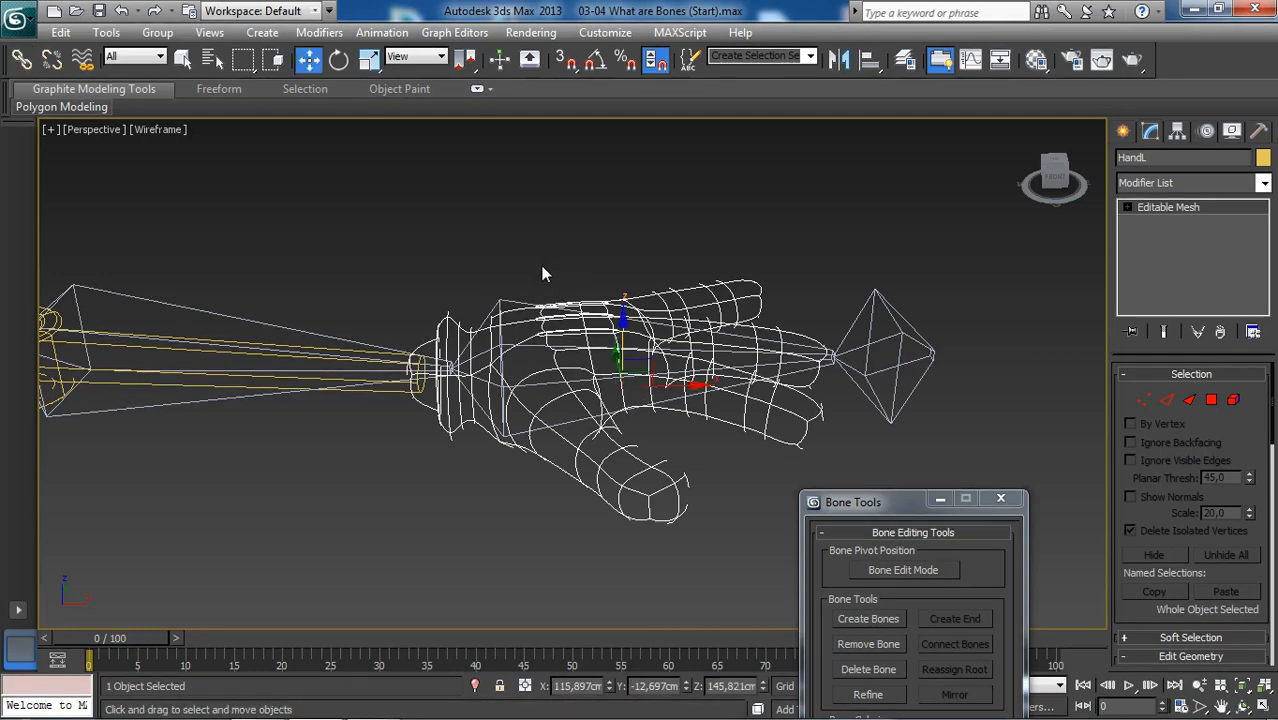
# Step: Link the lower arm mesh Arm_LLwr to ForeArm_Bone as its parent and clear the selection
pyautogui.moveTo(236, 326); pyautogui.dragTo(516, 342, button='middle')
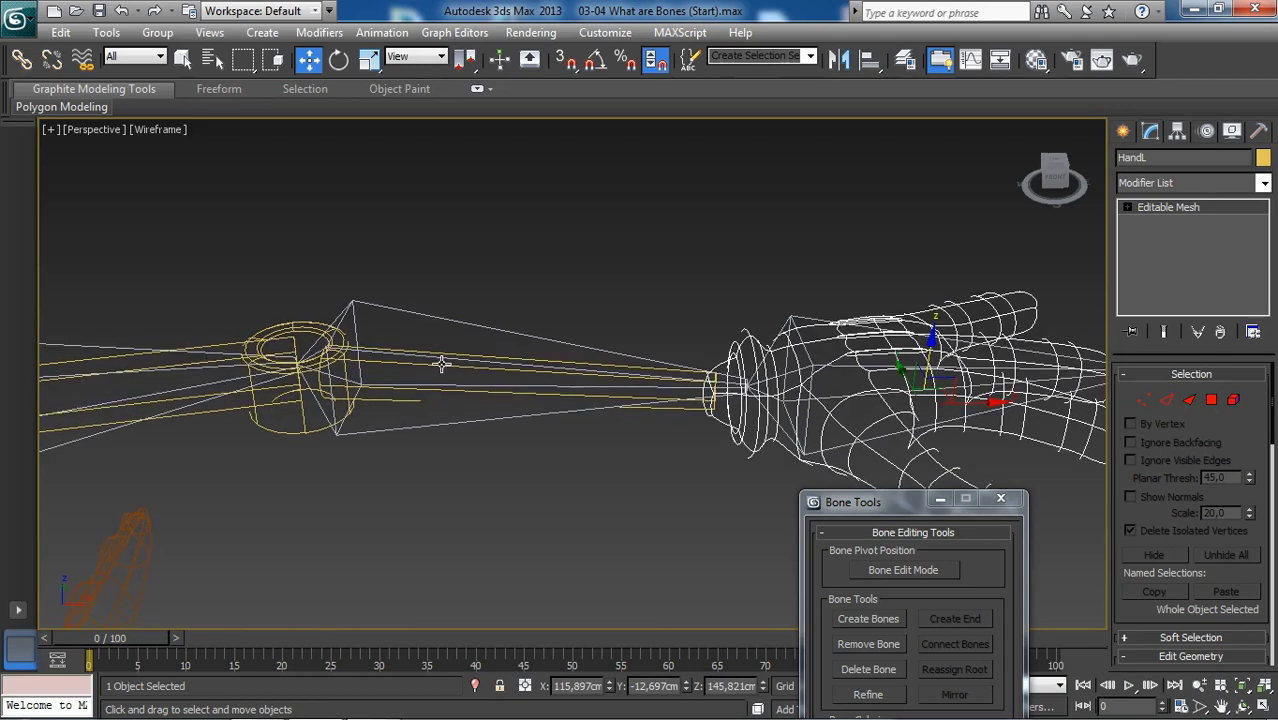
pyautogui.click(399, 384)
pyautogui.keyDown('alt'); pyautogui.moveTo(399, 379); pyautogui.dragTo(337, 452, button='middle'); pyautogui.keyUp('alt')
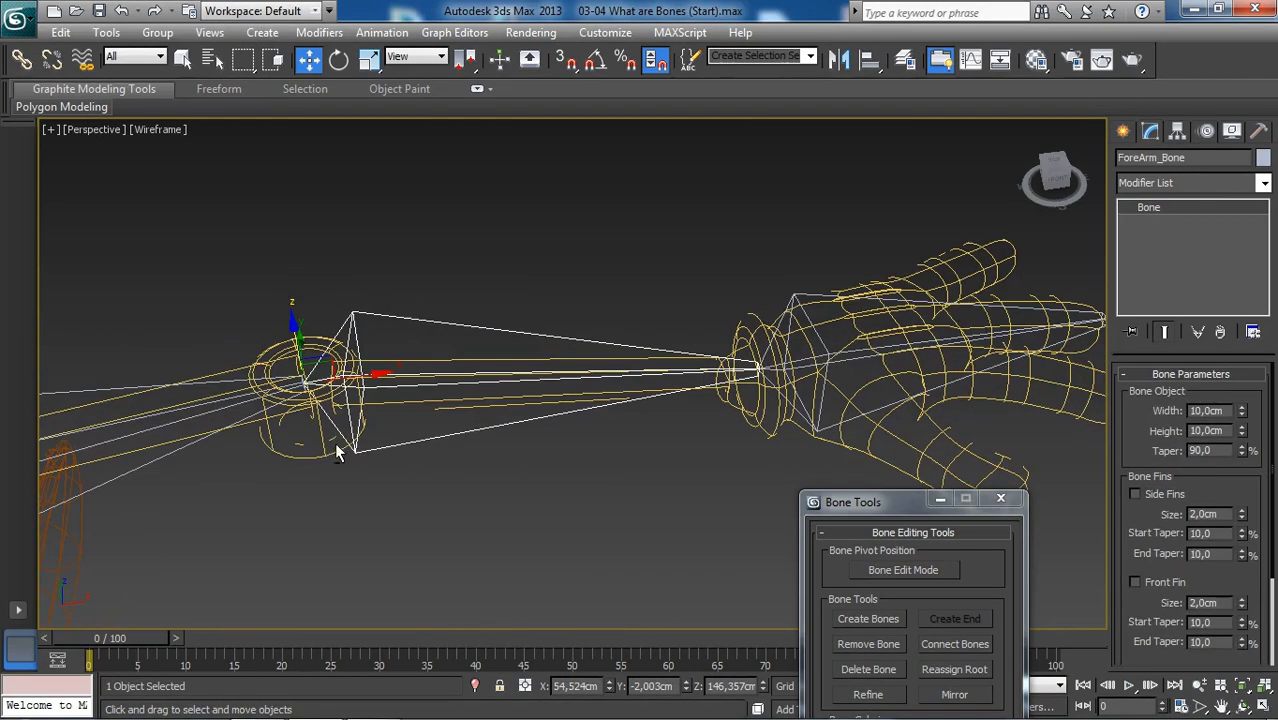
pyautogui.click(436, 402)
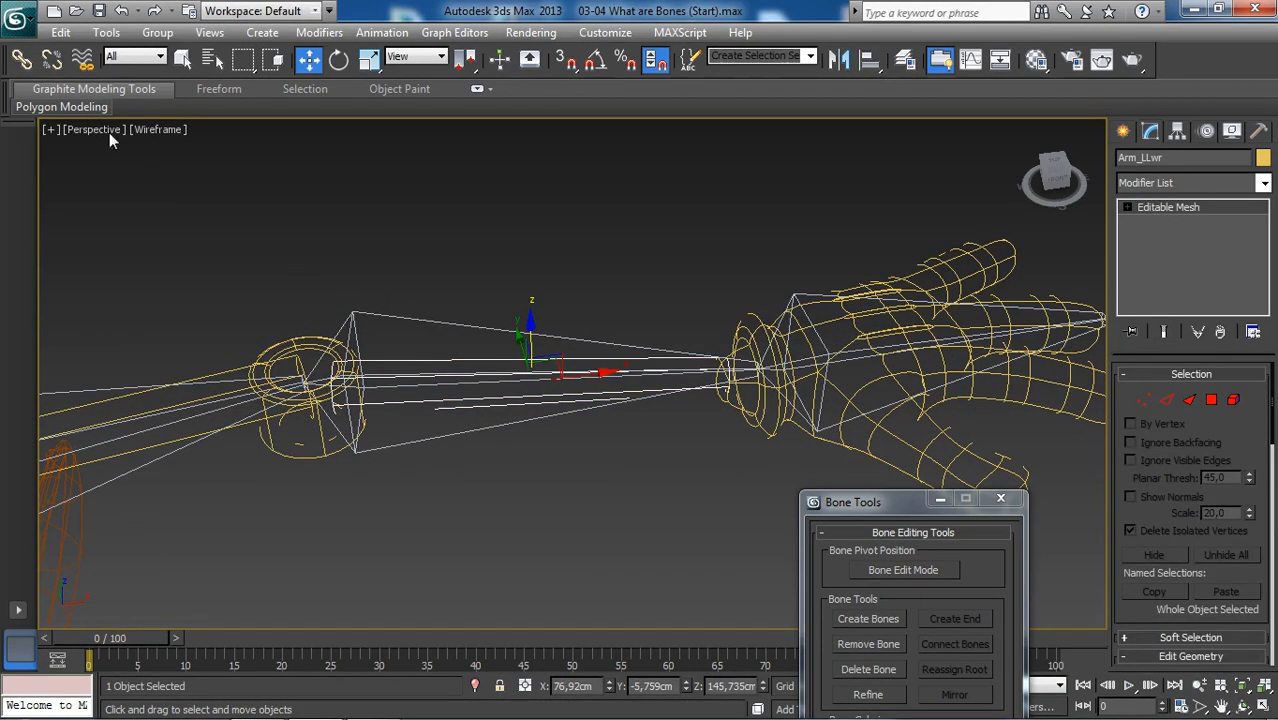
pyautogui.click(22, 60)
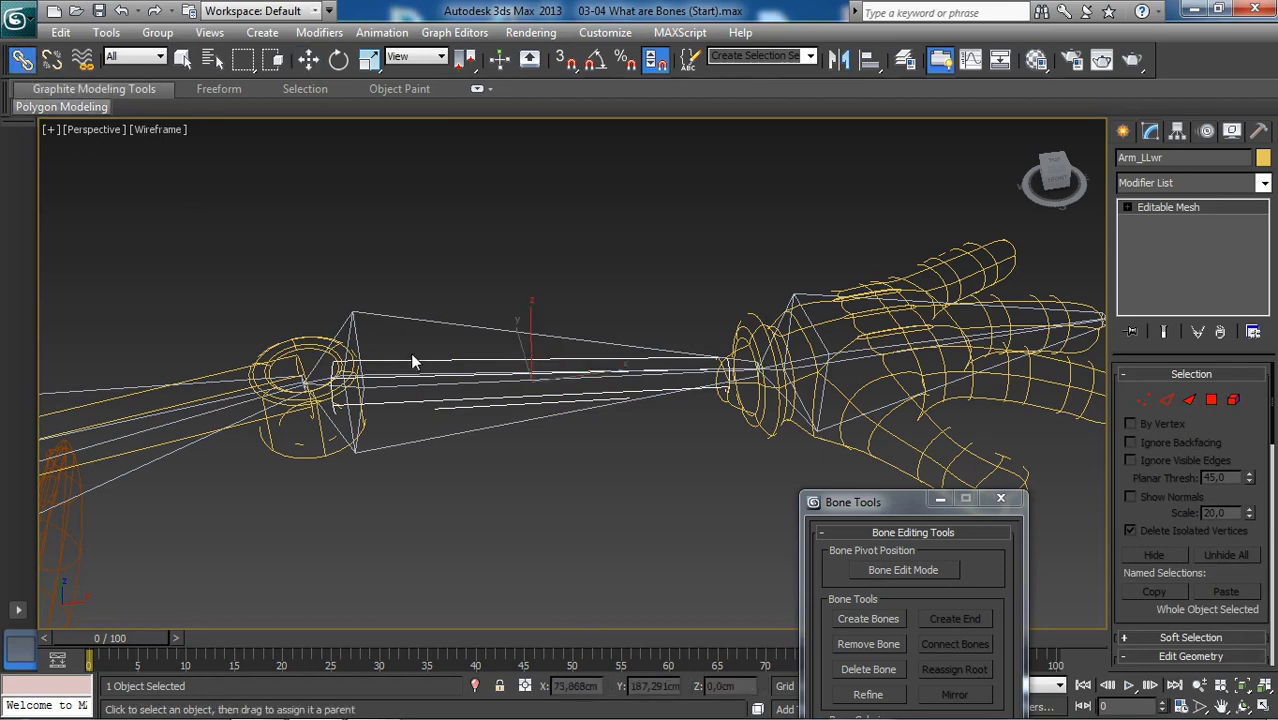
pyautogui.moveTo(415, 358); pyautogui.dragTo(400, 320)
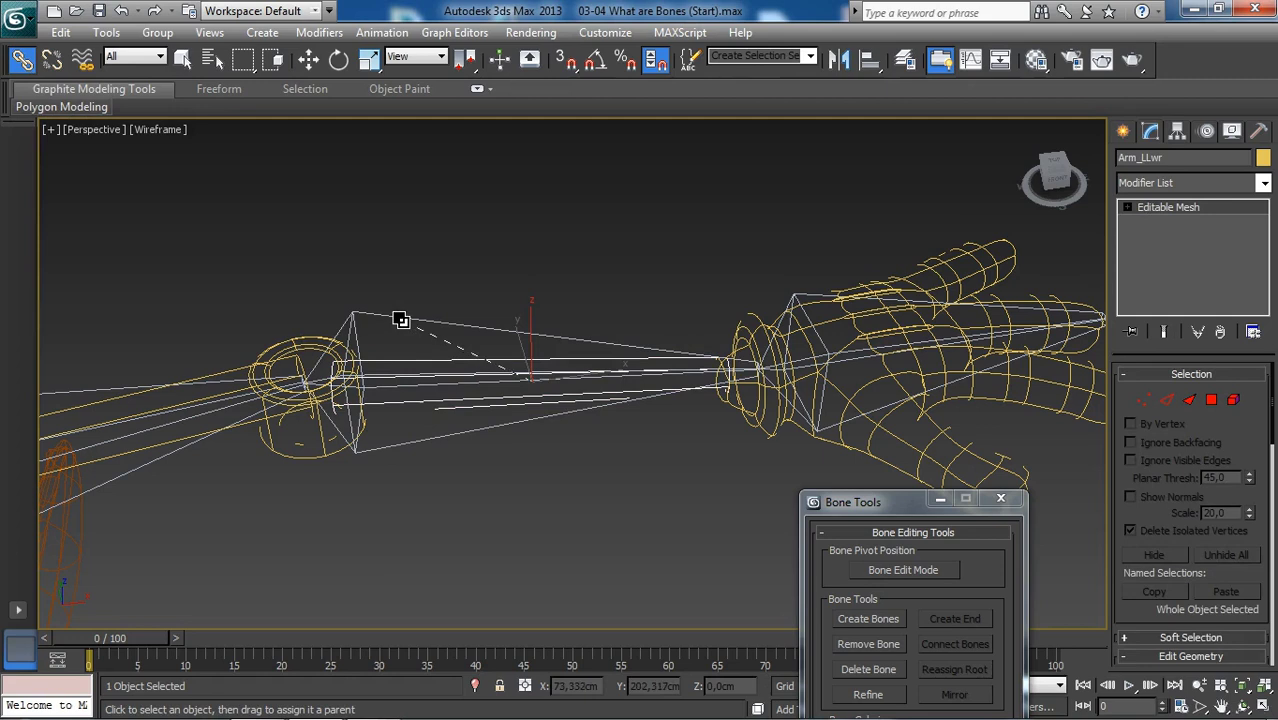
pyautogui.moveTo(400, 320); pyautogui.dragTo(400, 320)
pyautogui.moveTo(450, 296); pyautogui.dragTo(614, 351, button='middle')
pyautogui.click(571, 262)
pyautogui.press('w')
pyautogui.scroll(-3, 614, 351)
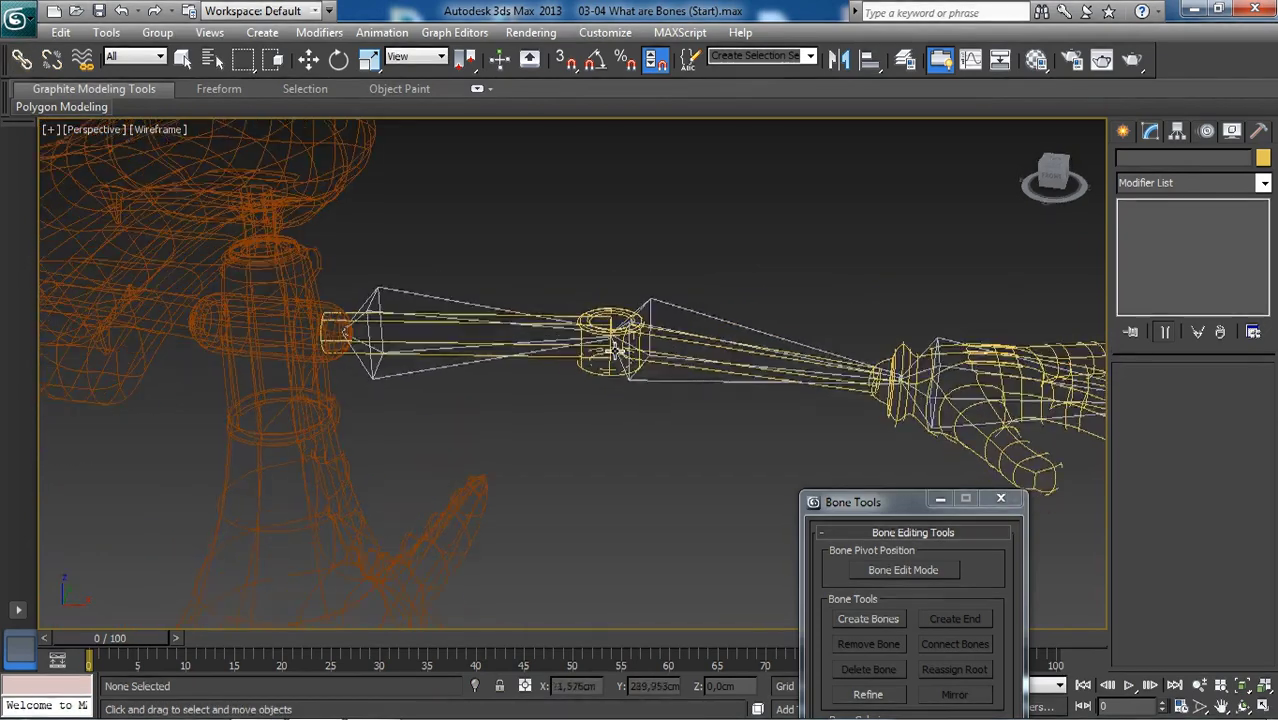
pyautogui.press('w')
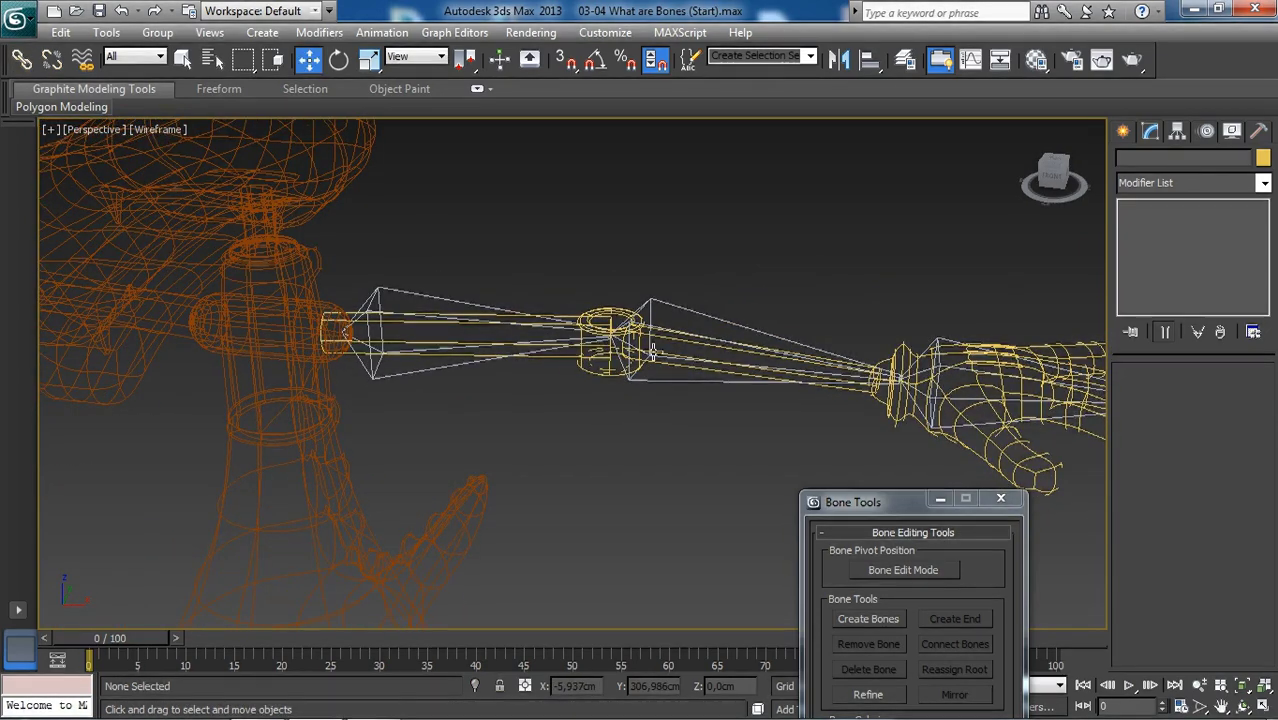
# Step: Open the Schematic View and select the node of the left upper arm mesh, Arm_LUpr
pyautogui.moveTo(732, 414); pyautogui.dragTo(723, 436, button='middle')
pyautogui.moveTo(707, 308); pyautogui.dragTo(670, 289, button='middle')
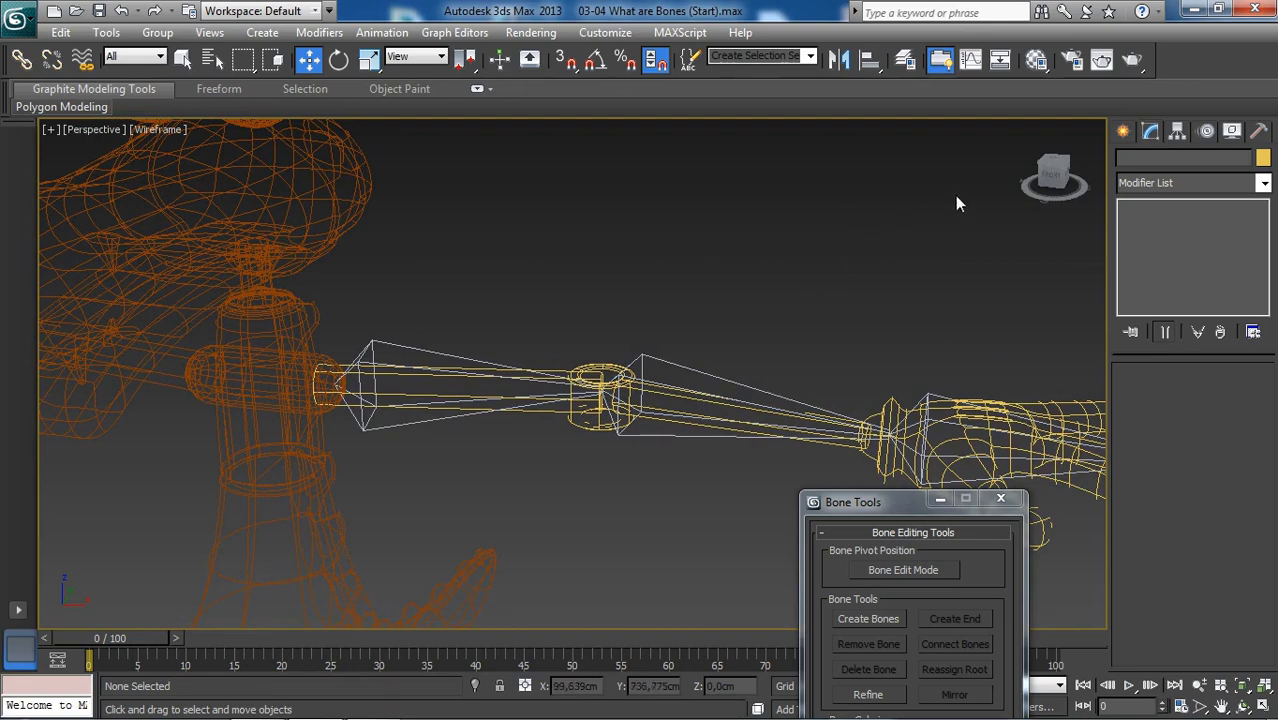
pyautogui.click(1000, 60)
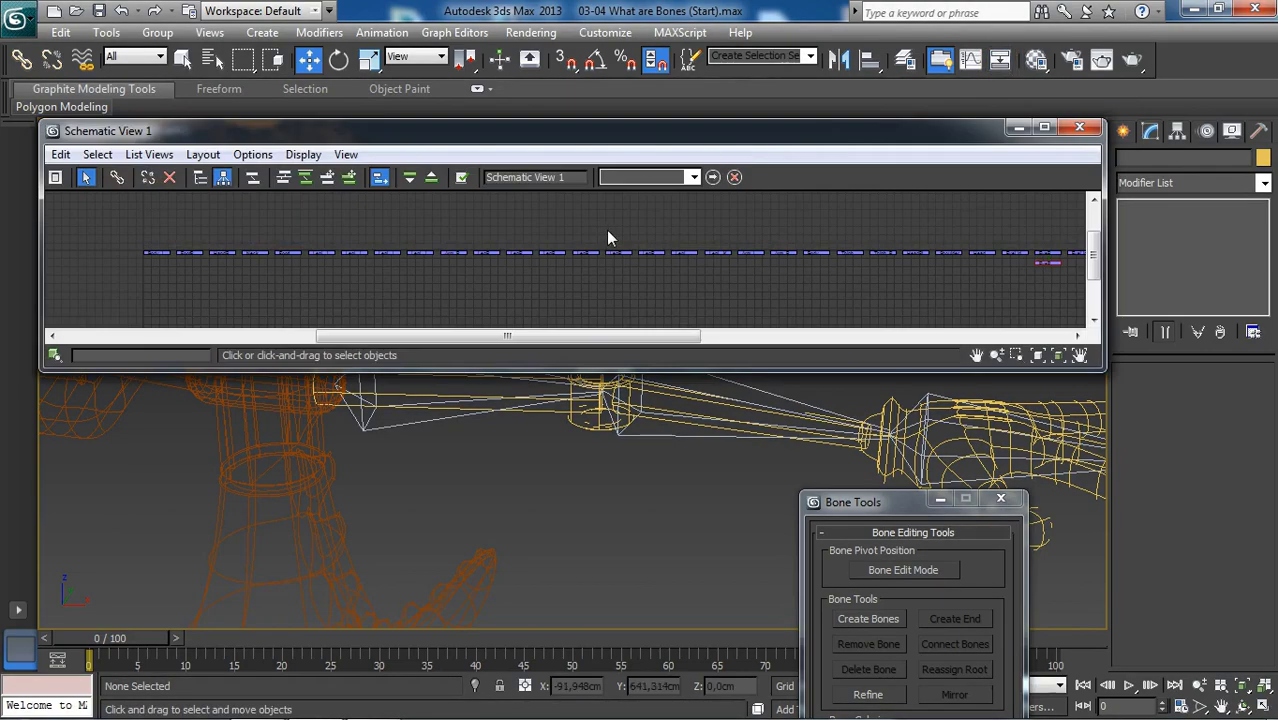
pyautogui.keyDown('alt'); pyautogui.moveTo(495, 427); pyautogui.dragTo(470, 451, button='middle'); pyautogui.keyUp('alt')
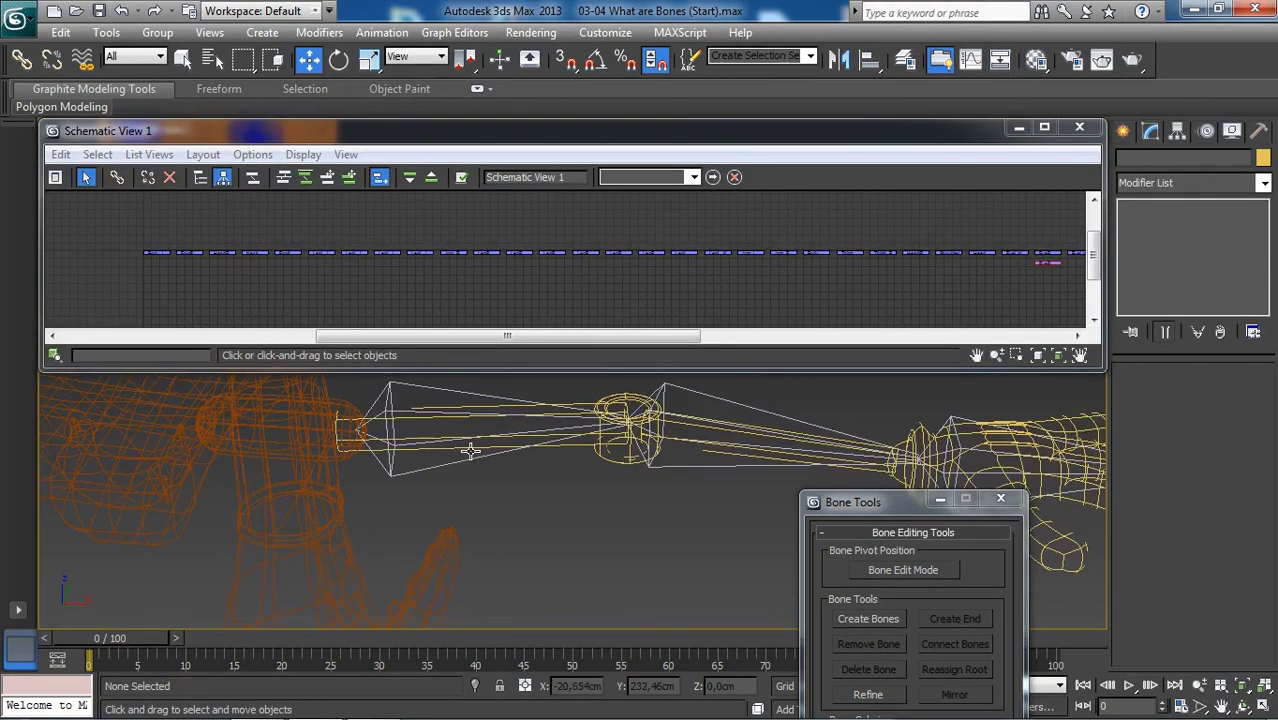
pyautogui.scroll(1, 470, 451)
pyautogui.moveTo(668, 302); pyautogui.dragTo(420, 290, button='middle')
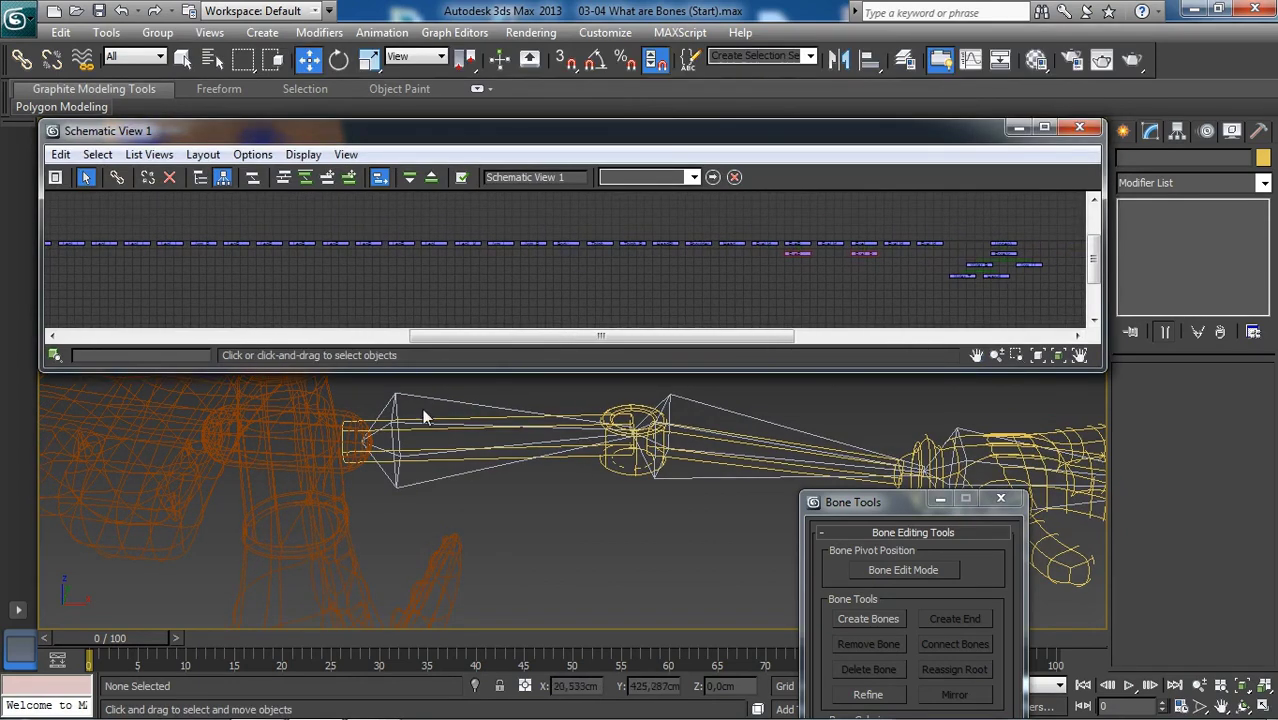
pyautogui.scroll(4, 790, 290)
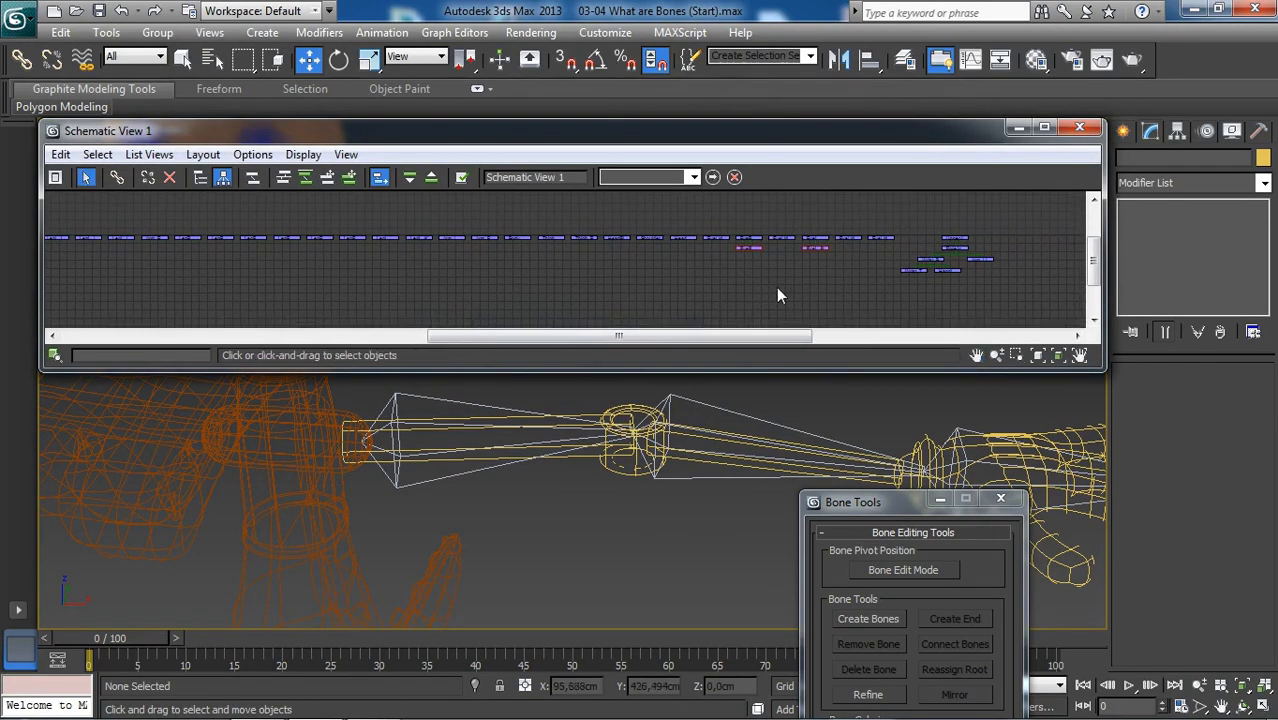
pyautogui.scroll(6, 749, 277)
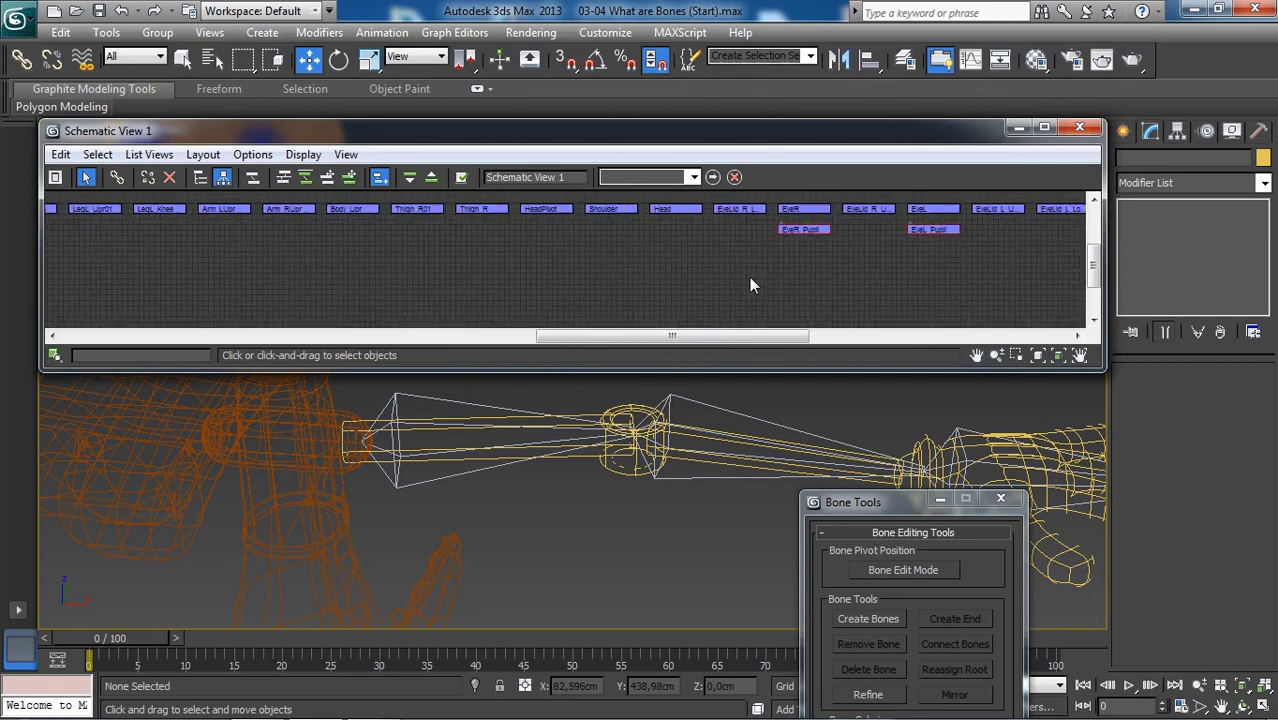
pyautogui.moveTo(391, 276); pyautogui.dragTo(668, 285, button='middle')
pyautogui.scroll(-2, 664, 282)
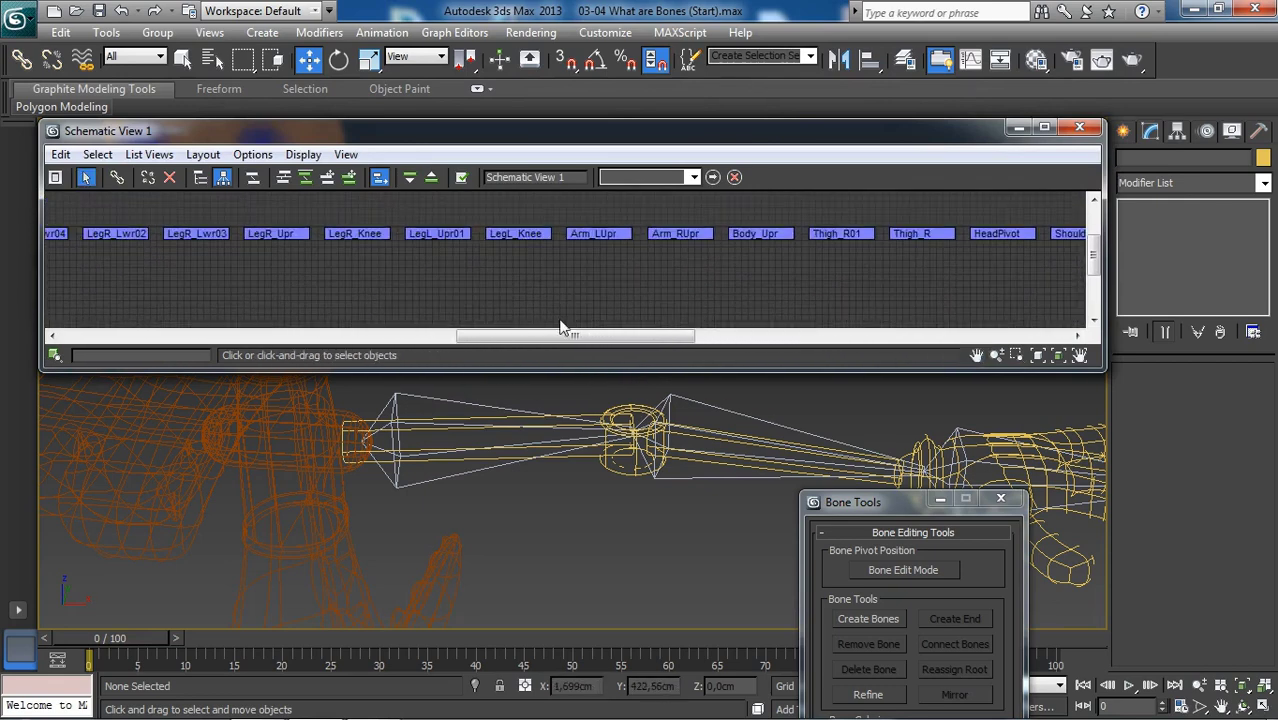
pyautogui.moveTo(414, 442); pyautogui.dragTo(421, 456, button='middle')
pyautogui.scroll(2, 408, 474)
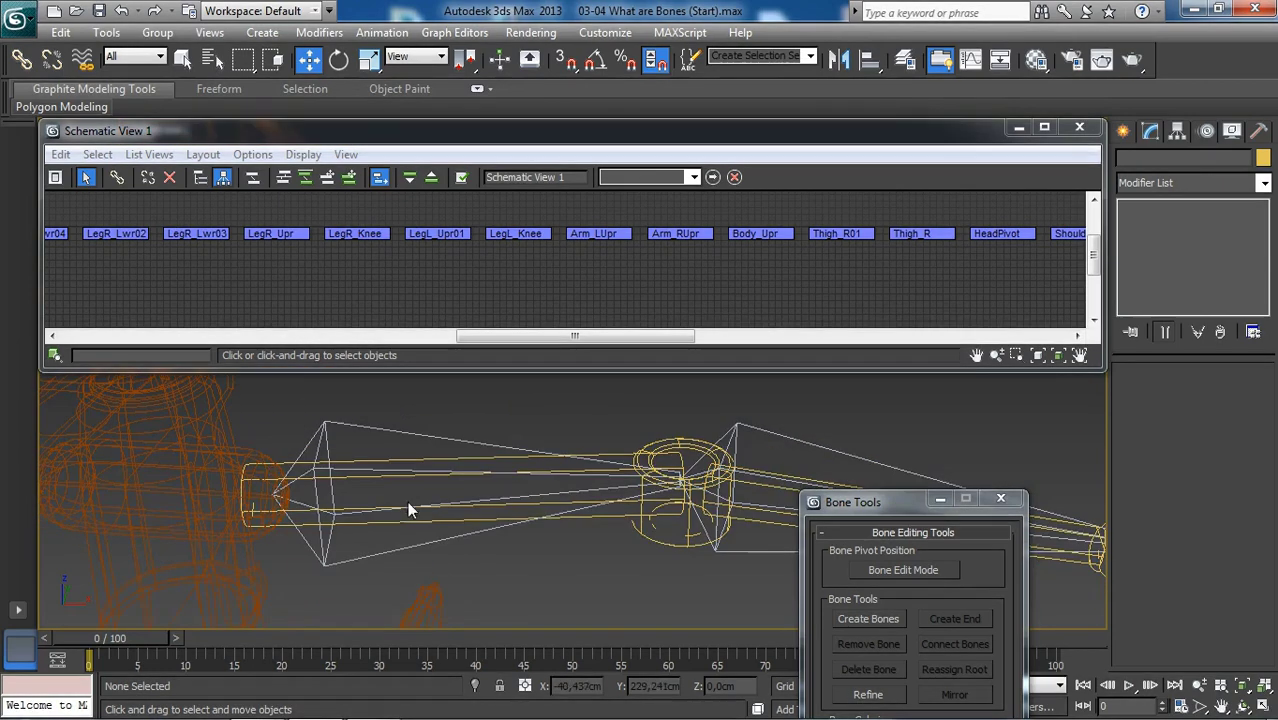
pyautogui.click(605, 234)
pyautogui.scroll(-1, 620, 267)
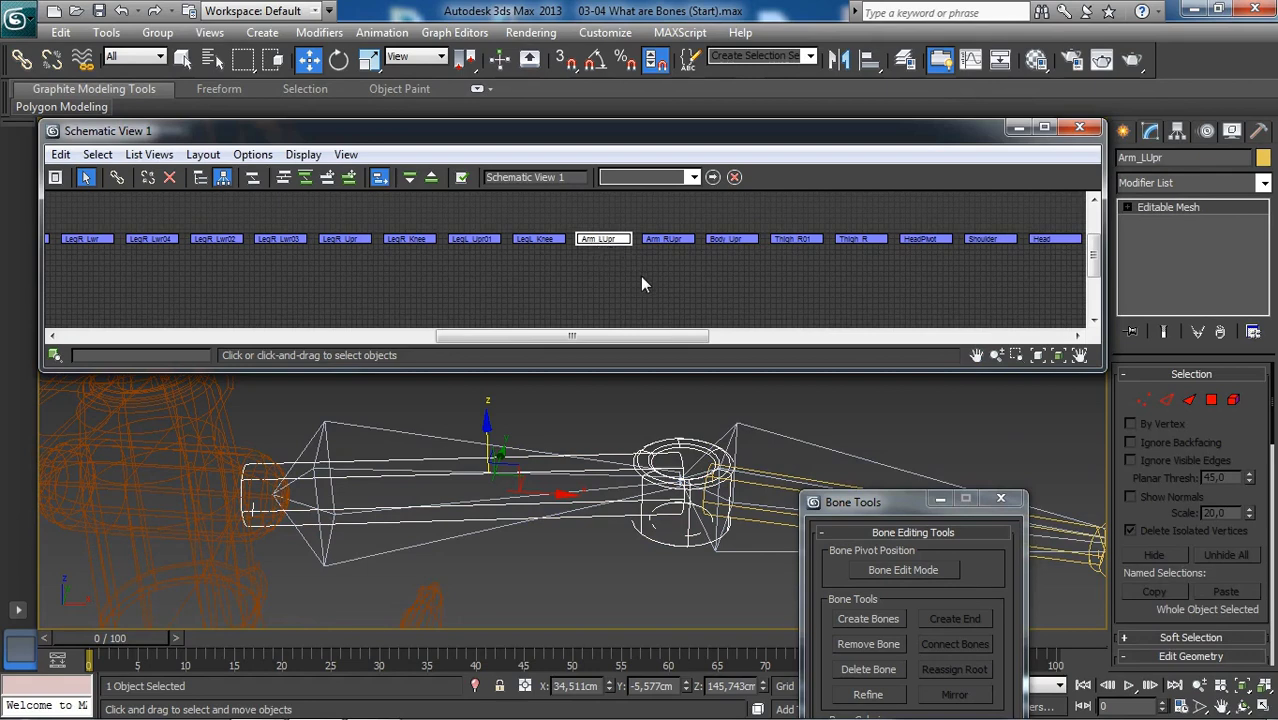
# Step: Connect the Arm_LUpr node to UpperArm_Bone as its parent within the Schematic View
pyautogui.click(117, 181)
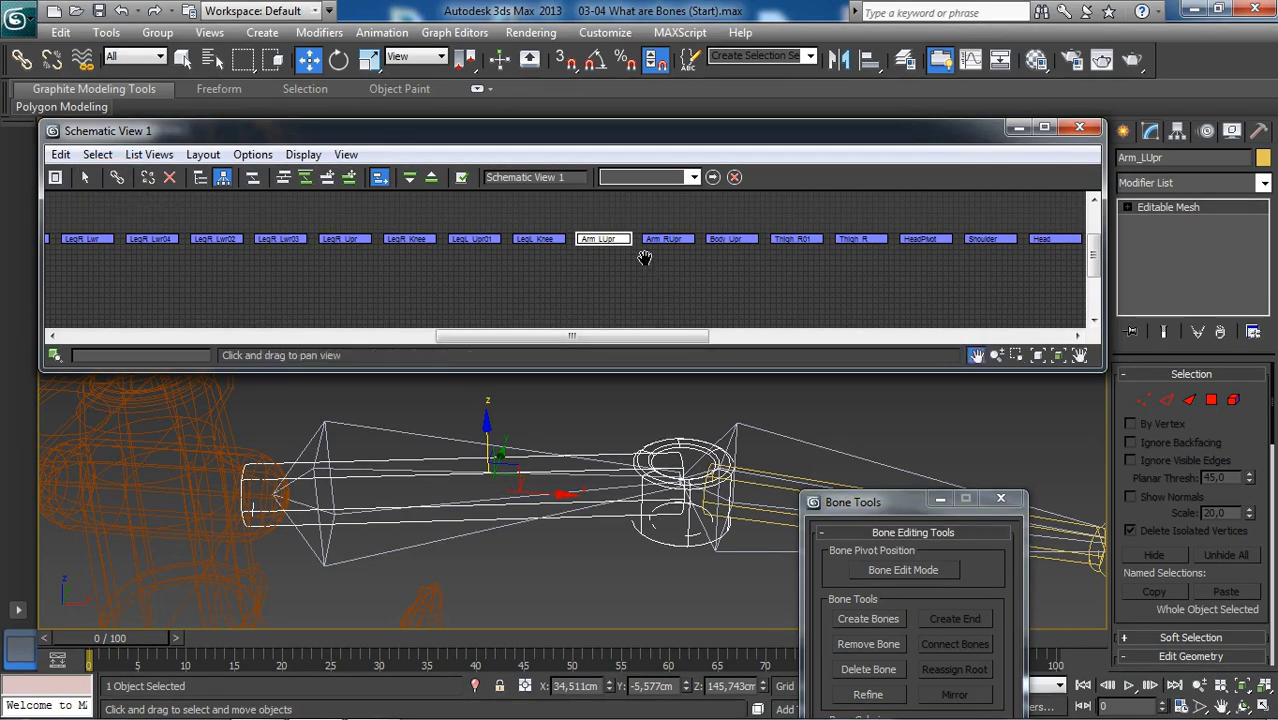
pyautogui.scroll(-3, 620, 258)
pyautogui.moveTo(608, 284); pyautogui.dragTo(529, 272, button='middle')
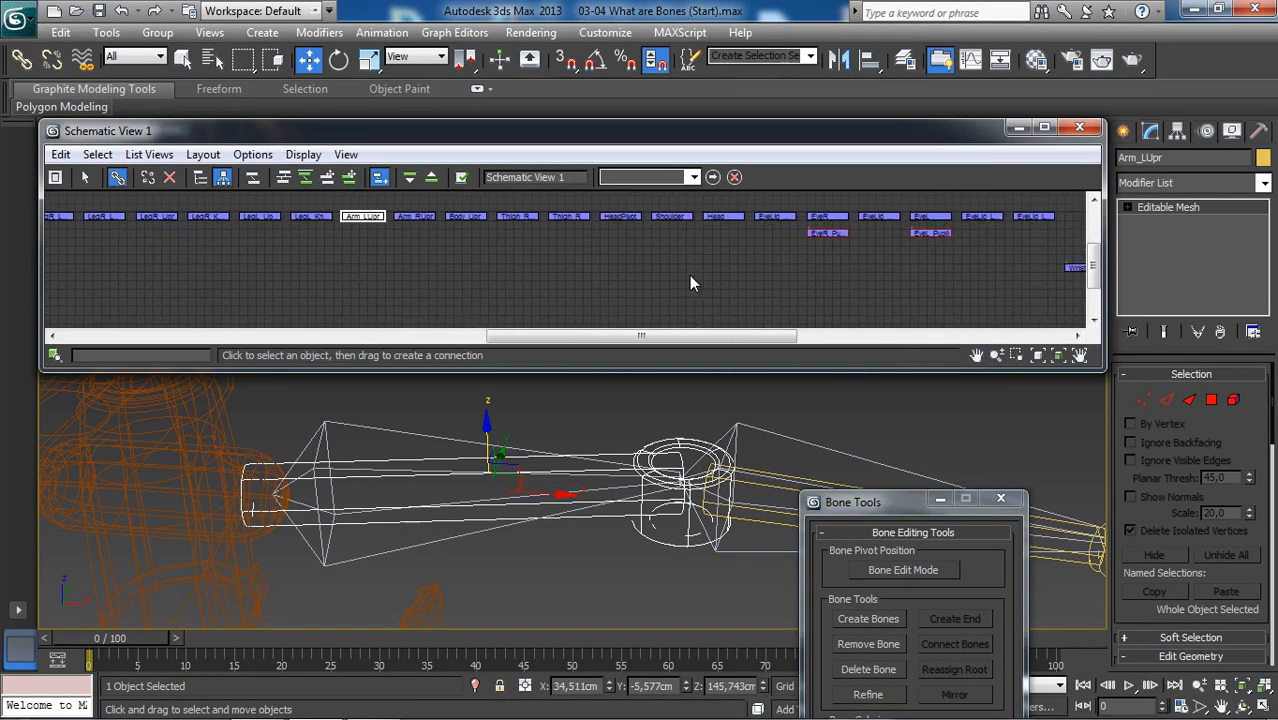
pyautogui.scroll(-3, 689, 275)
pyautogui.moveTo(749, 255); pyautogui.dragTo(500, 231, button='middle')
pyautogui.scroll(4, 758, 250)
pyautogui.scroll(5, 760, 258)
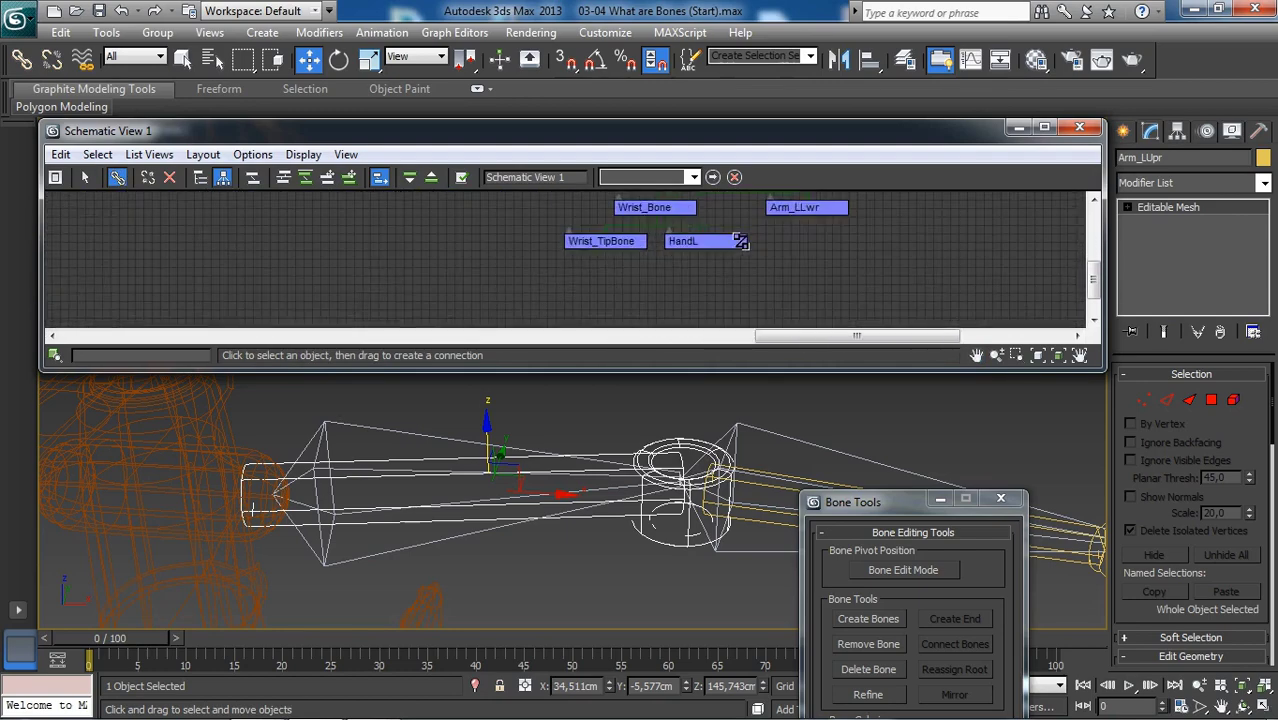
pyautogui.moveTo(810, 265); pyautogui.dragTo(878, 296, button='middle')
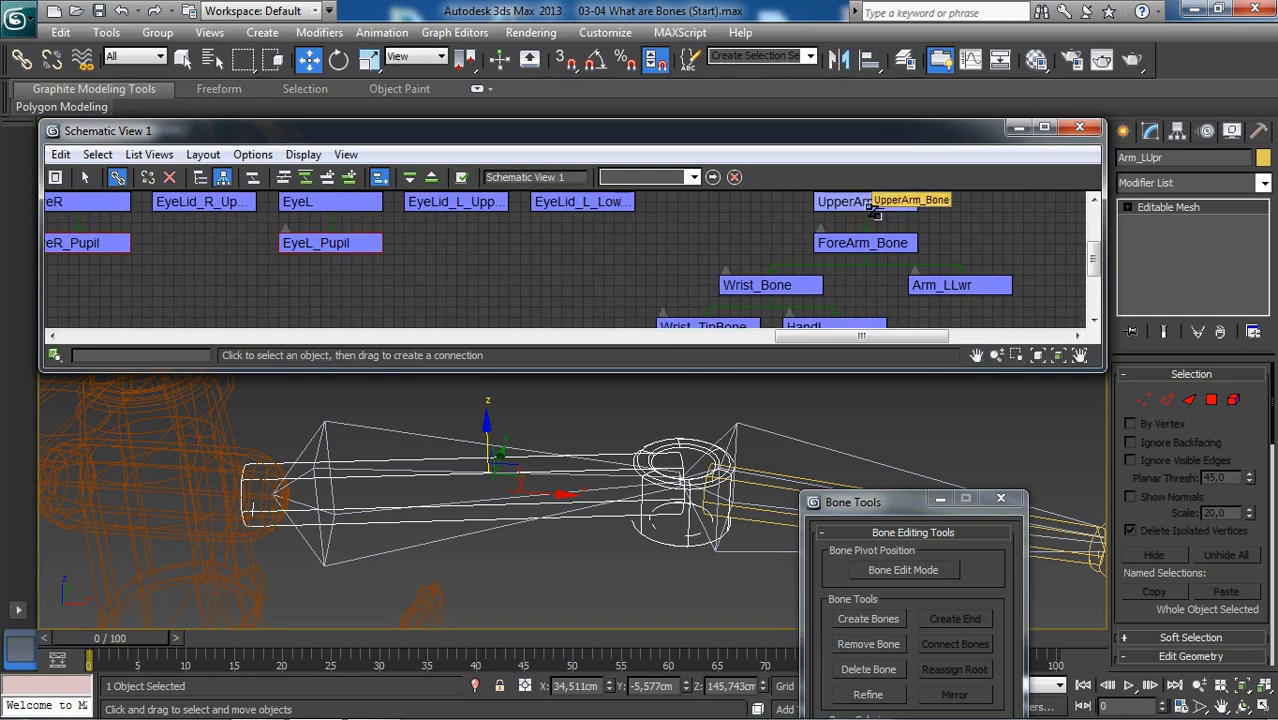
pyautogui.scroll(-6, 770, 222)
pyautogui.moveTo(92, 264); pyautogui.dragTo(176, 270, button='middle')
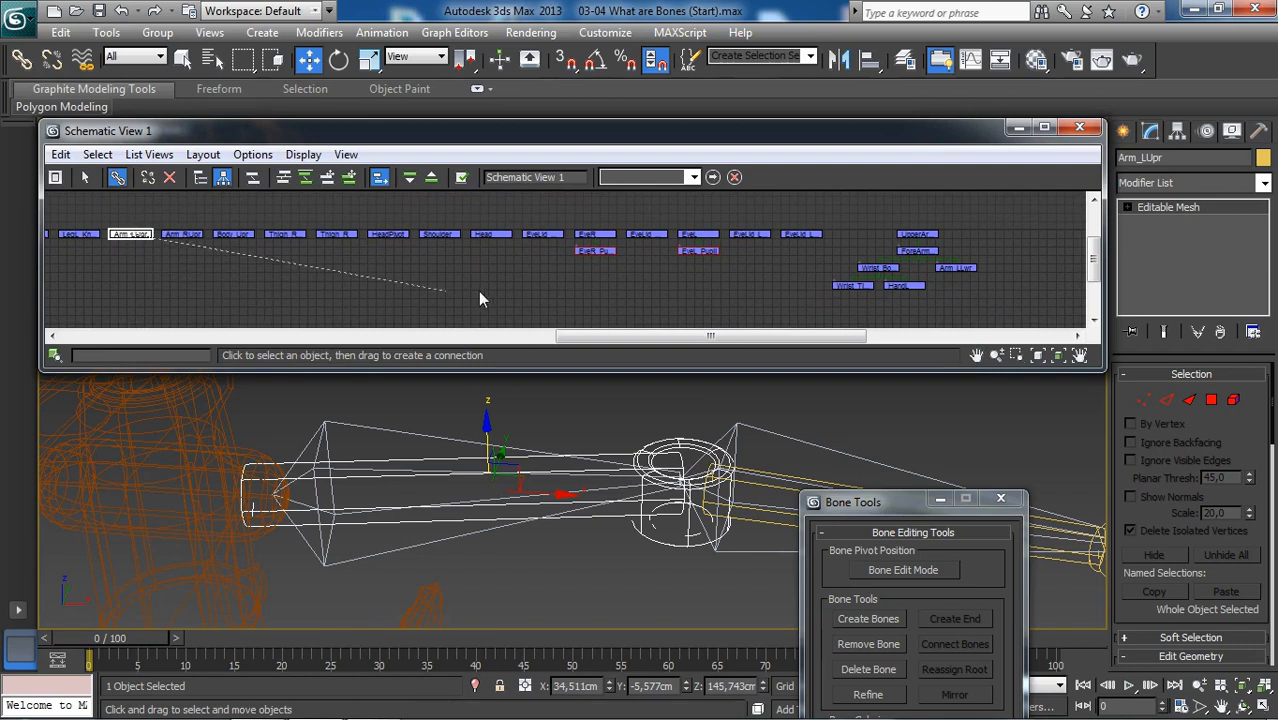
pyautogui.moveTo(478, 298); pyautogui.dragTo(930, 235)
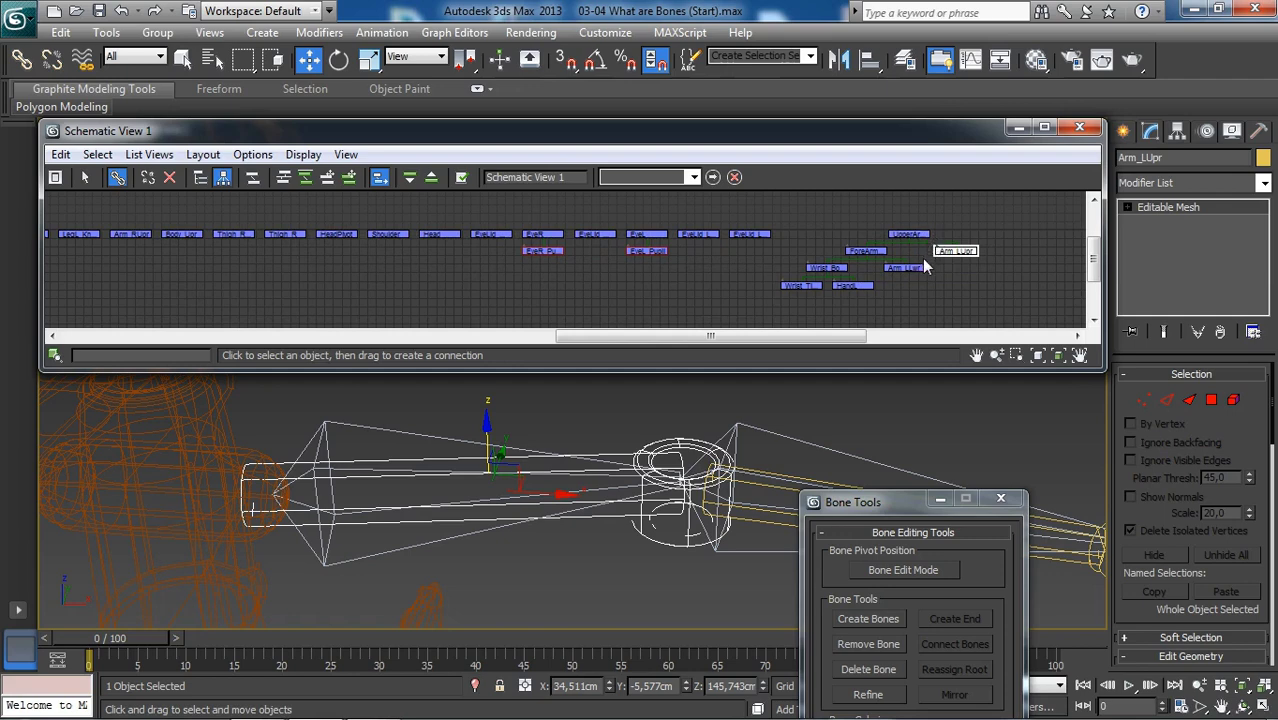
# Step: Enlarge the Schematic View window and examine the hierarchy of the arm bones and their linked meshes
pyautogui.moveTo(927, 265); pyautogui.dragTo(775, 271, button='middle')
pyautogui.scroll(5, 797, 275)
pyautogui.scroll(-2, 785, 268)
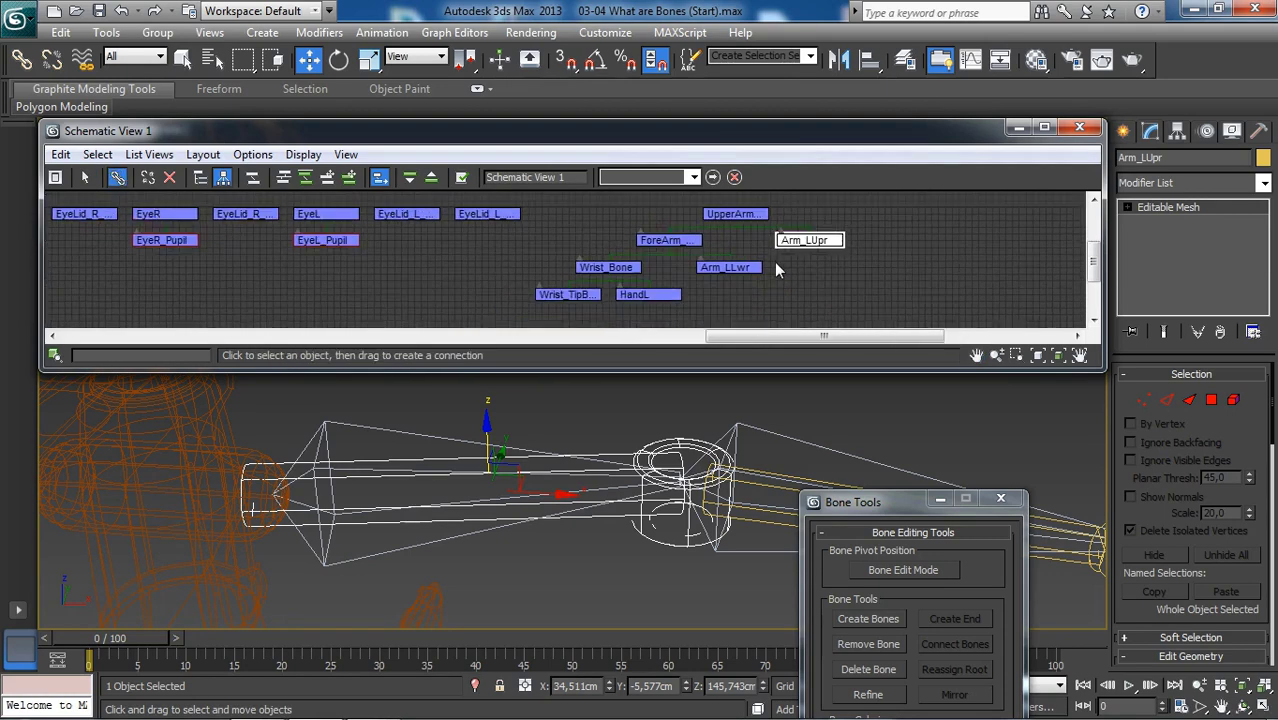
pyautogui.moveTo(779, 371); pyautogui.dragTo(780, 443)
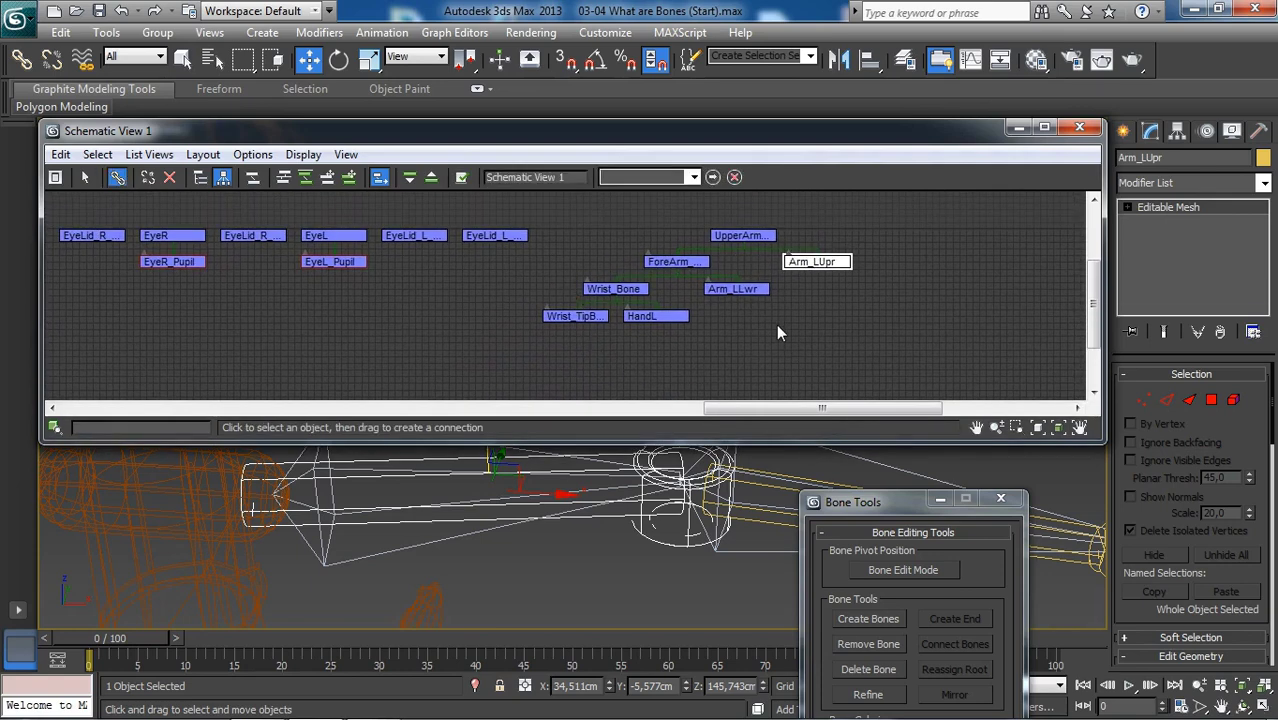
pyautogui.middleClick(642, 543)
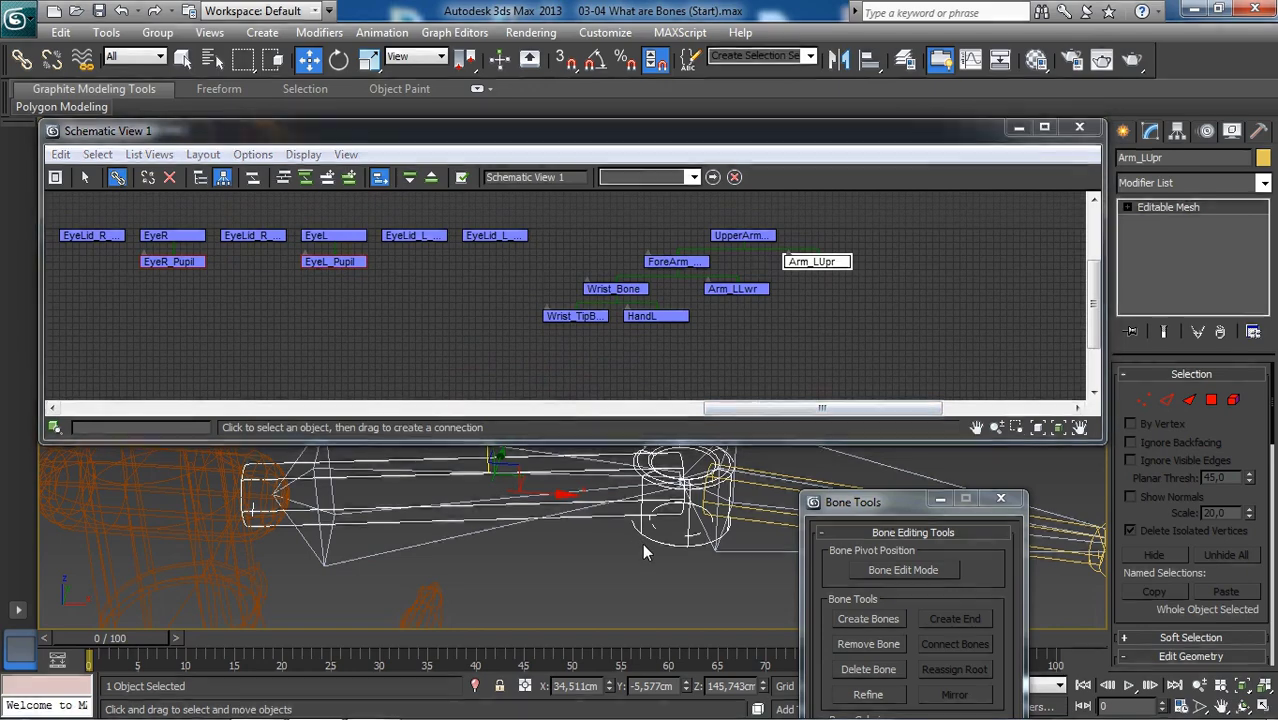
# Step: Close the Schematic View, clear the selection and display the crocodile shaded with edged faces in the perspective view
pyautogui.scroll(-2, 650, 545)
pyautogui.moveTo(655, 553)
pyautogui.keyDown('alt'); pyautogui.mouseDown(button='middle')
pyautogui.moveTo(590, 542)
pyautogui.moveTo(605, 556)
pyautogui.moveTo(642, 528)
pyautogui.moveTo(614, 528)
pyautogui.moveTo(634, 540)
pyautogui.mouseUp(button='middle'); pyautogui.keyUp('alt')
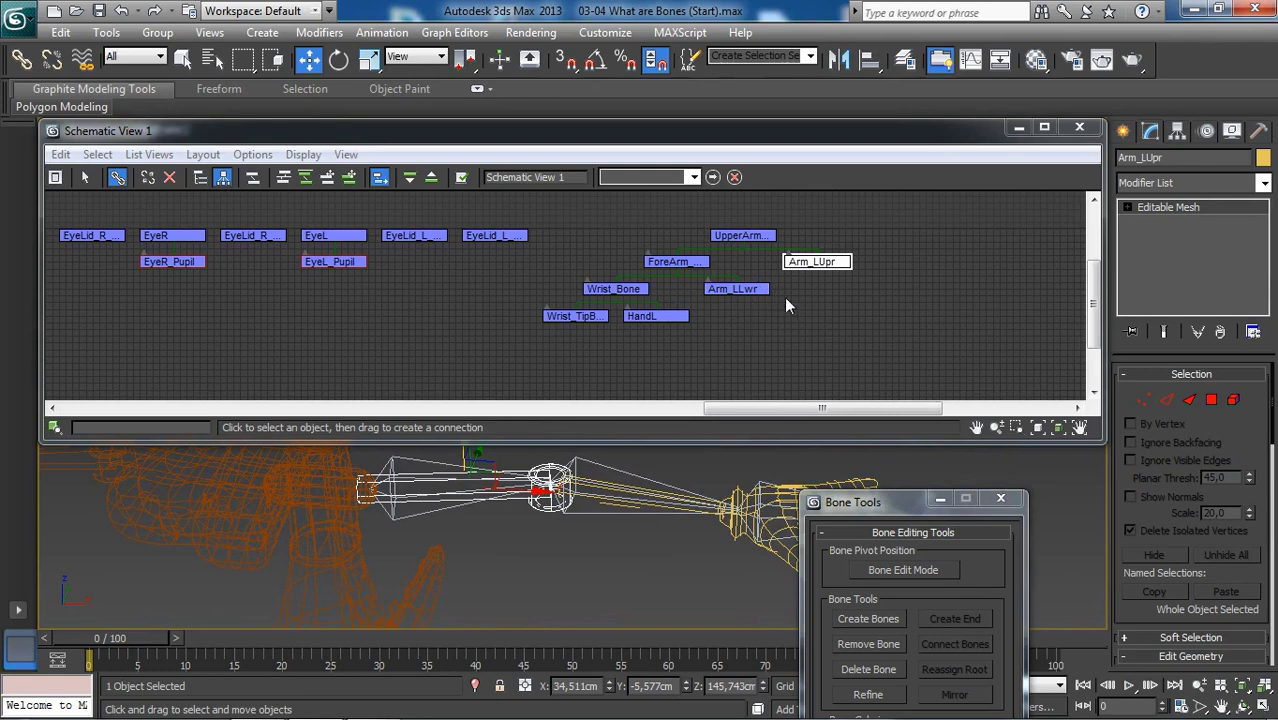
pyautogui.scroll(2, 784, 297)
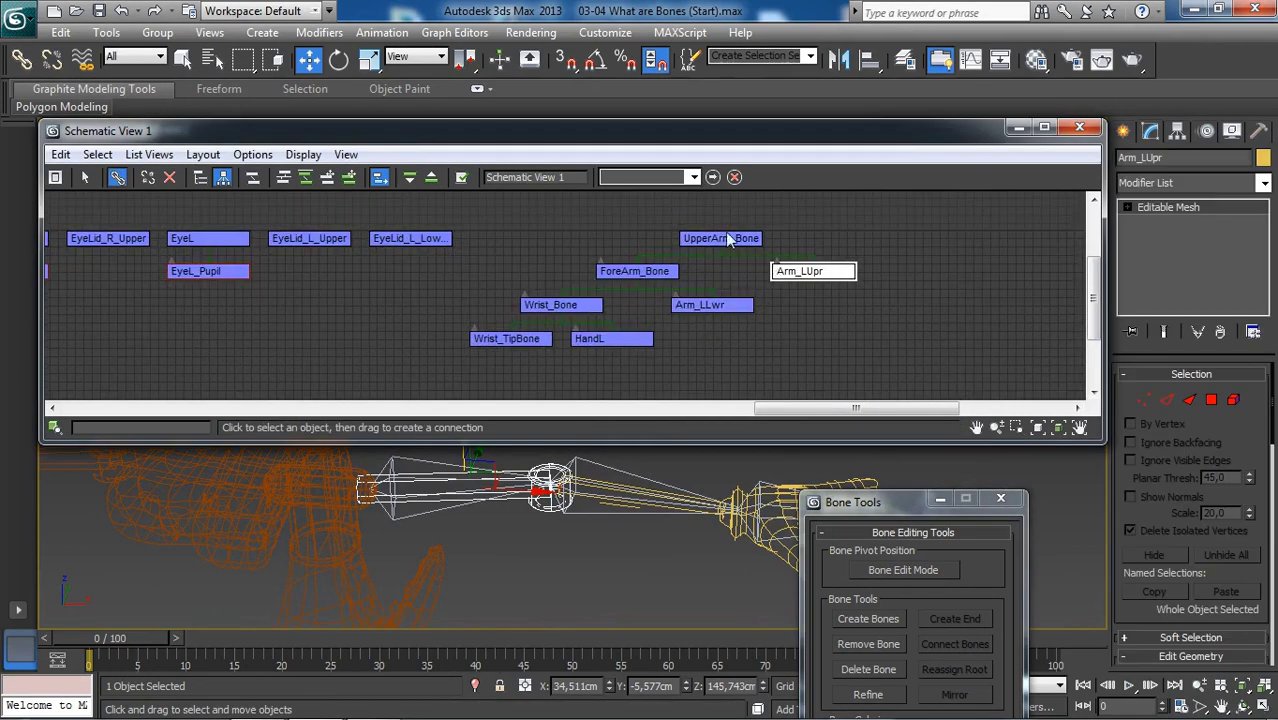
pyautogui.click(1077, 129)
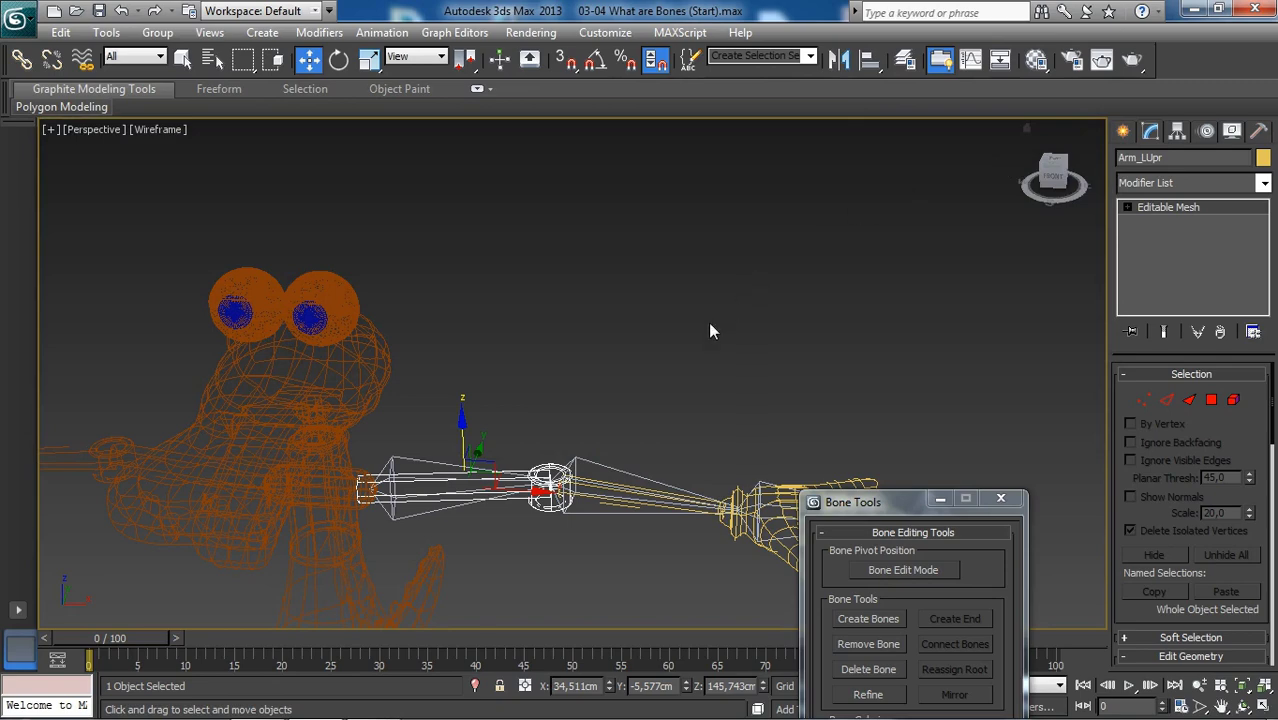
pyautogui.moveTo(682, 342); pyautogui.dragTo(714, 252, button='middle')
pyautogui.click(714, 252)
pyautogui.press('F3')
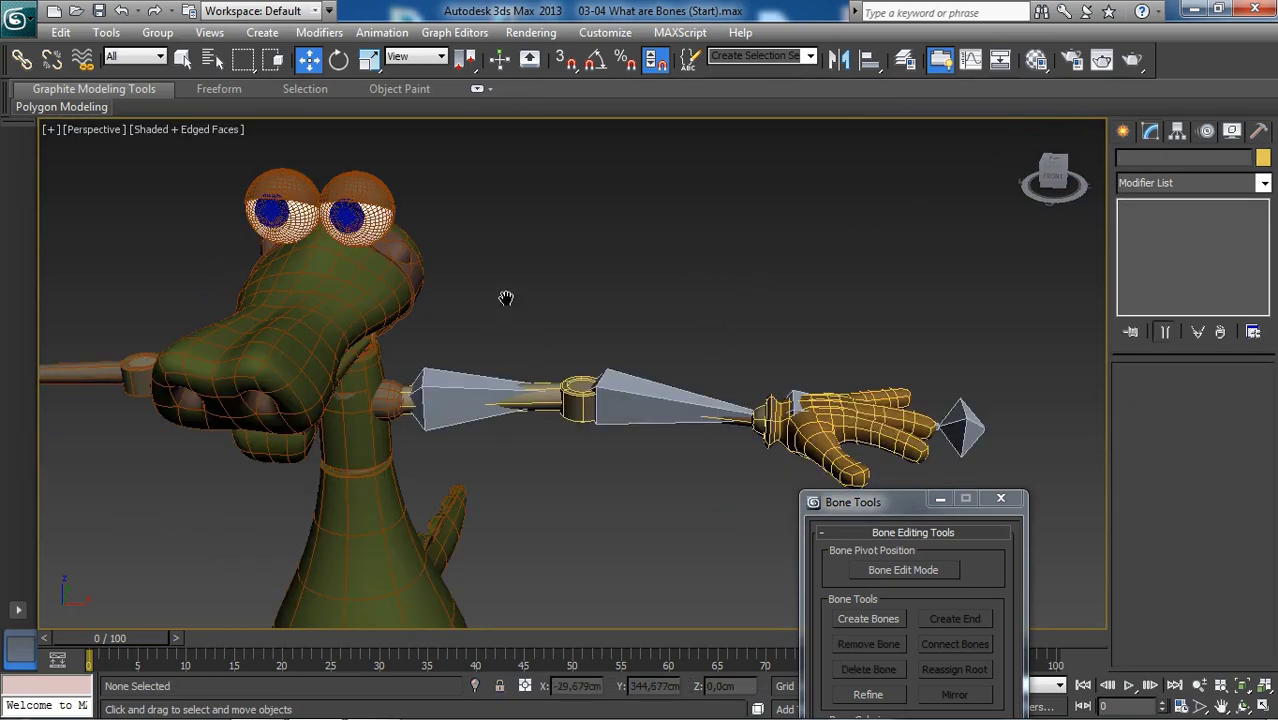
# Step: Select UpperArm_Bone, activate the Rotate tool and close the Bone Tools window
pyautogui.moveTo(506, 298); pyautogui.dragTo(504, 275, button='middle')
pyautogui.keyDown('alt'); pyautogui.moveTo(475, 332); pyautogui.dragTo(438, 346, button='middle'); pyautogui.keyUp('alt')
pyautogui.click(437, 340)
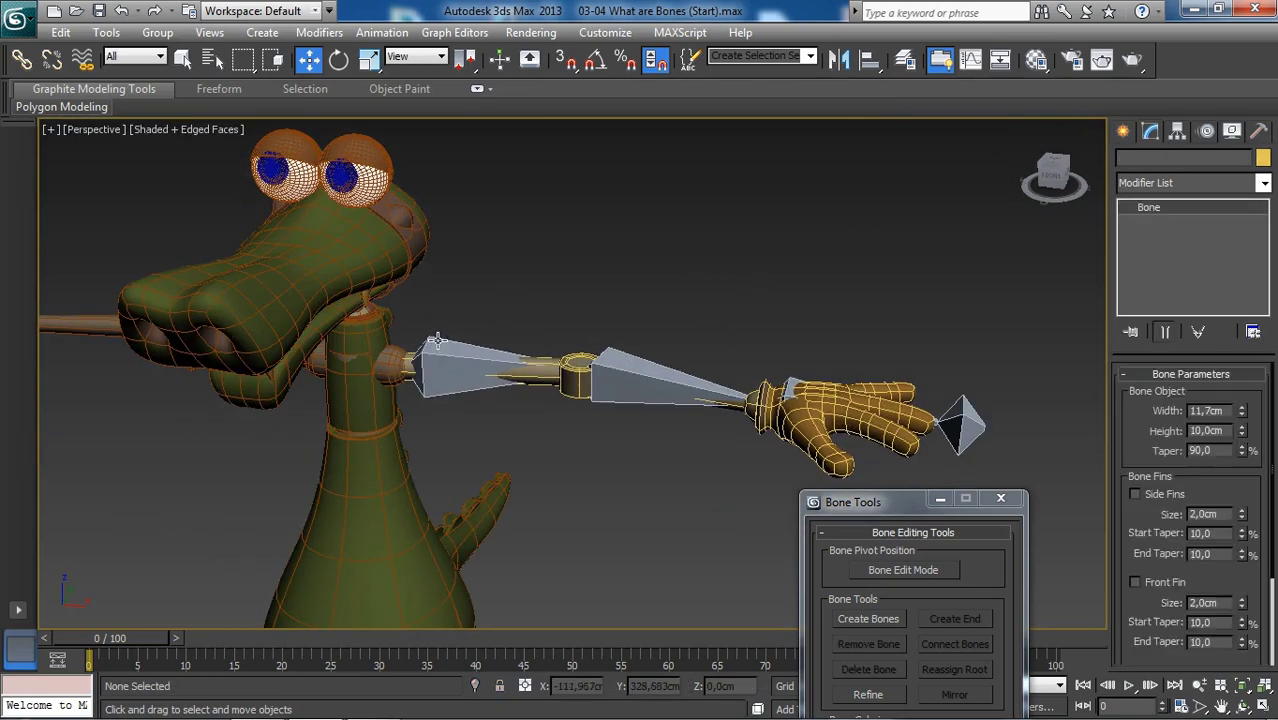
pyautogui.press('e')
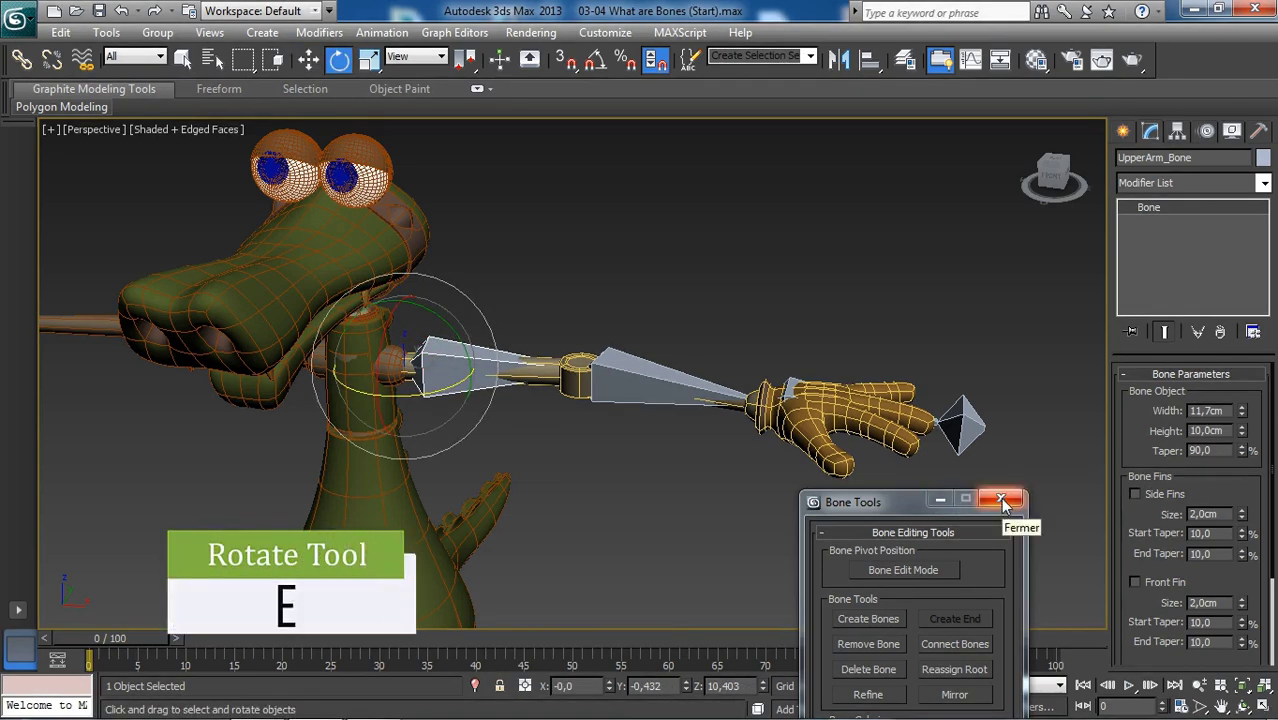
pyautogui.click(1001, 499)
pyautogui.keyDown('alt'); pyautogui.moveTo(632, 258); pyautogui.dragTo(421, 355, button='middle'); pyautogui.keyUp('alt')
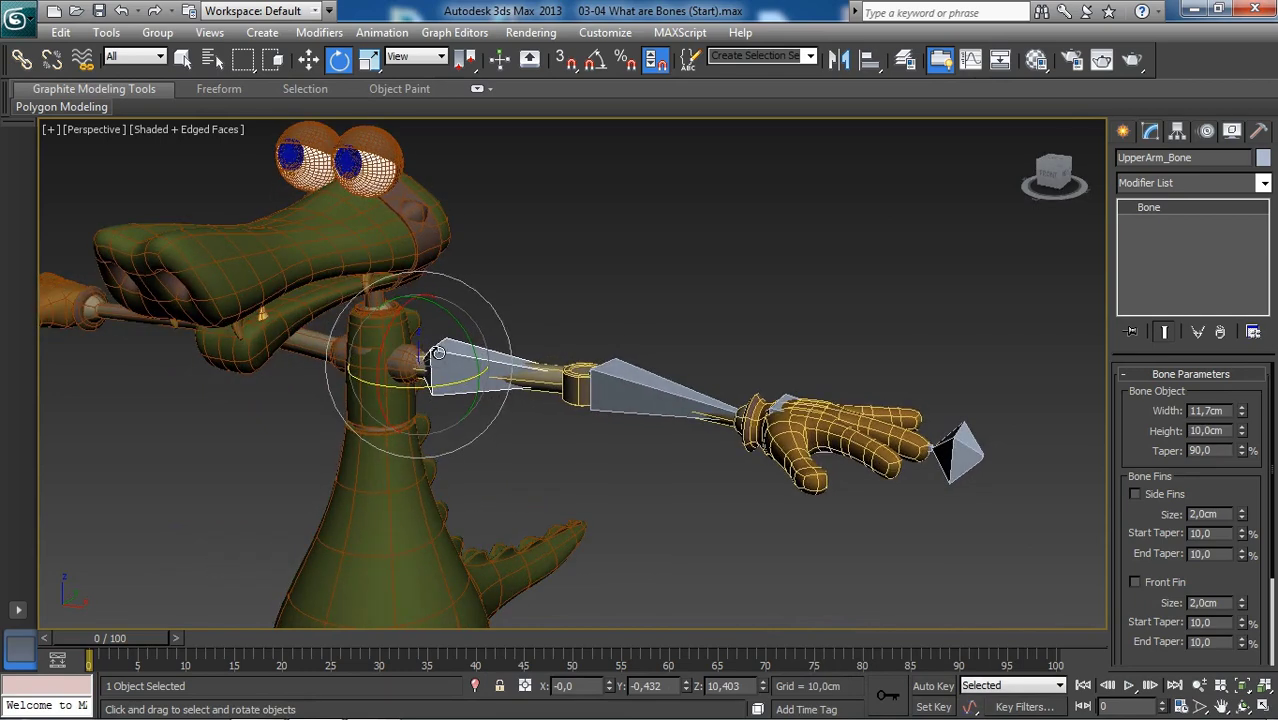
# Step: Rotate UpperArm_Bone freely at the shoulder to about X 16.9, Y 4.8 and Z 15.6 degrees
pyautogui.moveTo(428, 352); pyautogui.dragTo(413, 347)
pyautogui.moveTo(420, 347); pyautogui.dragTo(443, 362)
pyautogui.keyDown('alt'); pyautogui.moveTo(443, 362); pyautogui.dragTo(462, 369, button='middle'); pyautogui.keyUp('alt')
pyautogui.keyDown('alt'); pyautogui.moveTo(542, 340); pyautogui.dragTo(494, 382, button='middle'); pyautogui.keyUp('alt')
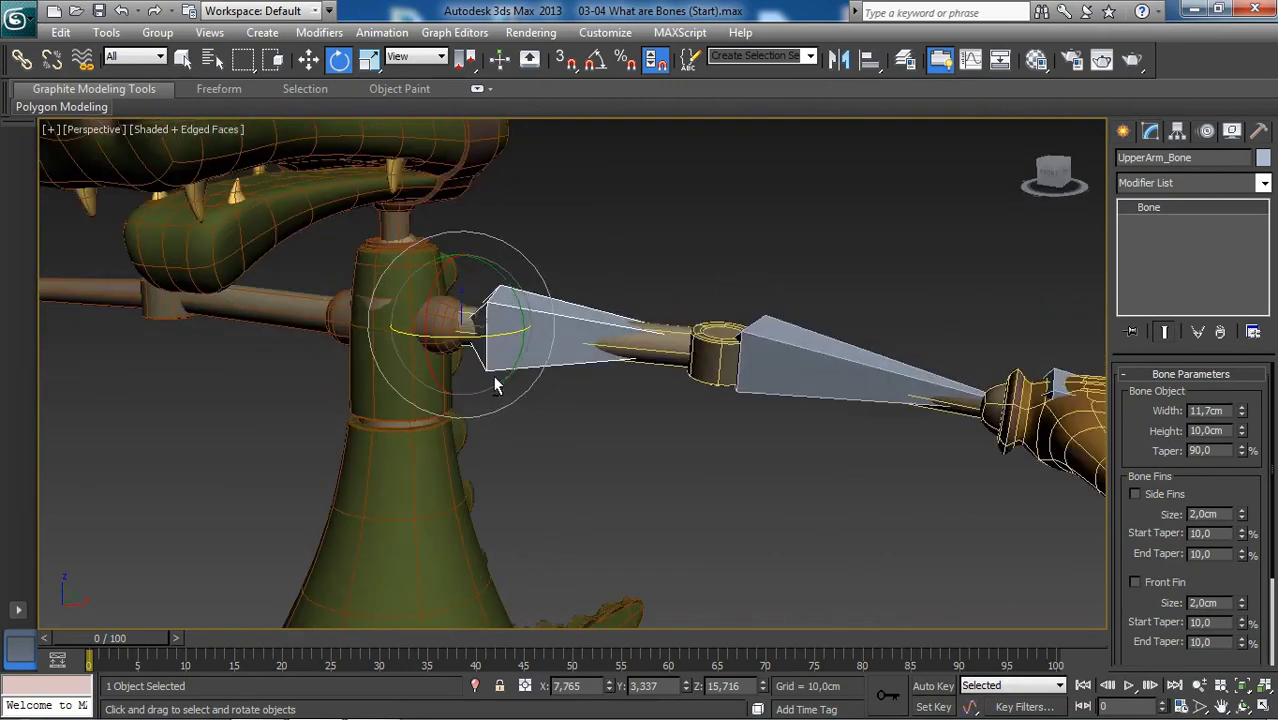
pyautogui.moveTo(476, 312)
pyautogui.mouseDown()
pyautogui.moveTo(445, 308)
pyautogui.moveTo(479, 322)
pyautogui.mouseUp()
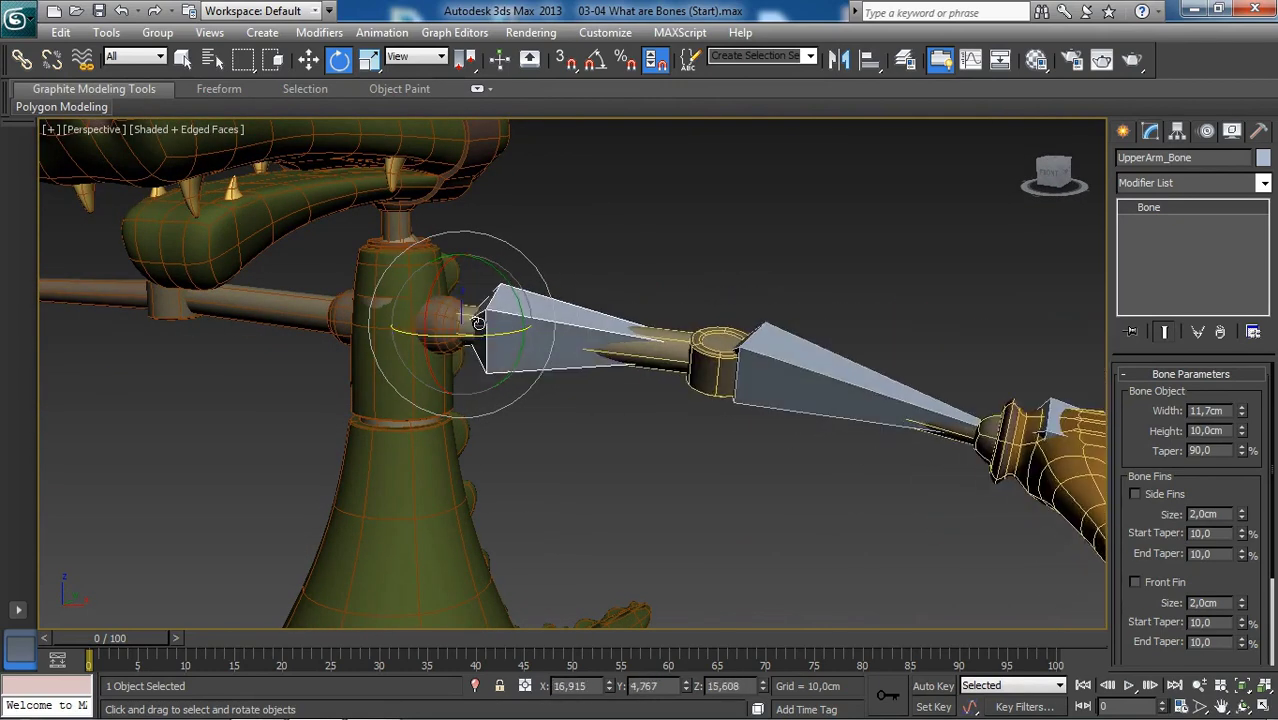
pyautogui.moveTo(522, 254); pyautogui.dragTo(392, 222)
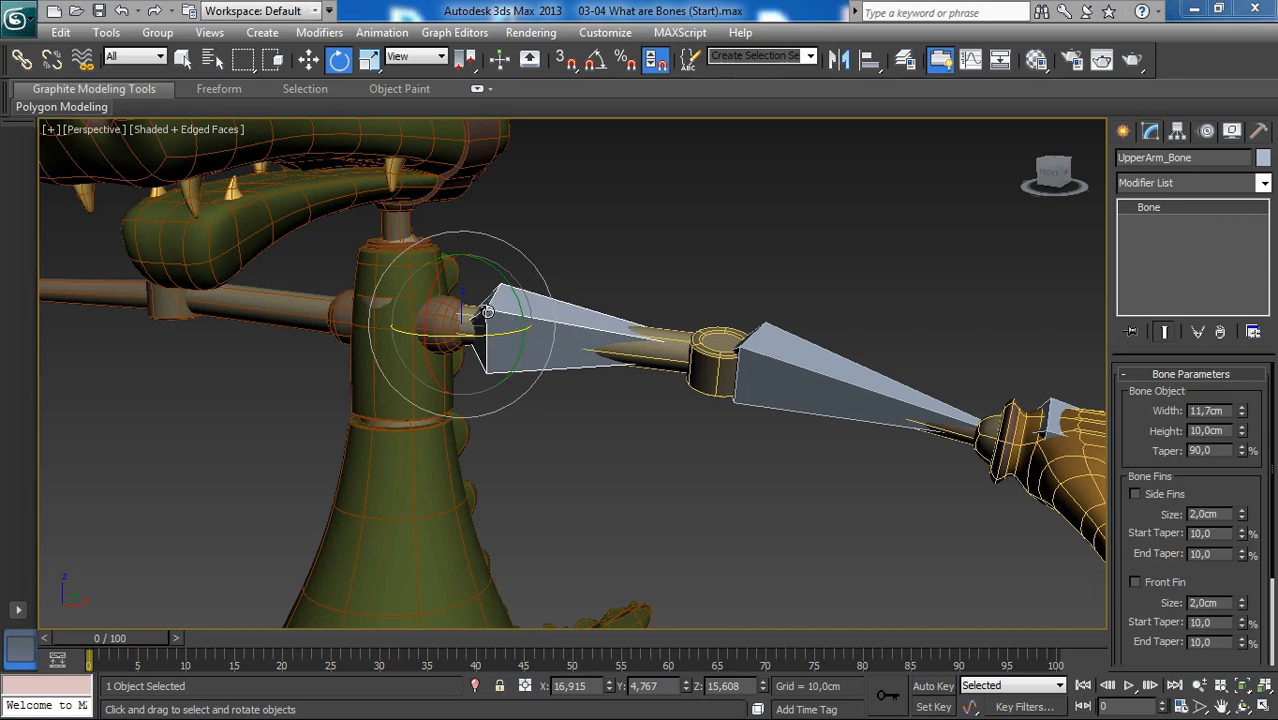
pyautogui.moveTo(487, 312); pyautogui.dragTo(461, 294)
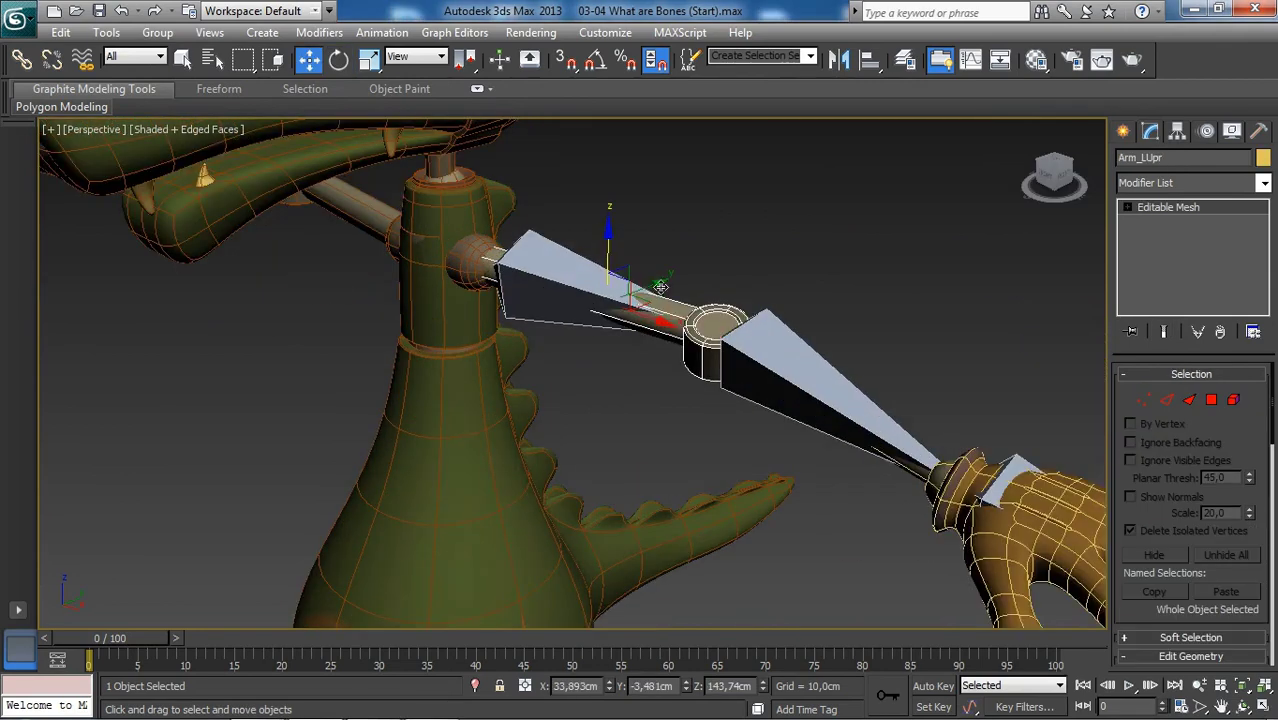
# Step: Replace the selected Arm_LUpr mesh with UpperArm_Bone and rotate this bone at the shoulder to swing the whole arm forward and down
pyautogui.scroll(-2, 654, 290)
pyautogui.press('e')
pyautogui.scroll(-4, 672, 303)
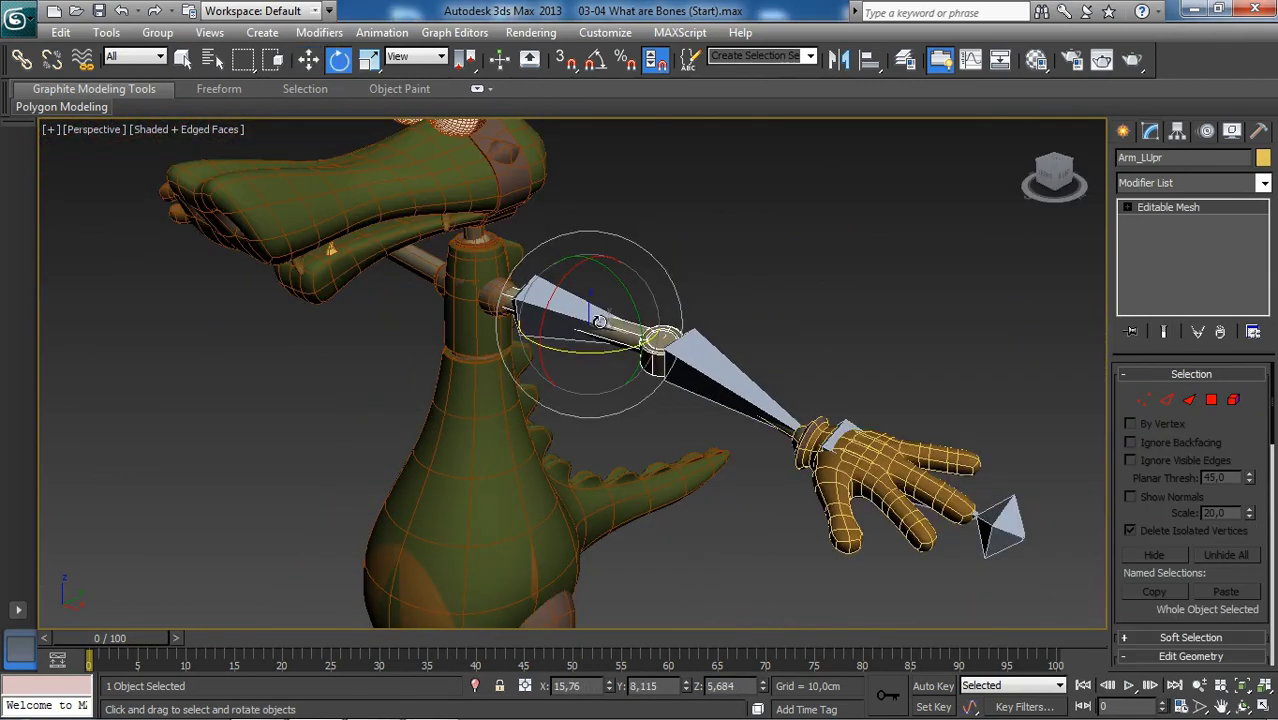
pyautogui.click(669, 282)
pyautogui.click(636, 333)
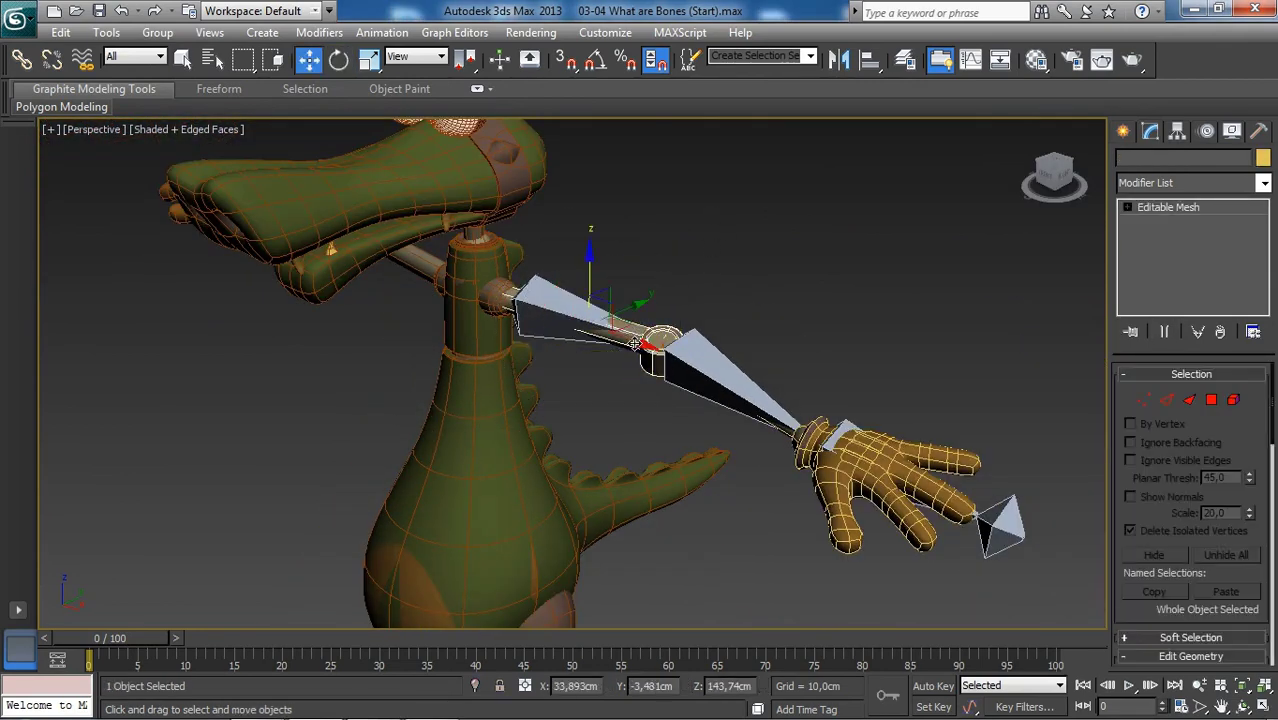
pyautogui.click(571, 332)
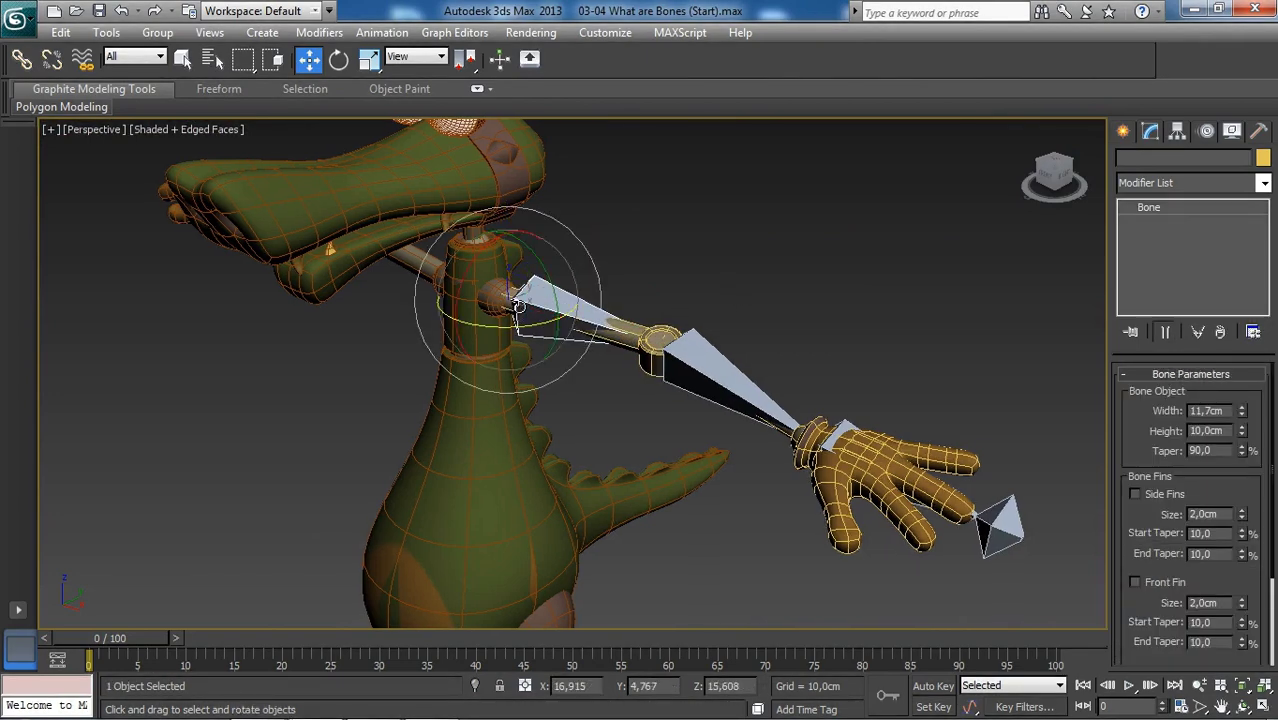
pyautogui.moveTo(517, 305); pyautogui.dragTo(529, 328)
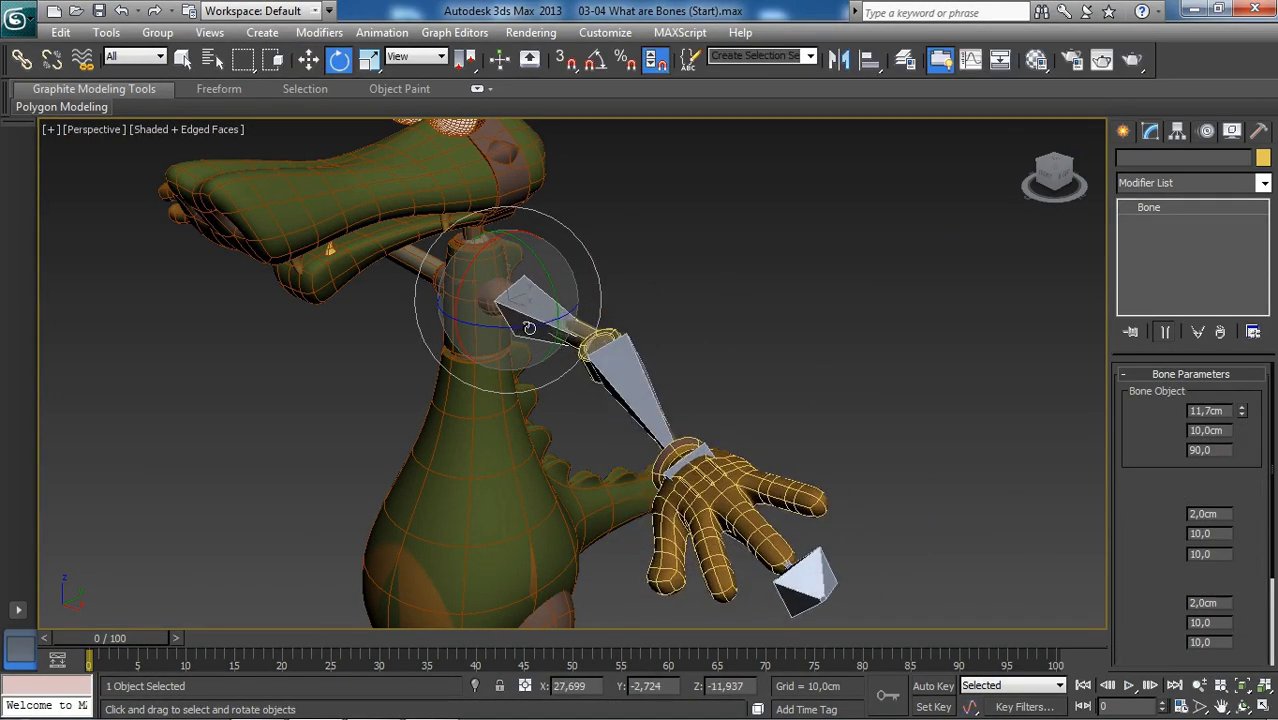
# Step: Select ForeArm_Bone and rotate it at the elbow to bend the lower arm inward and down
pyautogui.keyDown('alt'); pyautogui.moveTo(612, 384); pyautogui.dragTo(656, 396, button='middle'); pyautogui.keyUp('alt')
pyautogui.click(628, 358)
pyautogui.moveTo(628, 358); pyautogui.dragTo(700, 287)
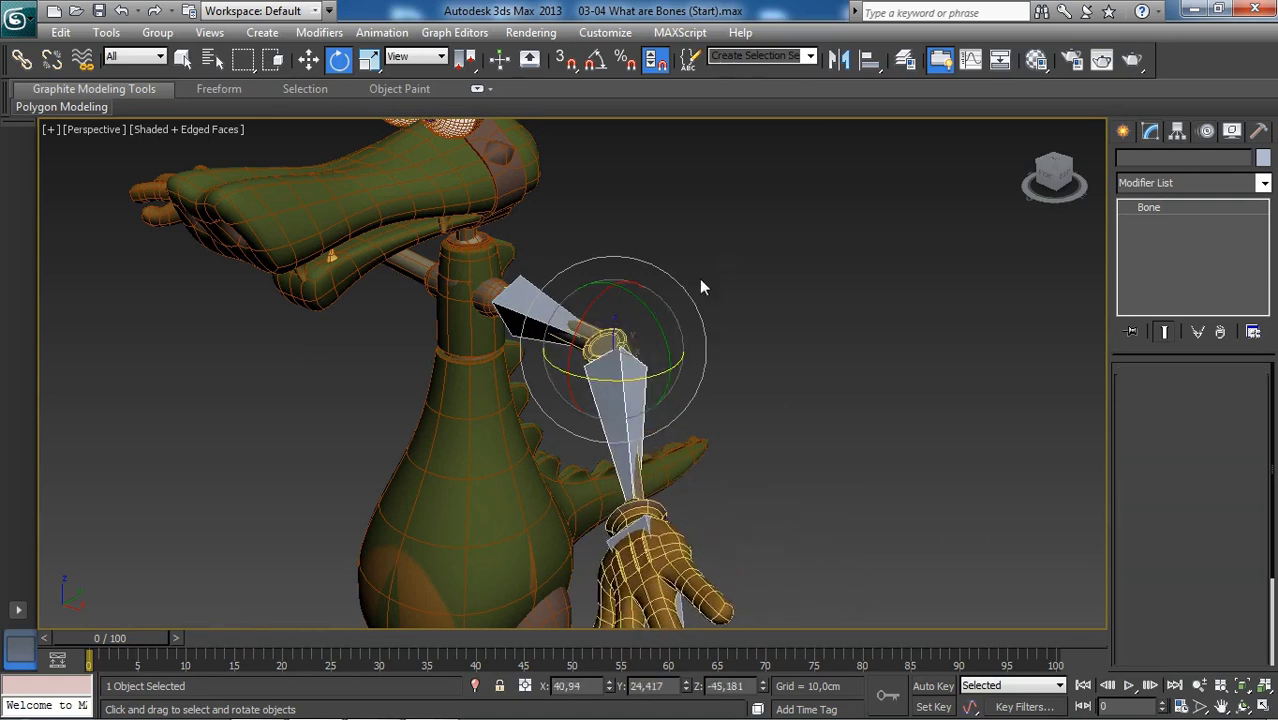
# Step: Reselect ForeArm_Bone and rotate it at the elbow to about X 31.3, Y 23.8 and Z -55.4 degrees
pyautogui.click(593, 340)
pyautogui.keyDown('alt'); pyautogui.moveTo(580, 347); pyautogui.dragTo(620, 325, button='middle'); pyautogui.keyUp('alt')
pyautogui.click(630, 308)
pyautogui.click(628, 370)
pyautogui.press('e')
pyautogui.keyDown('alt'); pyautogui.moveTo(628, 370); pyautogui.dragTo(647, 358, button='middle'); pyautogui.keyUp('alt')
pyautogui.moveTo(620, 333); pyautogui.dragTo(655, 347)
pyautogui.scroll(3, 655, 347)
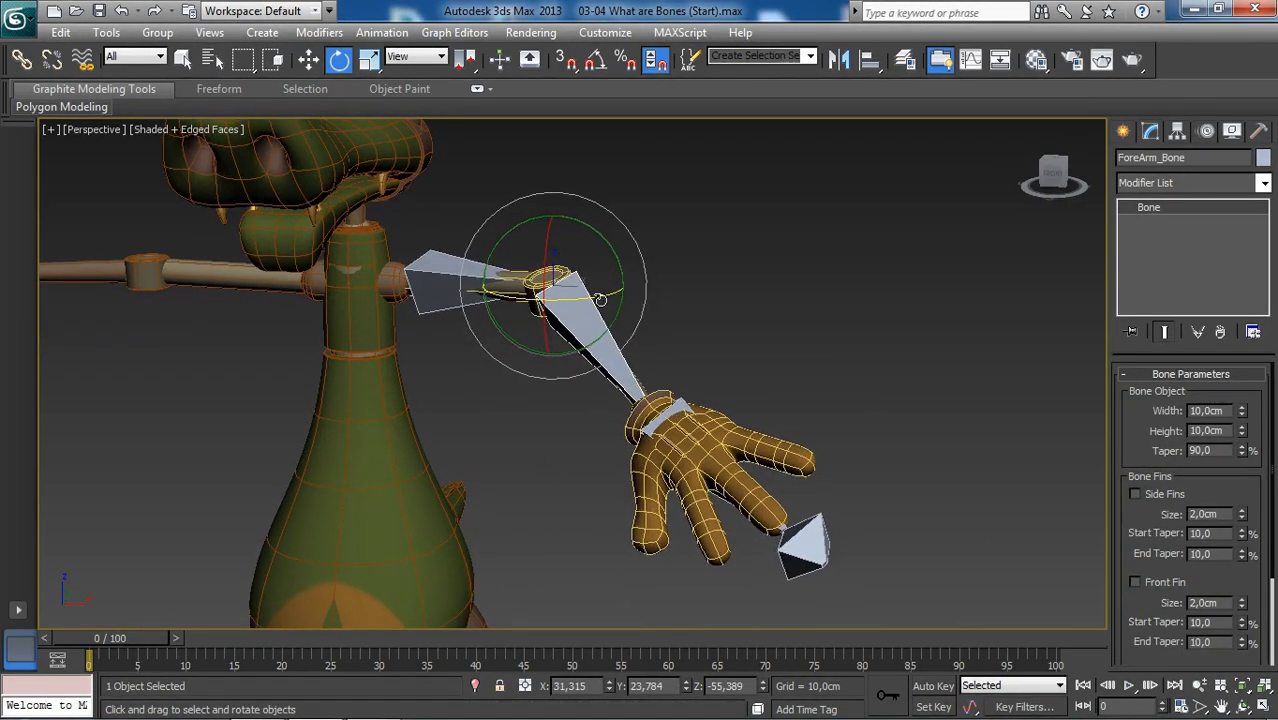
# Step: Rotate ForeArm_Bone further around several axes to test the elbow's movement with the linked lower arm and hand
pyautogui.moveTo(593, 277); pyautogui.dragTo(633, 314)
pyautogui.keyDown('alt'); pyautogui.moveTo(633, 314); pyautogui.dragTo(604, 333, button='middle'); pyautogui.keyUp('alt')
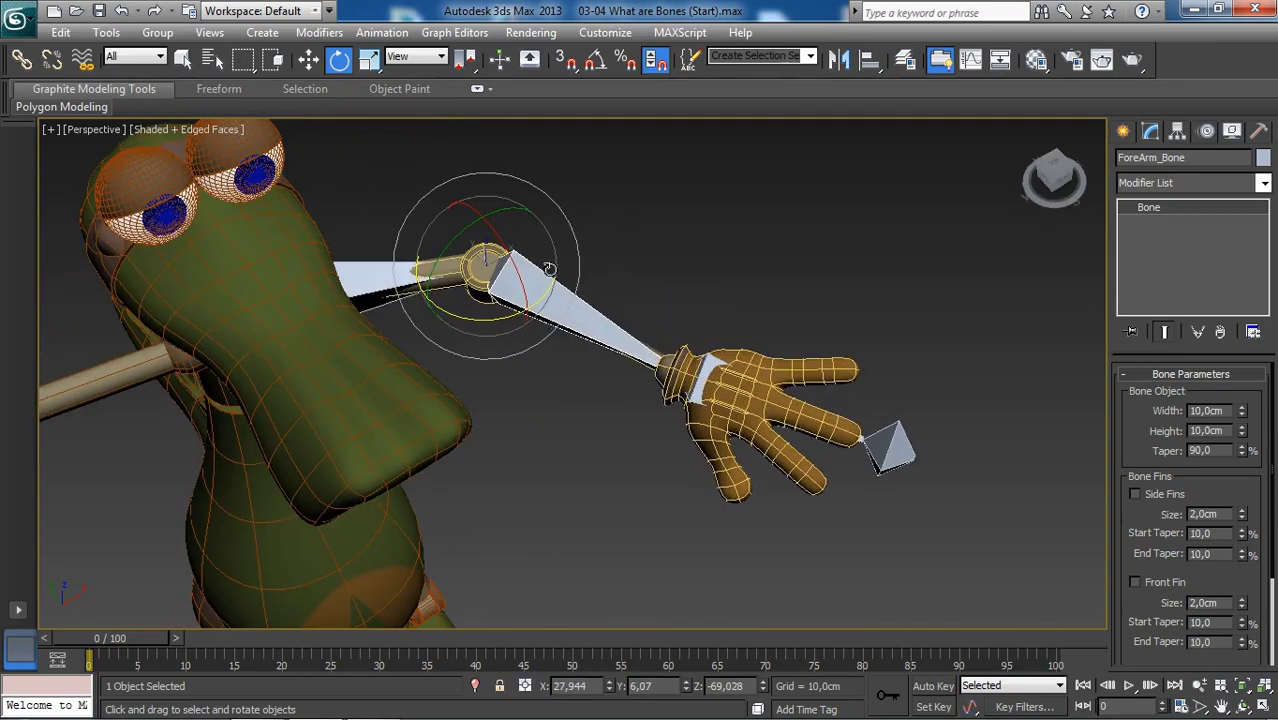
pyautogui.moveTo(549, 269); pyautogui.dragTo(532, 276)
pyautogui.keyDown('alt'); pyautogui.moveTo(640, 276); pyautogui.dragTo(570, 274, button='middle'); pyautogui.keyUp('alt')
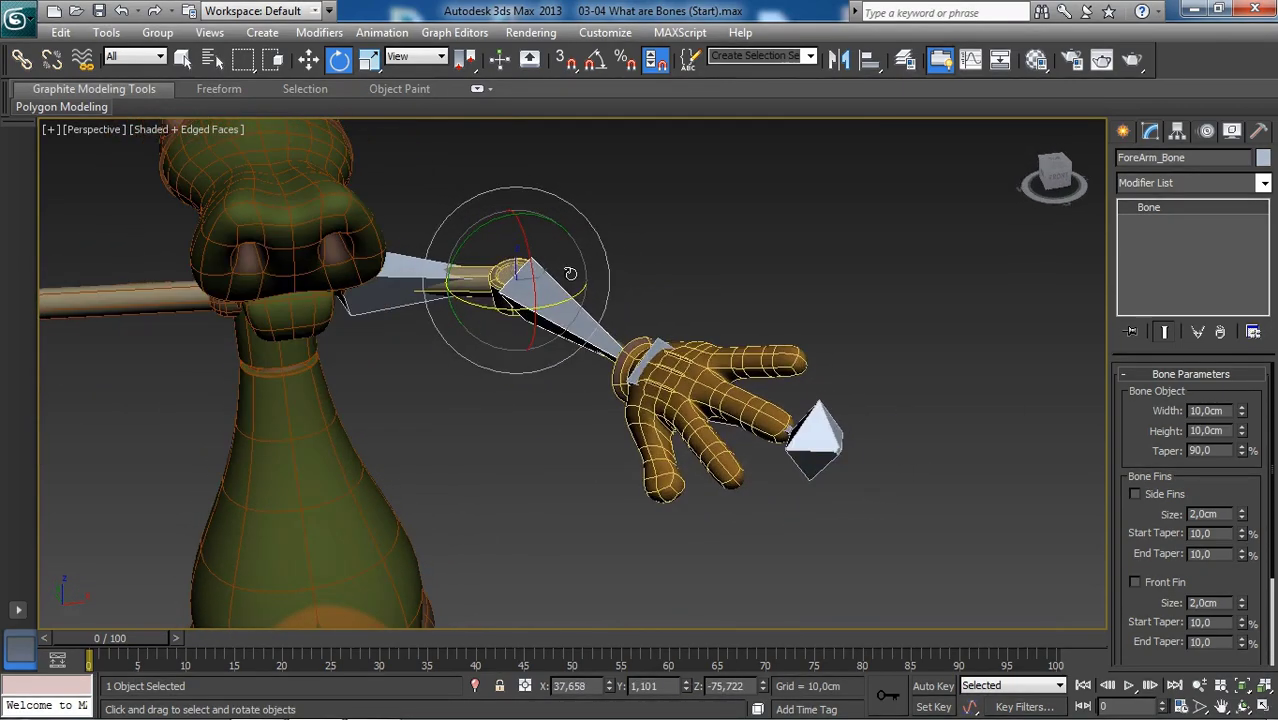
pyautogui.moveTo(570, 273); pyautogui.dragTo(600, 258)
# Step: Select Wrist_Bone, rotate the left hand freely at the wrist and clear the selection
pyautogui.keyDown('alt'); pyautogui.moveTo(740, 366); pyautogui.dragTo(705, 357, button='middle'); pyautogui.keyUp('alt')
pyautogui.click(707, 355)
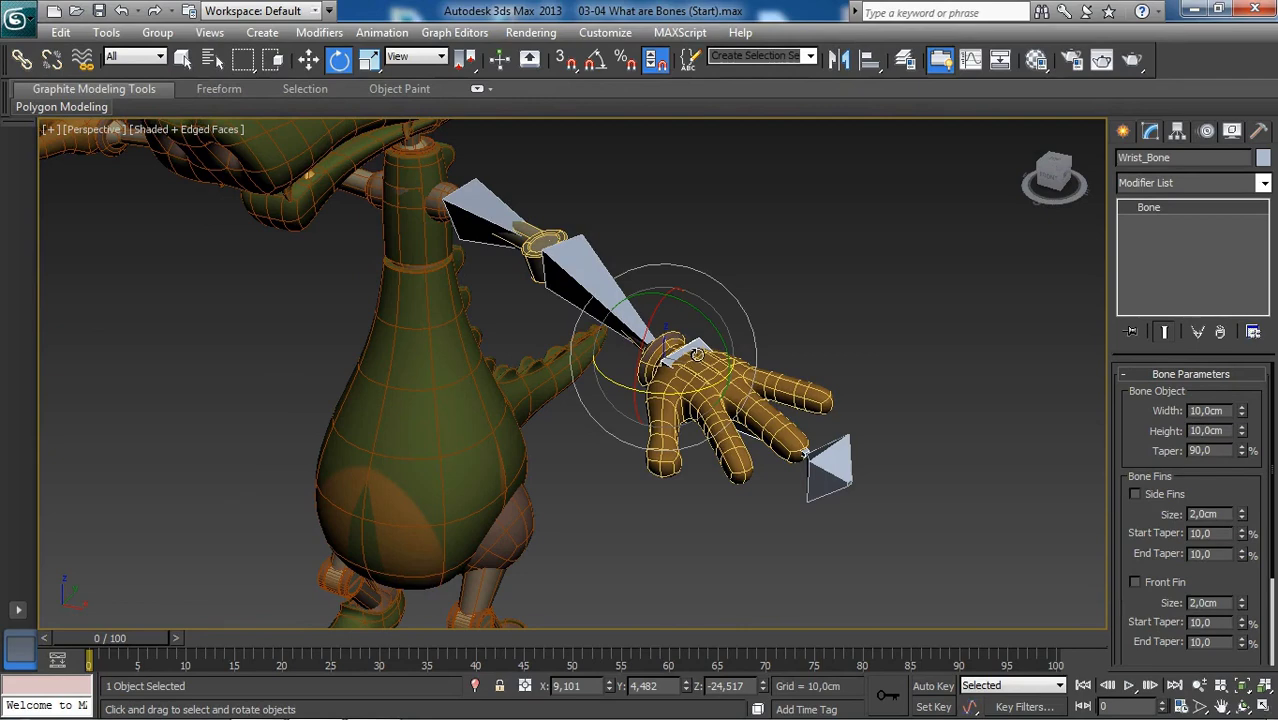
pyautogui.moveTo(703, 352); pyautogui.dragTo(663, 339)
pyautogui.moveTo(701, 379); pyautogui.dragTo(733, 350)
pyautogui.click(869, 257)
pyautogui.scroll(-5, 824, 288)
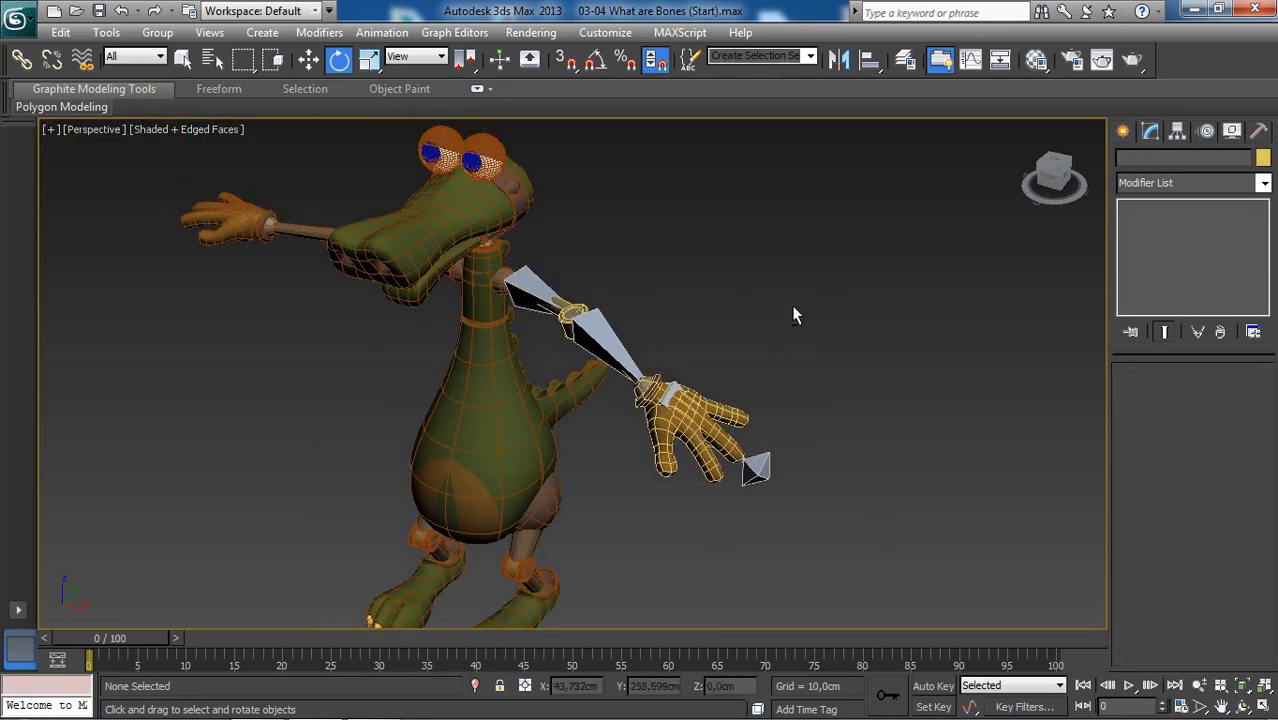
pyautogui.scroll(6, 765, 362)
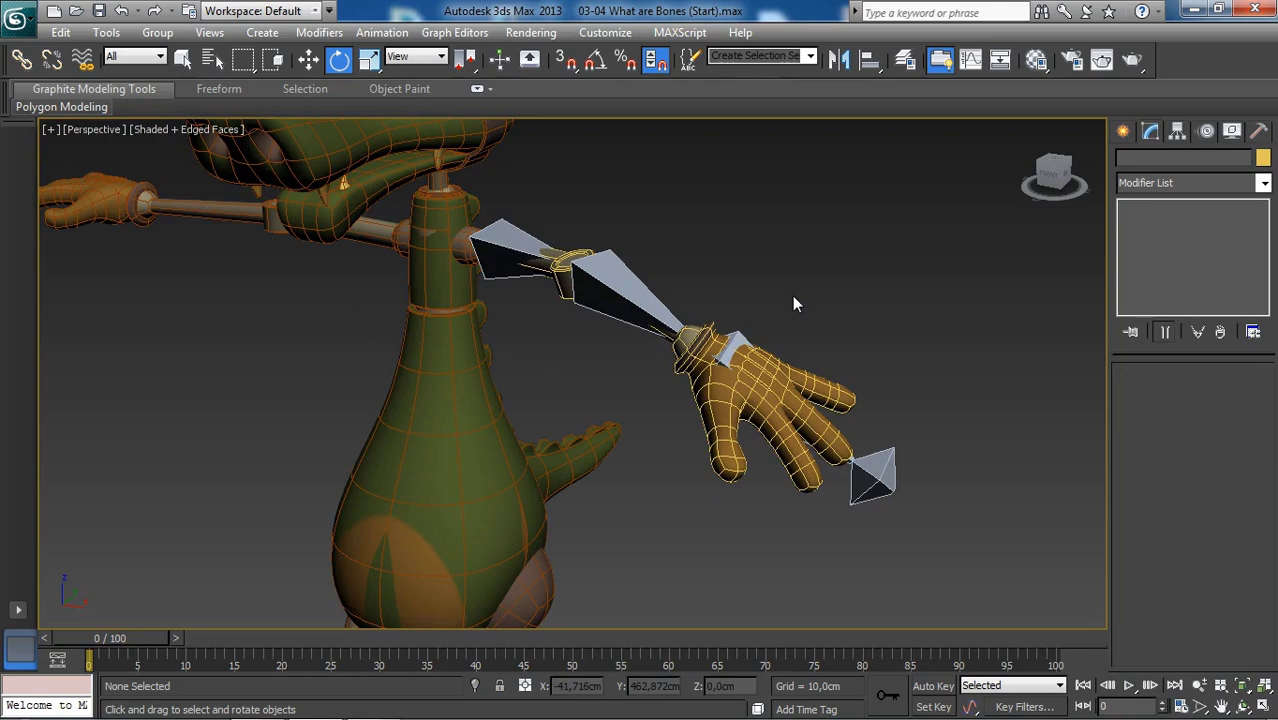
pyautogui.scroll(-4, 800, 262)
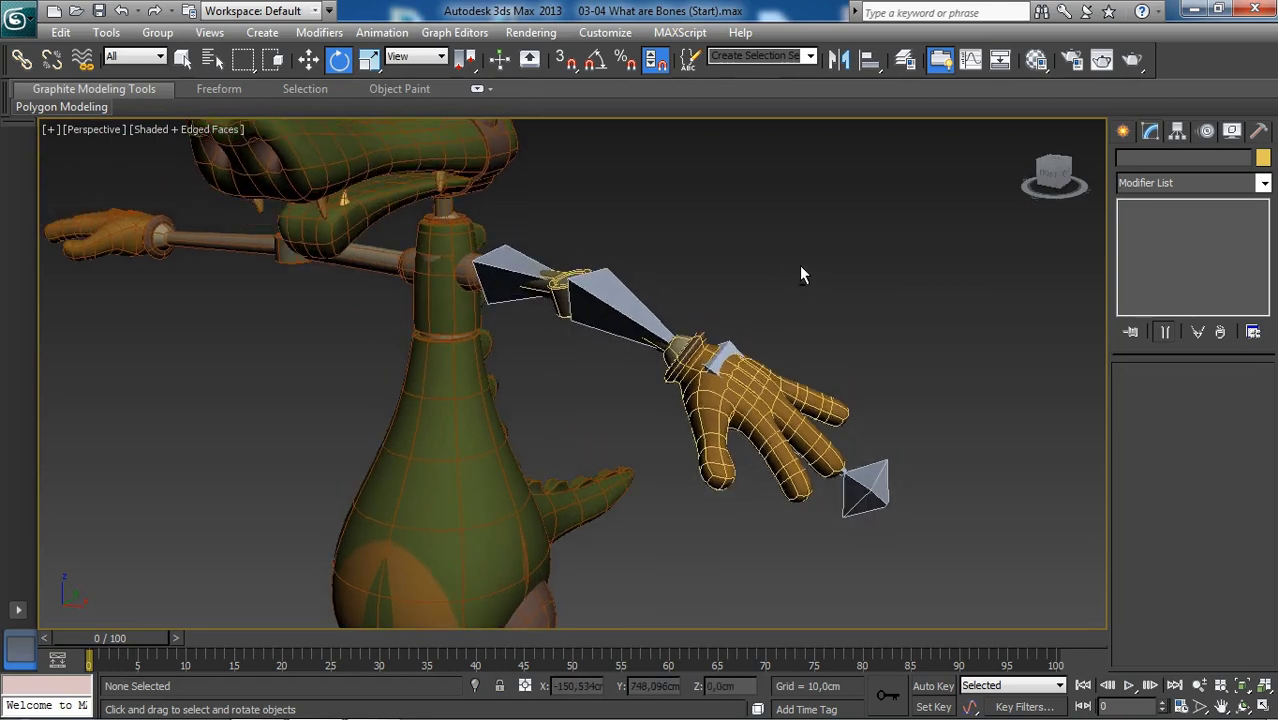